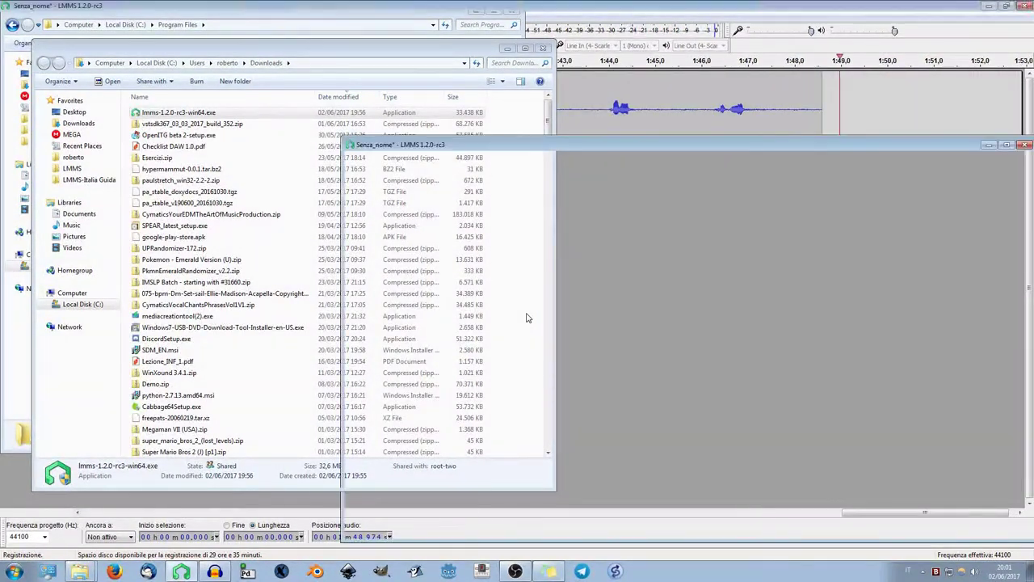
- Switch to LMMS and look through its view commands and general settings, leaving the settings unchanged
key("alt+Tab")
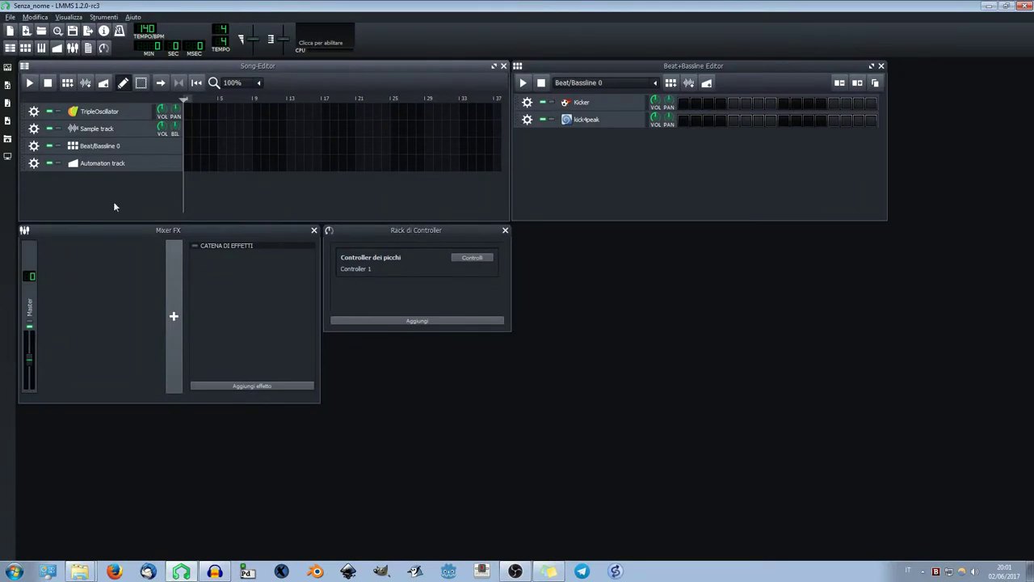
left_click(337, 34)
left_click(68, 17)
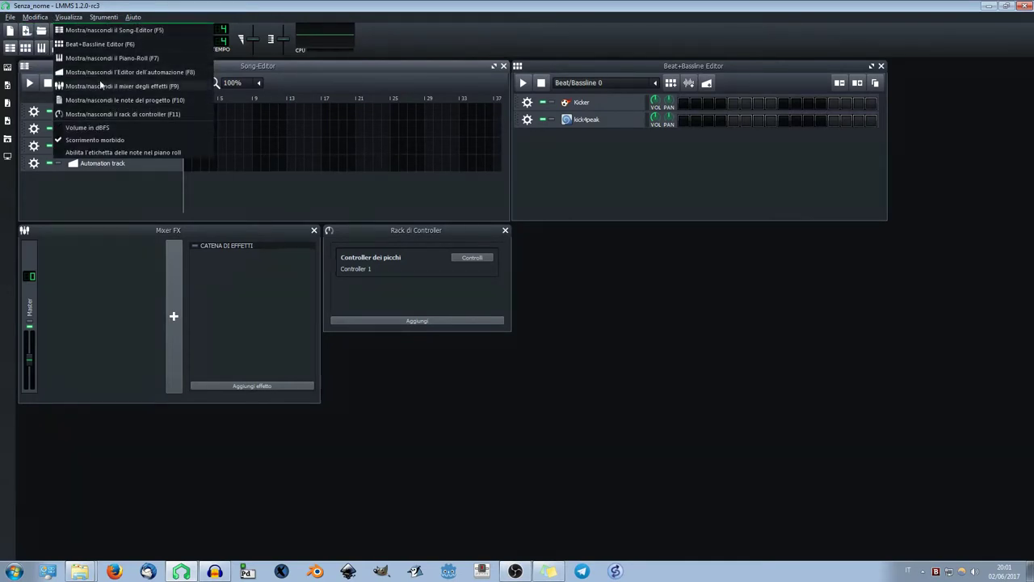
mouse_move(42, 19)
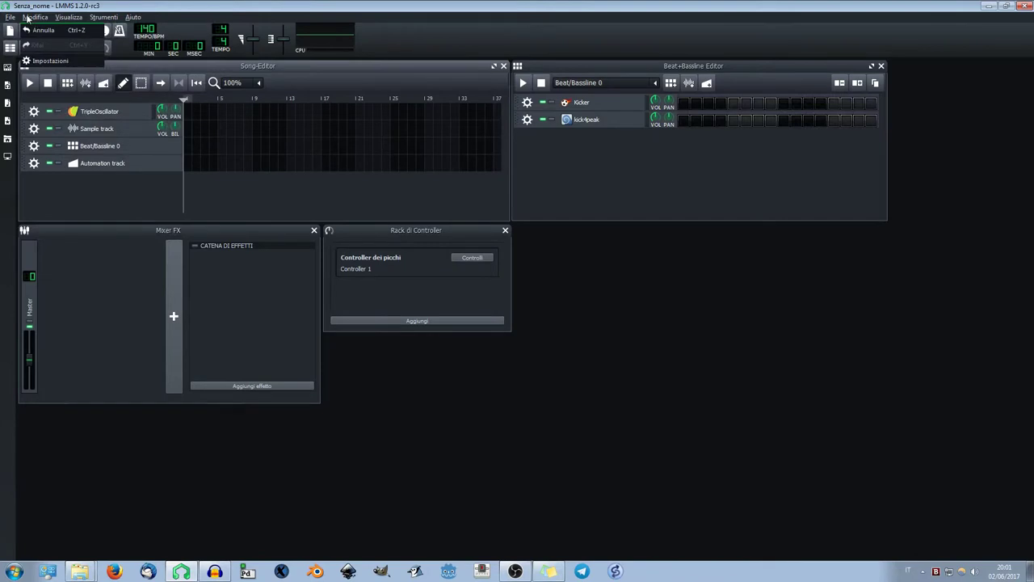
left_click(47, 62)
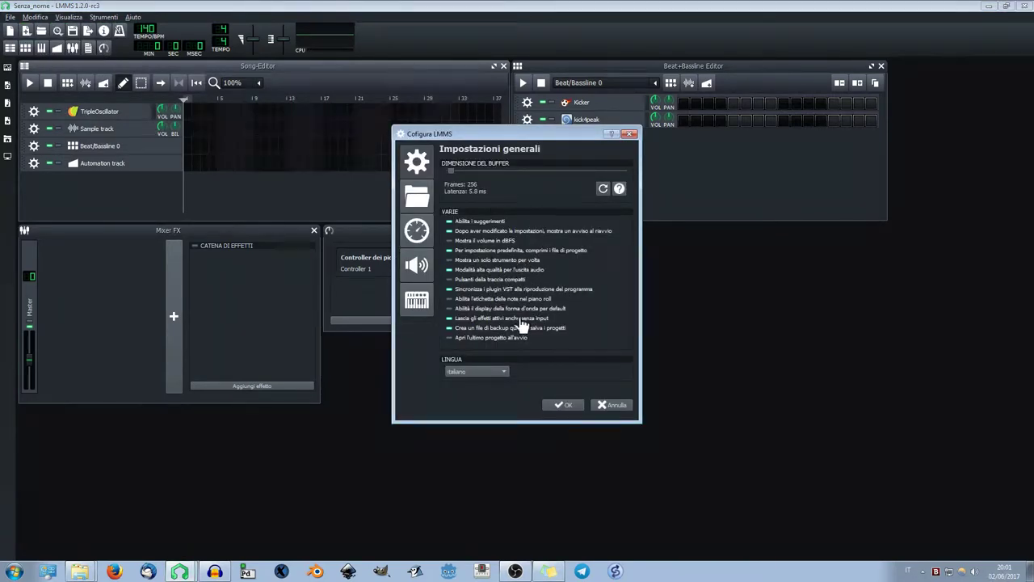
left_click(622, 407)
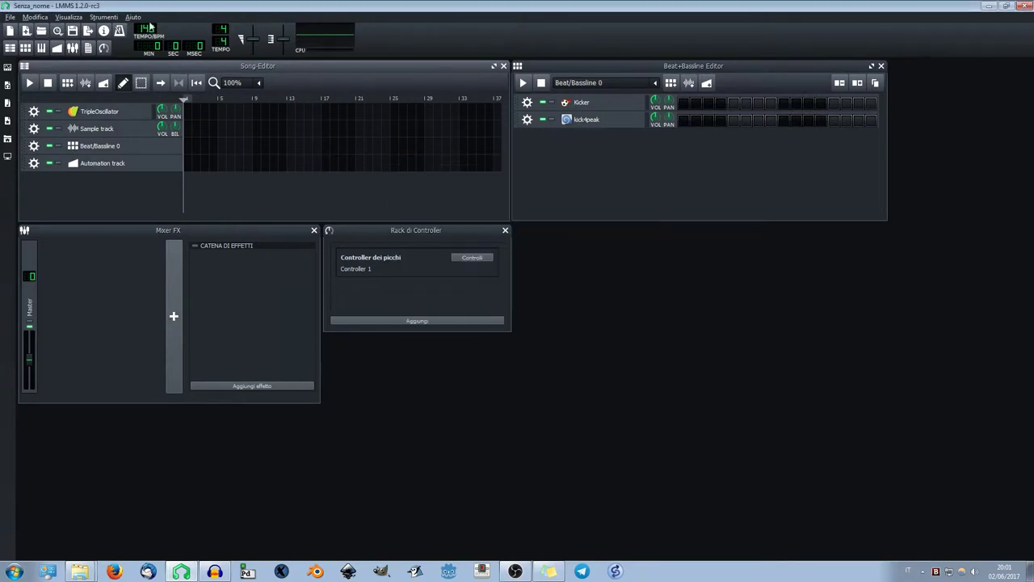
left_click(10, 17)
left_click(10, 18)
- Switch to Firefox, open lmms.io and go to the Windows download page
left_click(114, 572)
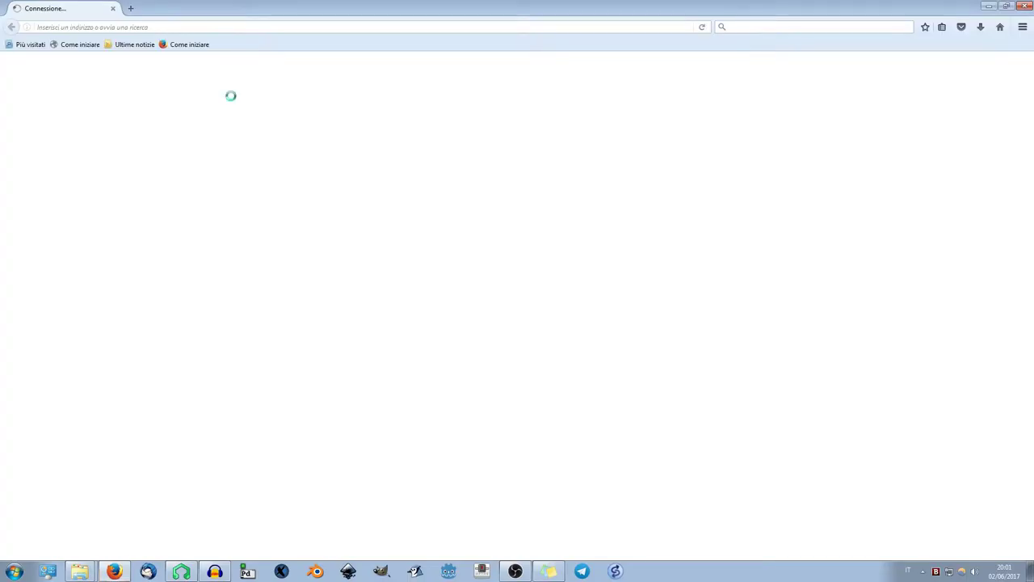
left_click(221, 28)
type("lmm")
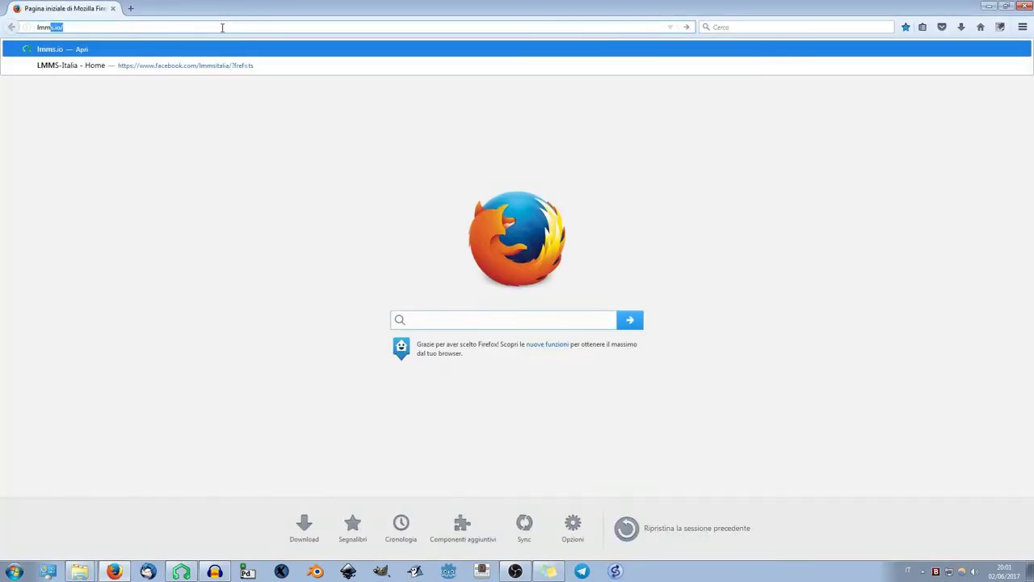
key("Return")
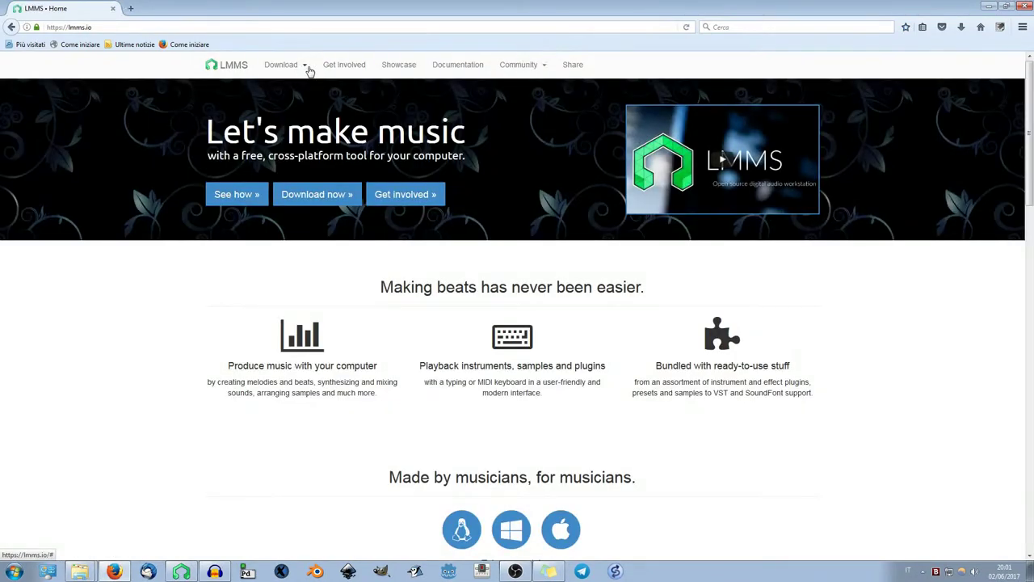
left_click(307, 70)
left_click(273, 88)
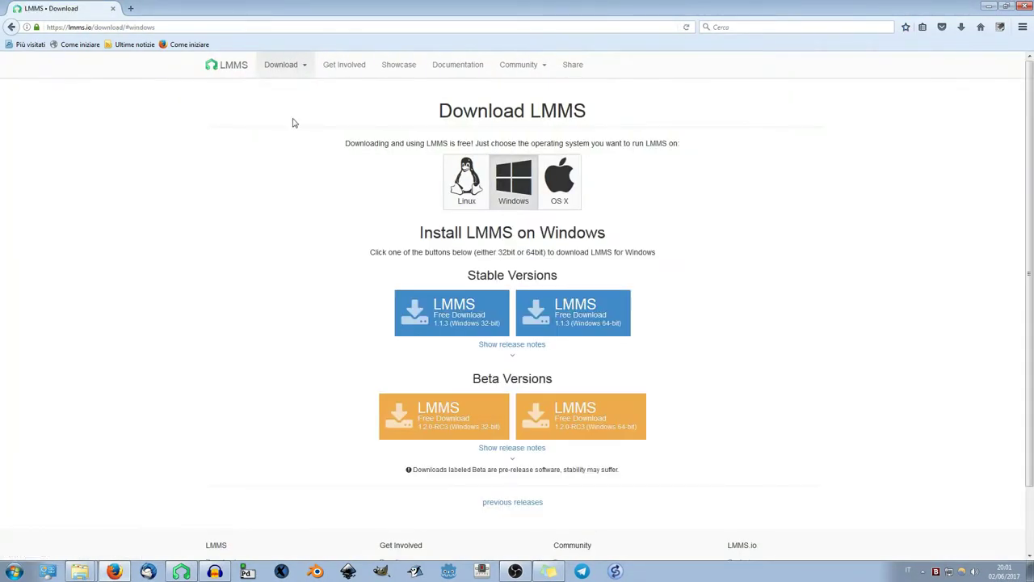
- Expand the release notes of the beta versions and read the general improvements listed for RC3
scroll(594, 420, "down", 2)
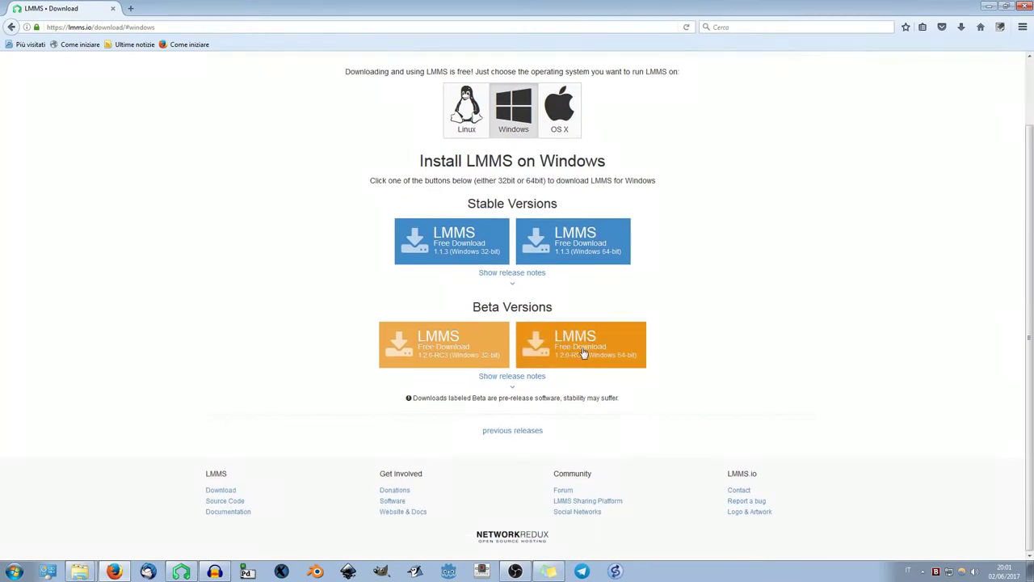
left_click(512, 376)
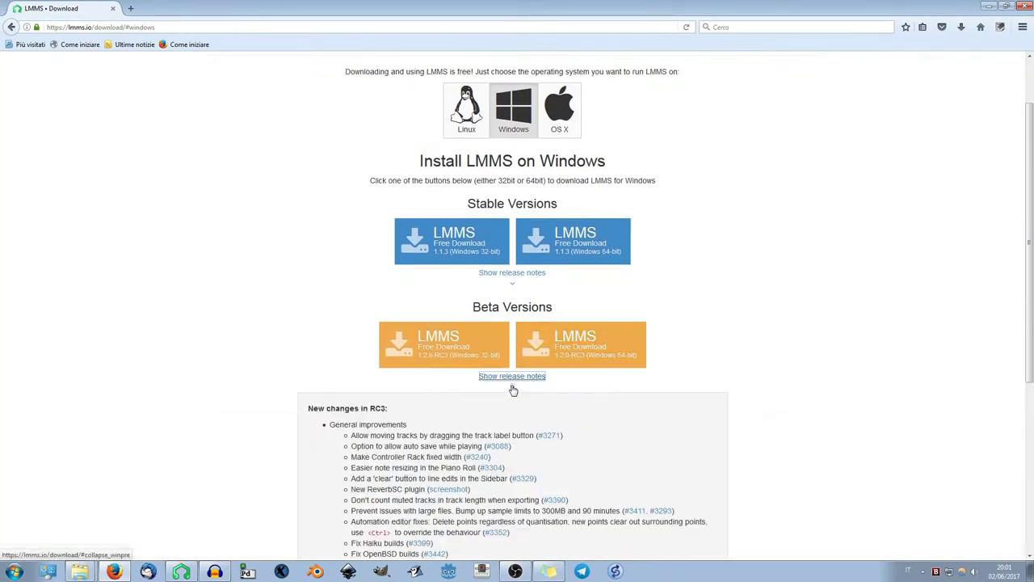
scroll(655, 353, "down", 3)
left_click_drag(306, 162, 425, 173)
left_click(424, 173)
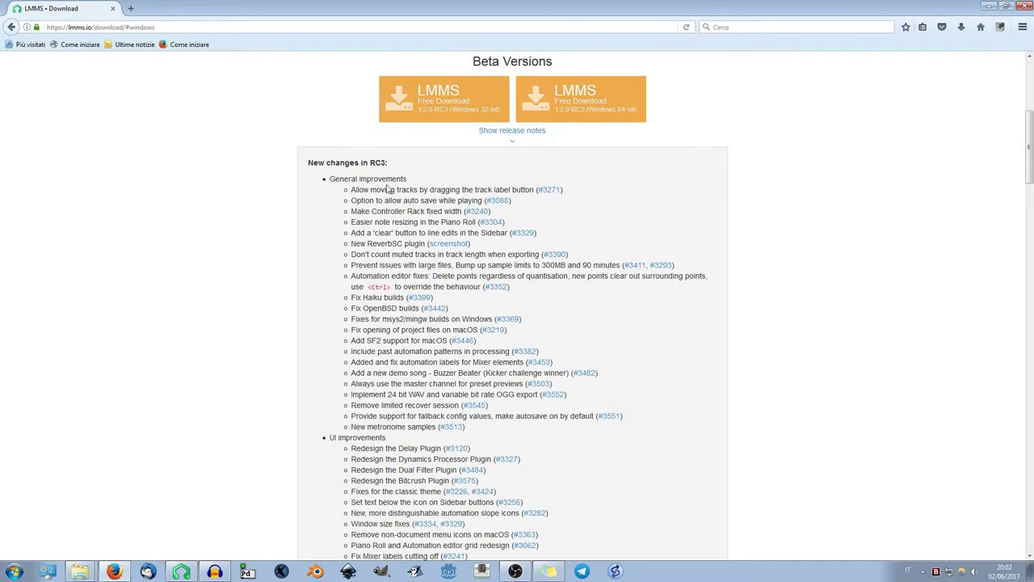
left_click_drag(534, 189, 352, 191)
left_click(421, 191)
- In LMMS, reorder the Song-Editor tracks as Automation track, Beat/Bassline 0, Sample track and TripleOscillator
left_click(182, 572)
left_click_drag(94, 126, 28, 146)
left_click_drag(114, 147, 110, 159)
mouse_move(110, 131)
left_mouse_down()
mouse_move(113, 146)
mouse_move(107, 112)
mouse_move(120, 116)
mouse_move(111, 139)
mouse_move(116, 106)
mouse_move(113, 147)
left_mouse_up()
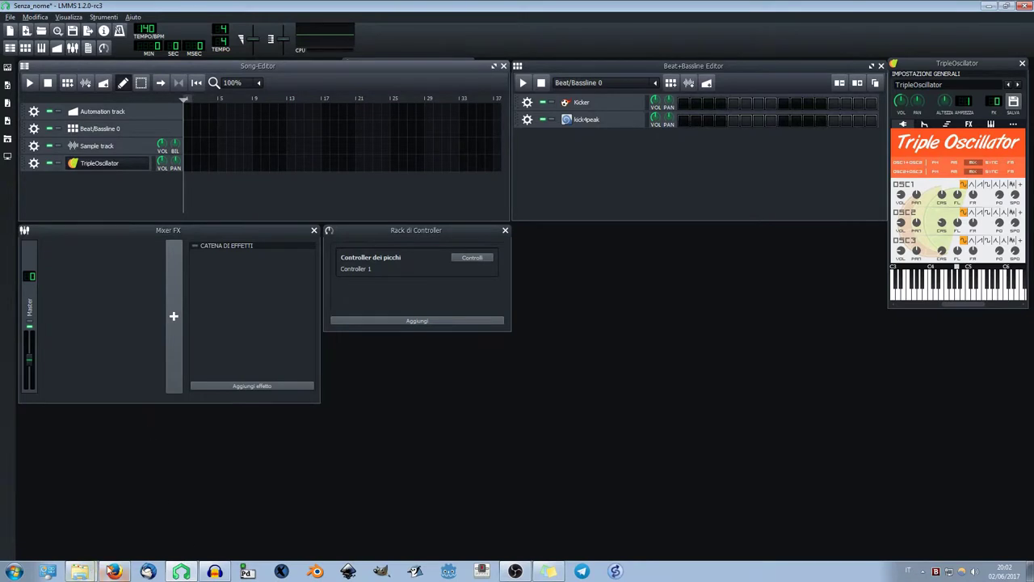
left_click(157, 171)
- Check the release notes again and examine the automatic saving options in the LMMS performance settings without changing them
left_click(113, 571)
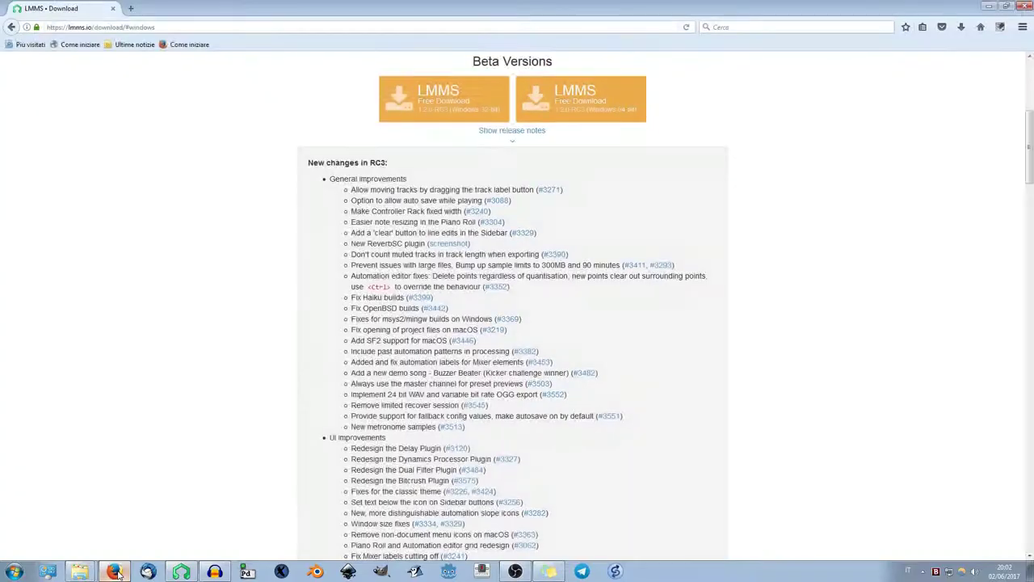
left_click(194, 573)
left_click(11, 17)
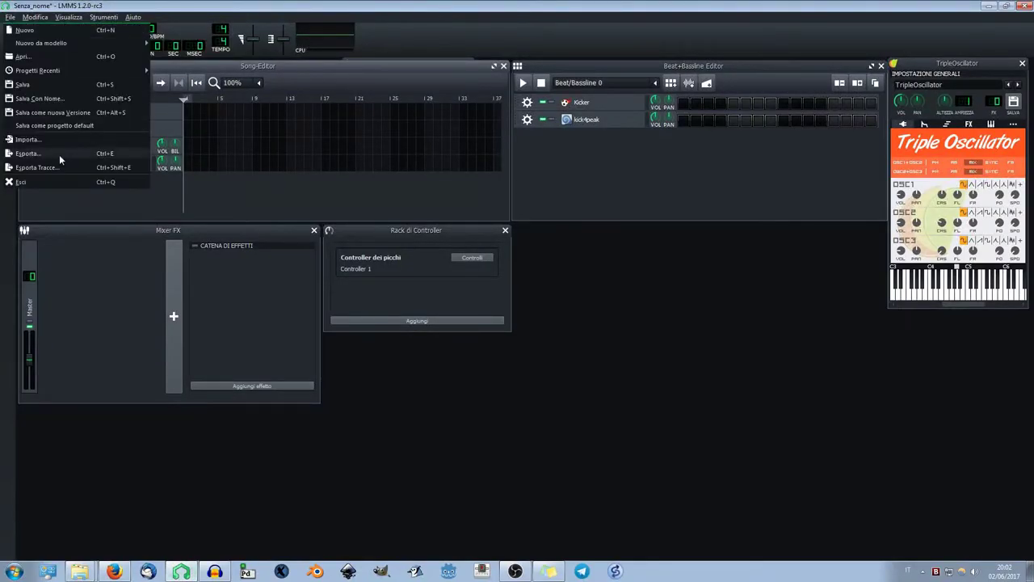
mouse_move(35, 17)
left_click(50, 59)
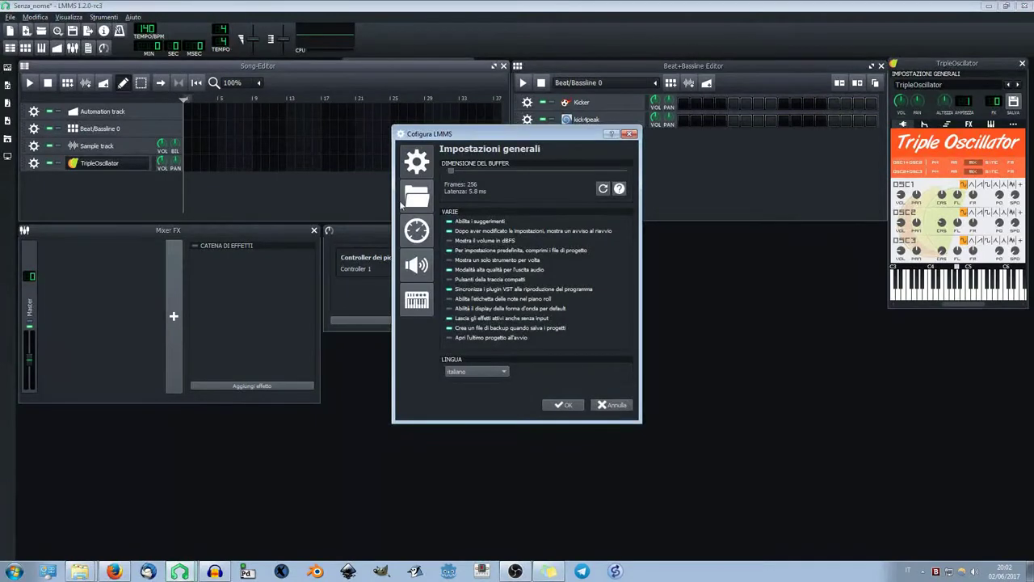
left_click(417, 231)
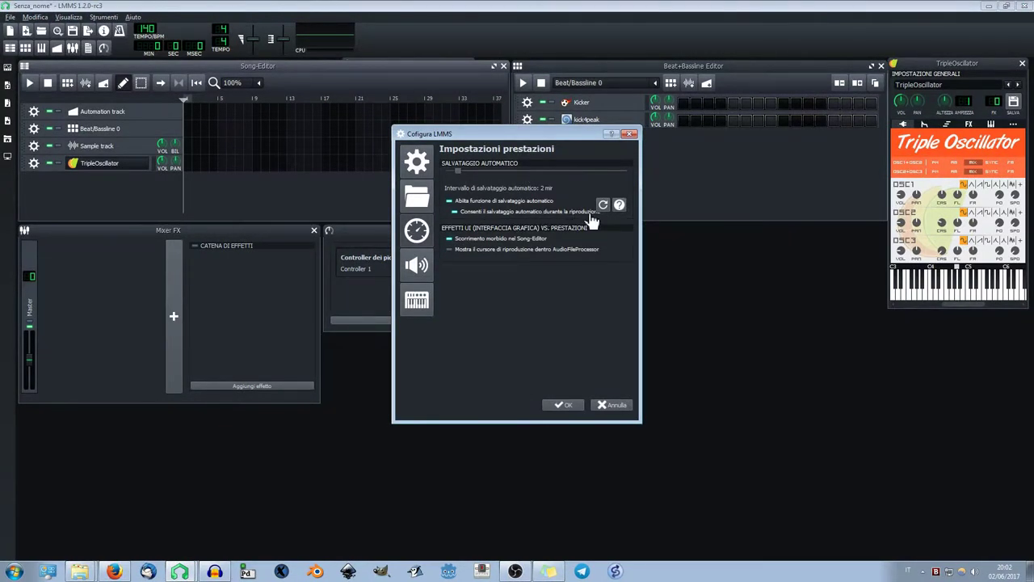
left_click(612, 405)
- Consult the release notes, try to resize the Controller Rack in LMMS and move it away from the effects mixer
left_click(114, 571)
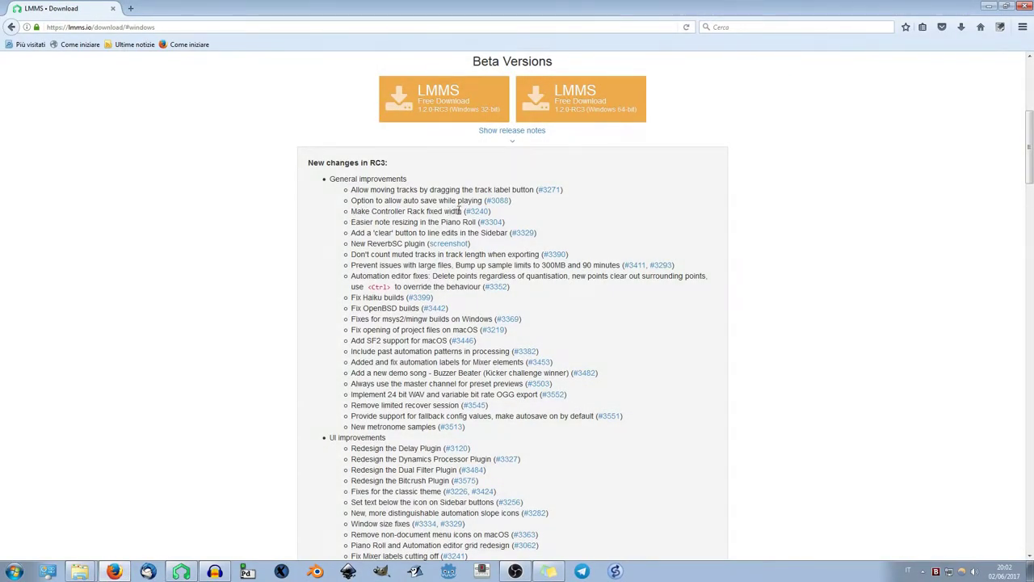
left_click(209, 567)
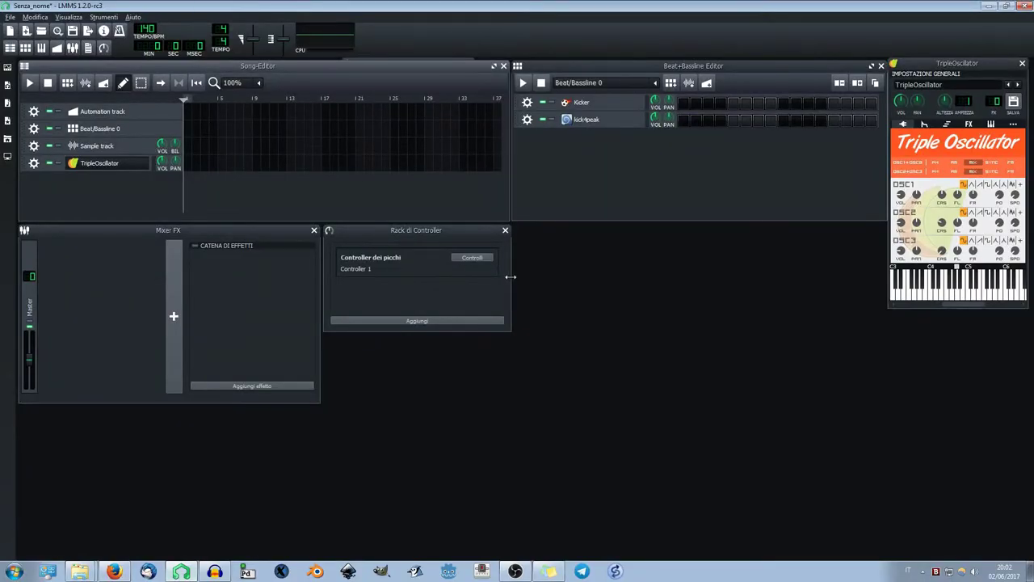
left_click_drag(511, 279, 601, 278)
left_click_drag(497, 330, 503, 286)
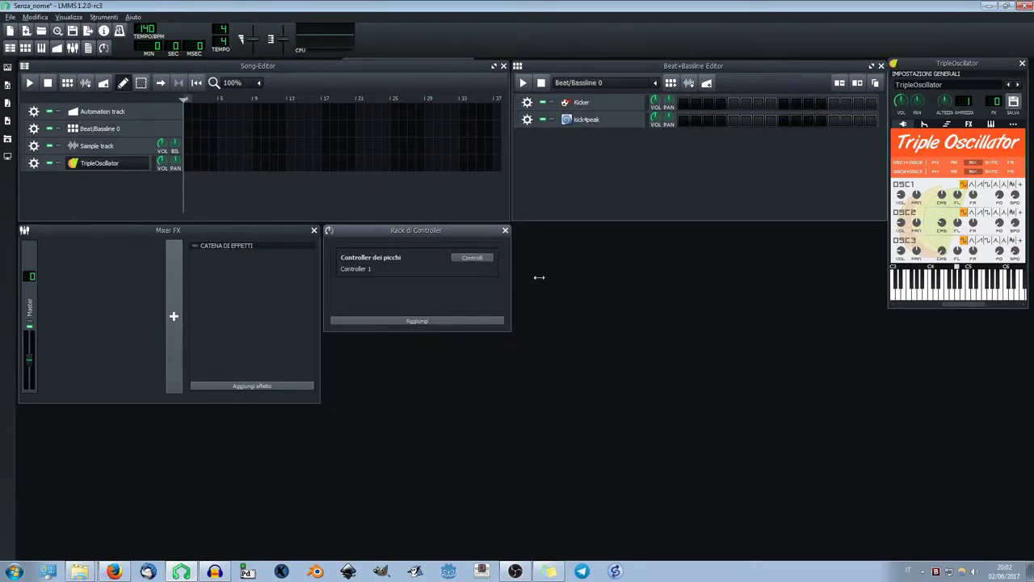
left_click_drag(473, 238, 579, 256)
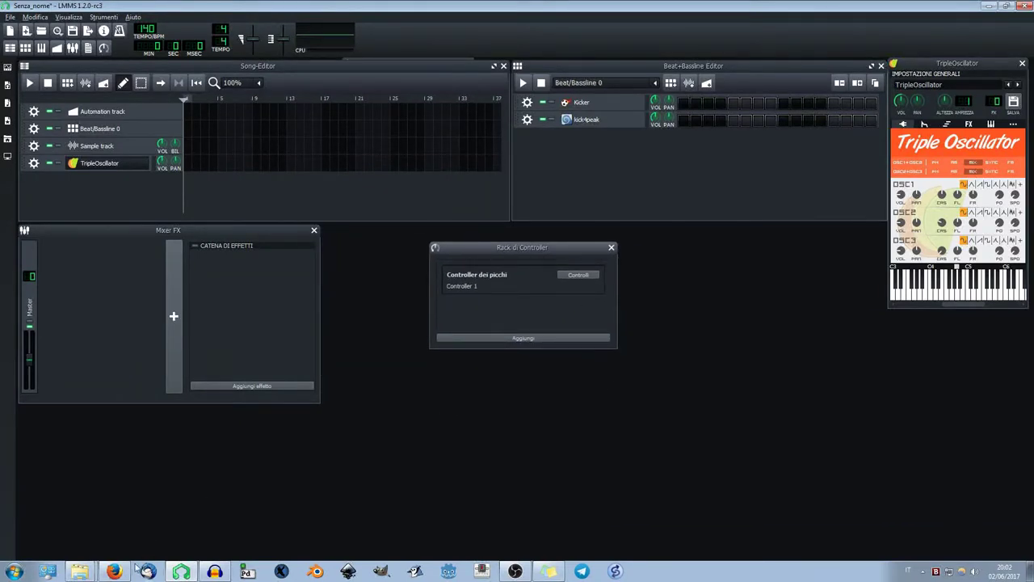
- Rename the peak controller in the Controller Rack as kuhgkiyg
double_click(460, 287)
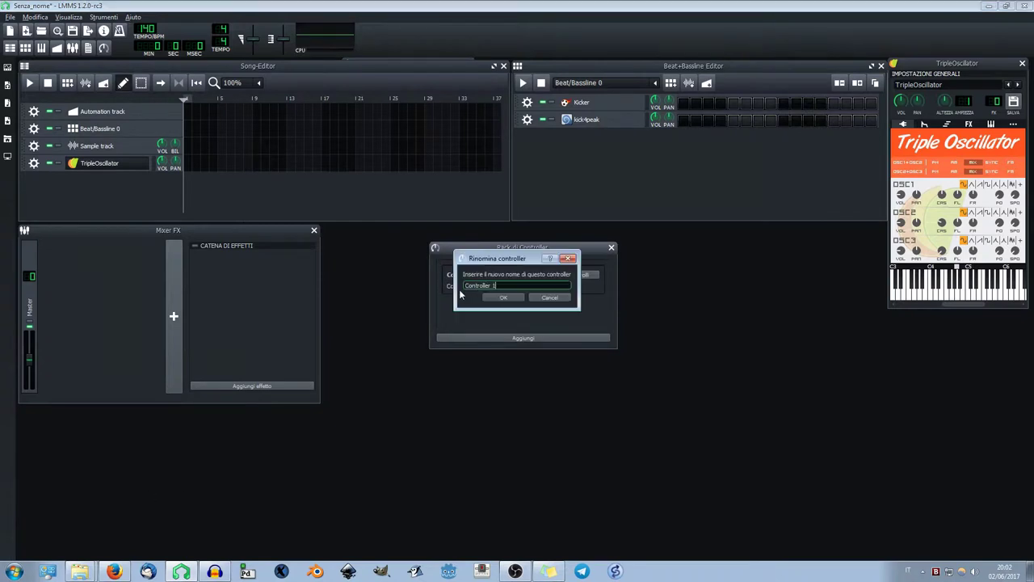
type("kuhgkiyg")
key("Return")
right_click(519, 286)
left_click(492, 286)
- Check the release notes, open a new clip of the TripleOscillator track in the Piano Roll and enlarge that window
left_click(115, 571)
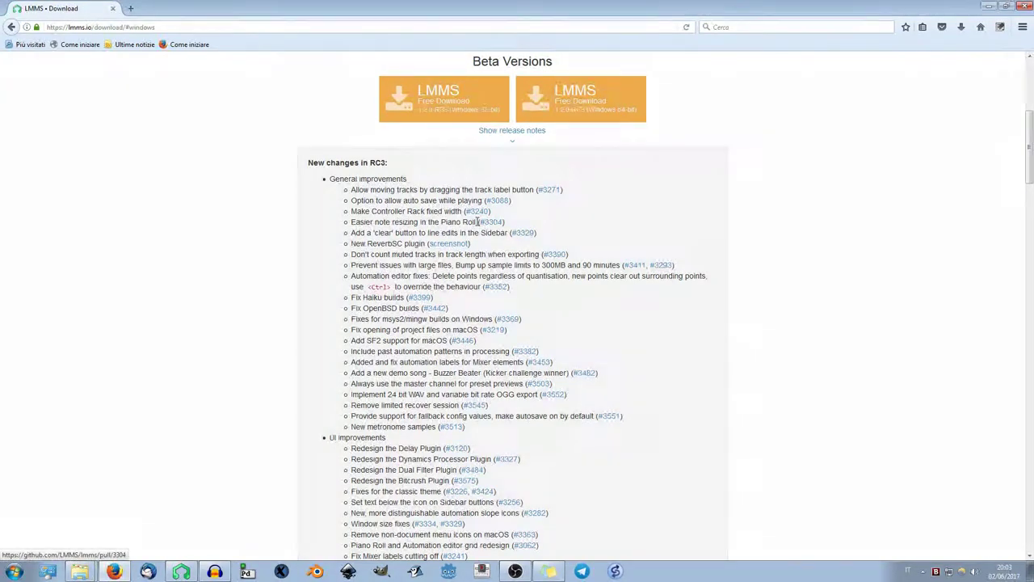
left_click(114, 572)
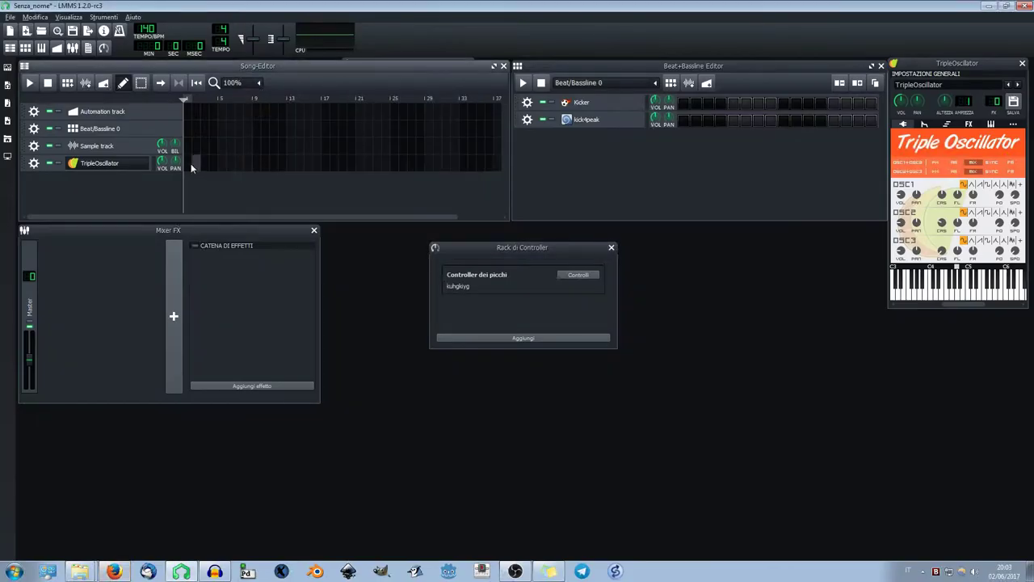
double_click(191, 163)
left_click_drag(278, 81, 530, 141)
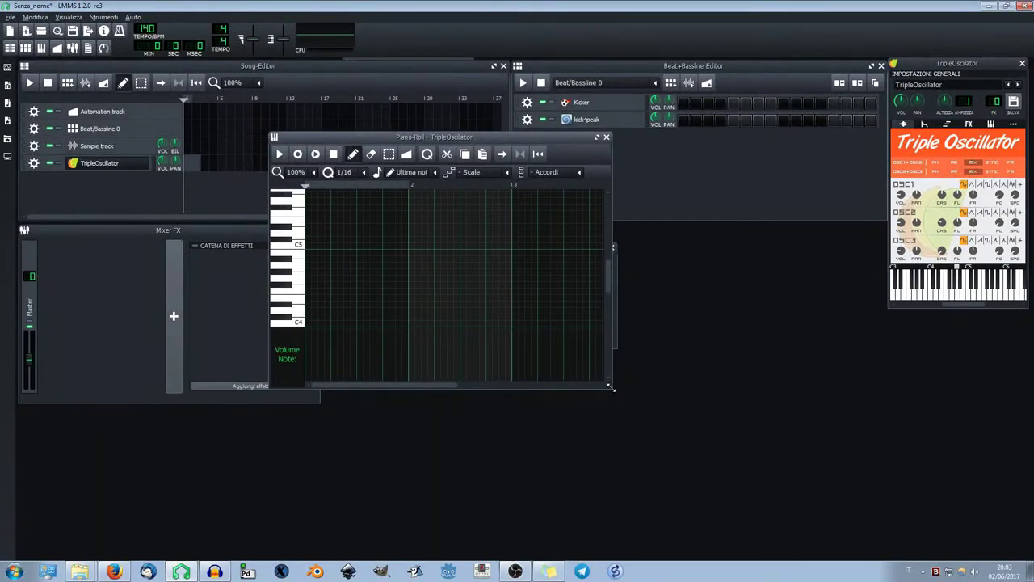
left_click_drag(611, 387, 775, 472)
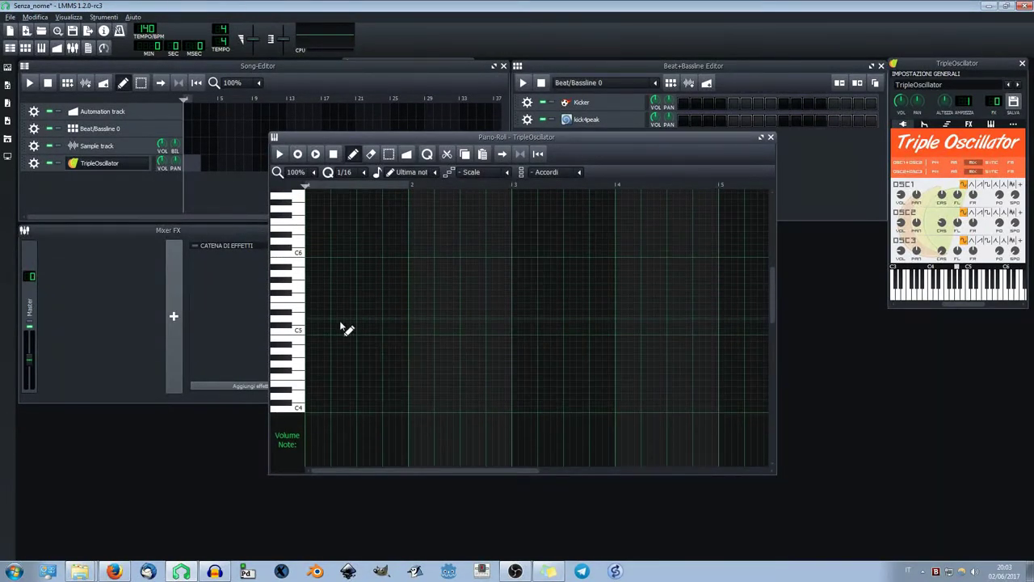
- Add the GhostWood preset from the ZynAddSubFX DeRobyZyn folder to the Song-Editor as a new track
left_click(6, 121)
left_click(24, 259)
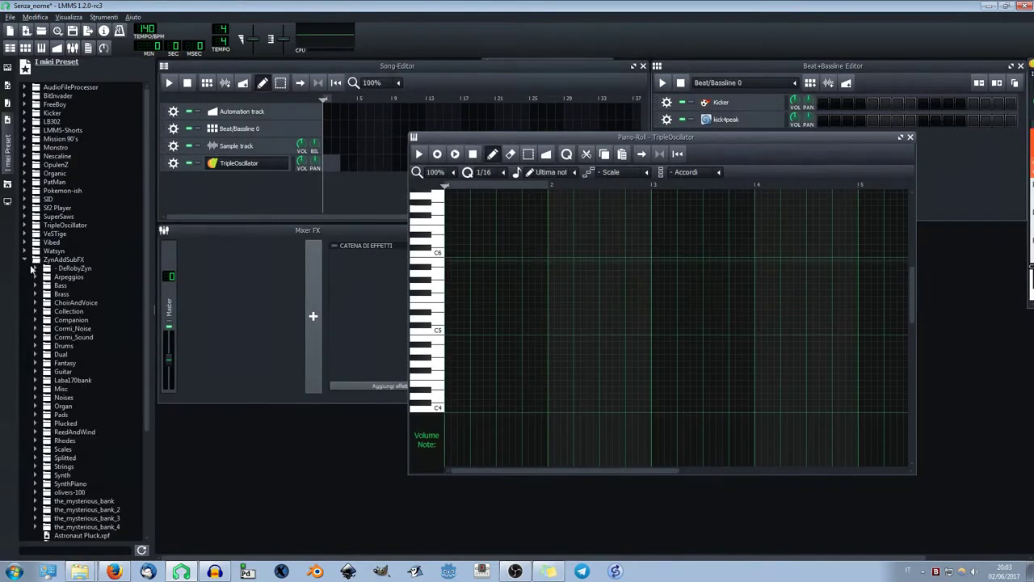
left_click(36, 269)
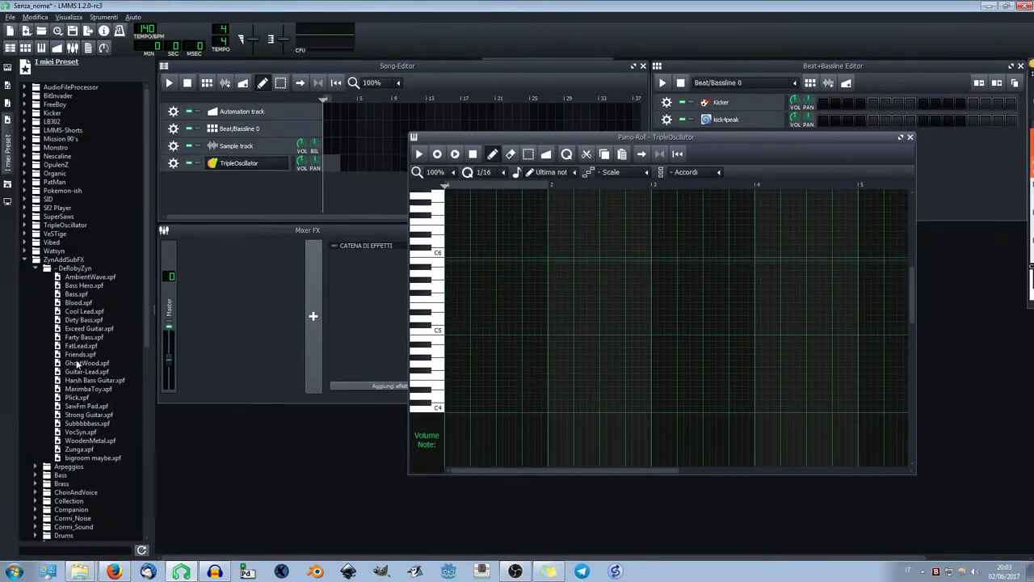
left_click_drag(83, 365, 271, 194)
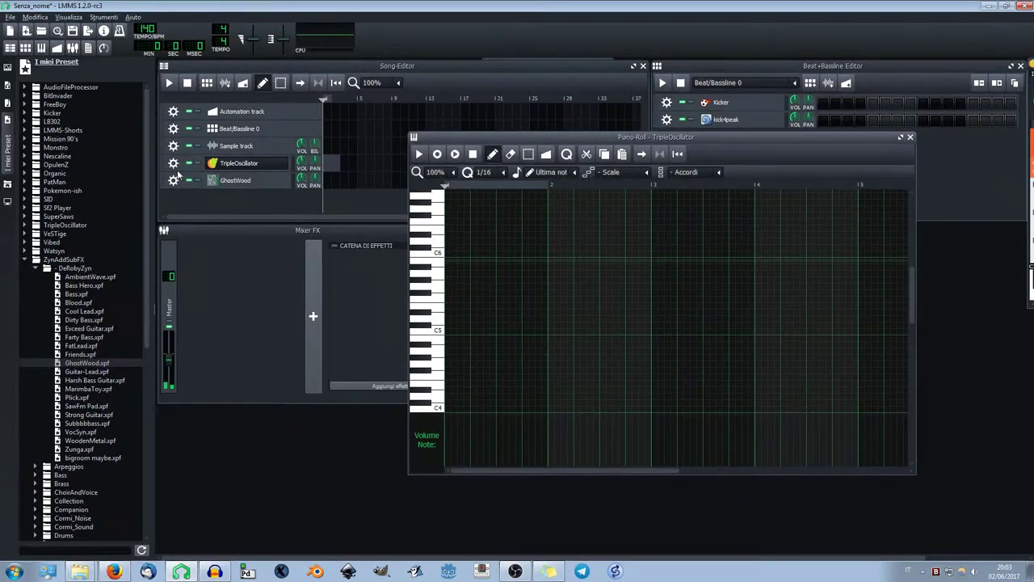
- Close the Piano Roll and reset the mixer's master volume to its default after trying the fader
left_click(178, 362)
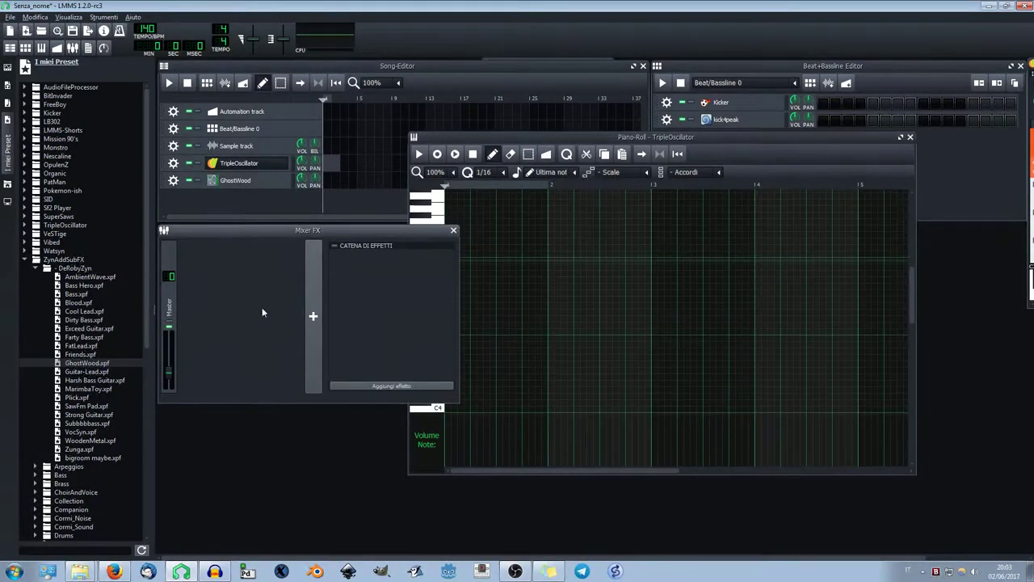
left_click(909, 137)
left_click_drag(169, 375, 172, 366)
right_click(170, 366)
left_click(196, 387)
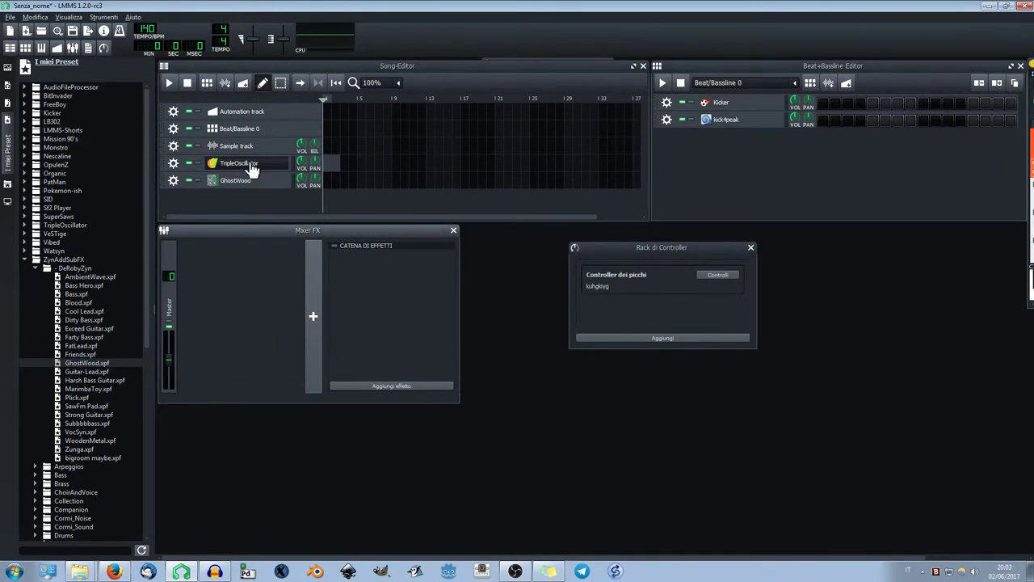
- Delete the clip content at the start of the TripleOscillator track
right_click(333, 162)
left_click(358, 189)
right_click(329, 165)
left_click(341, 191)
- Create a clip at the start of the GhostWood track and draw a short note near C5 in the Piano Roll
double_click(328, 181)
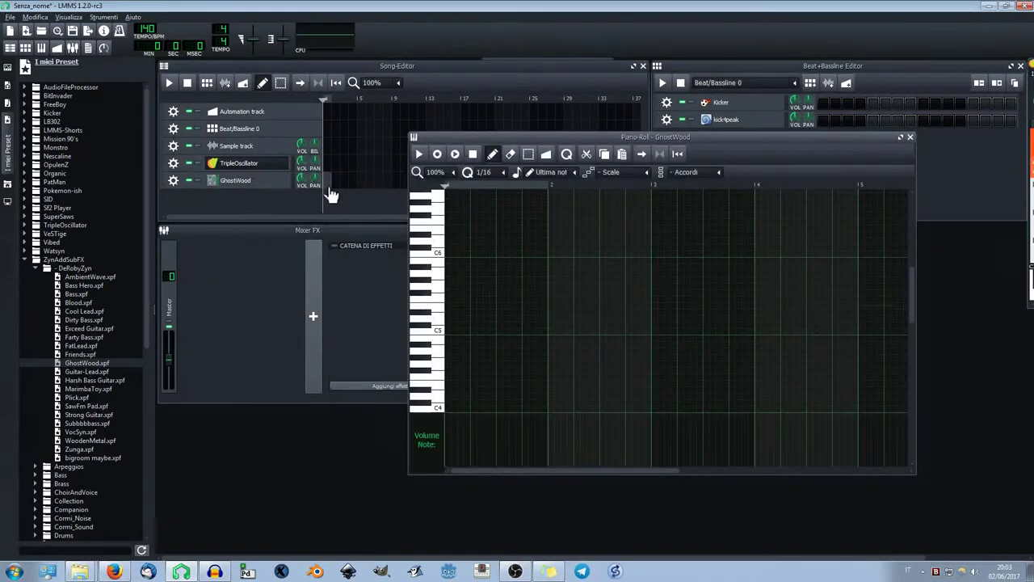
left_click(449, 321)
mouse_move(470, 325)
left_mouse_down()
mouse_move(607, 328)
mouse_move(449, 327)
mouse_move(525, 328)
mouse_move(472, 327)
left_mouse_up()
- Turn on the first step of kick4peak in the Beat+Bassline Editor and open its pattern in the Piano Roll
left_click_drag(877, 64, 669, 168)
right_click(620, 226)
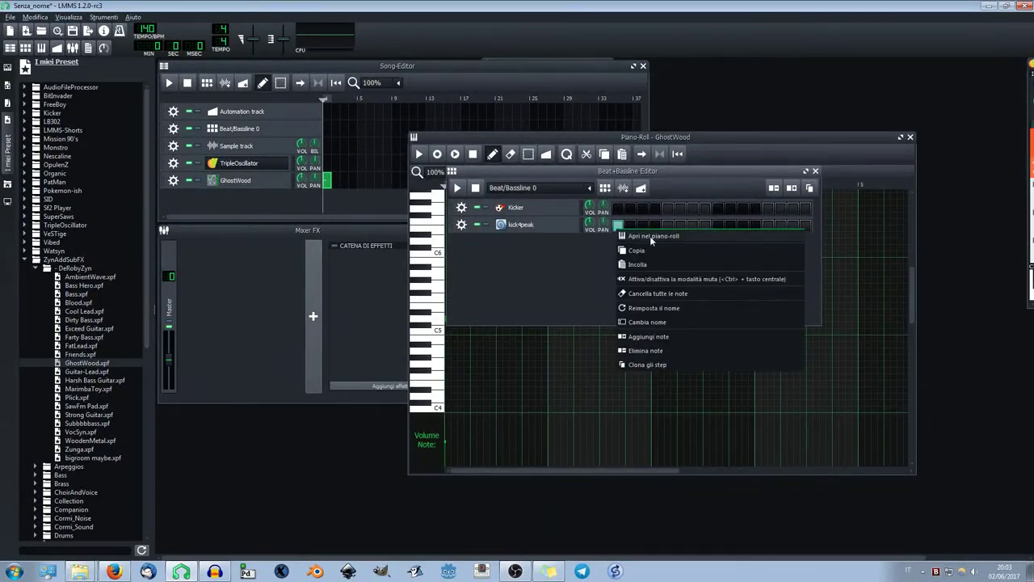
left_click(642, 234)
- Try resizing a note of the kick4peak pattern, and close the Piano Roll and the Beat+Bassline Editor
left_click_drag(445, 350, 466, 364)
right_click(460, 355)
left_click(910, 138)
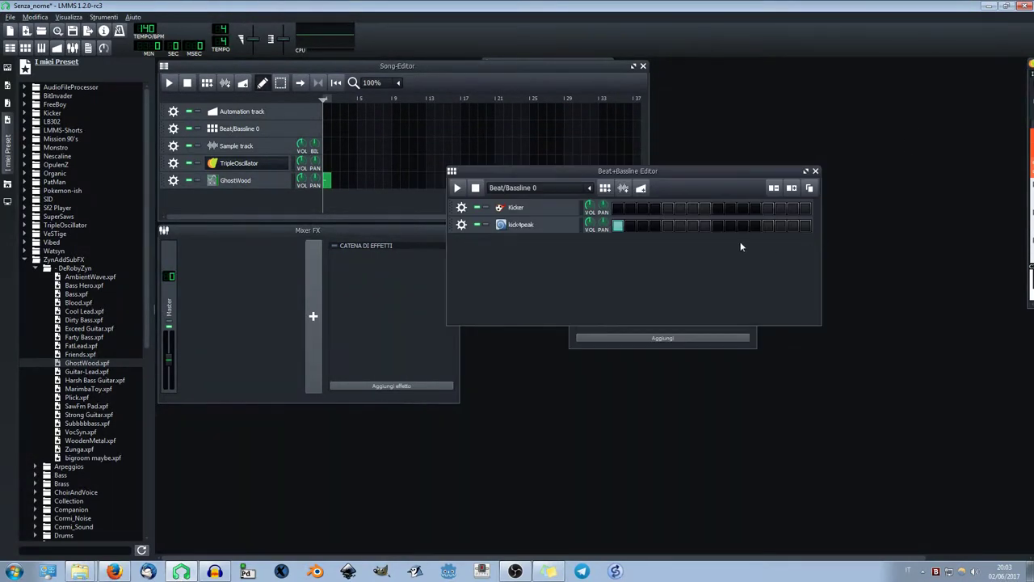
left_click(815, 171)
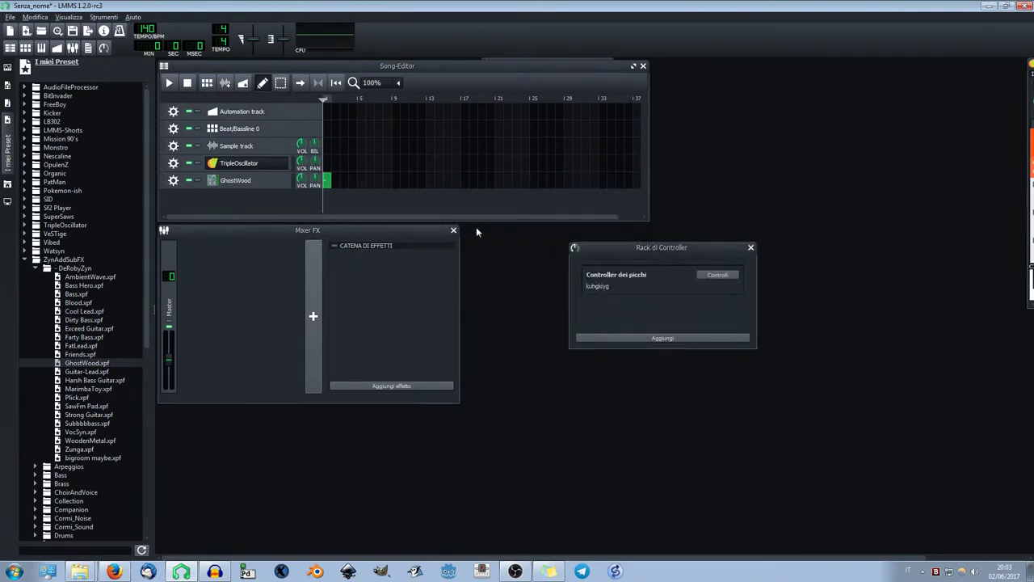
- Open the GhostWood clip in the Piano Roll, draw several overlapping notes around C5, and shorten the lowest one
double_click(327, 181)
left_click_drag(480, 305, 504, 300)
left_click(501, 275)
left_click(544, 287)
left_click(485, 293)
left_click(518, 337)
left_click(479, 306)
left_click(530, 300)
left_click(513, 300)
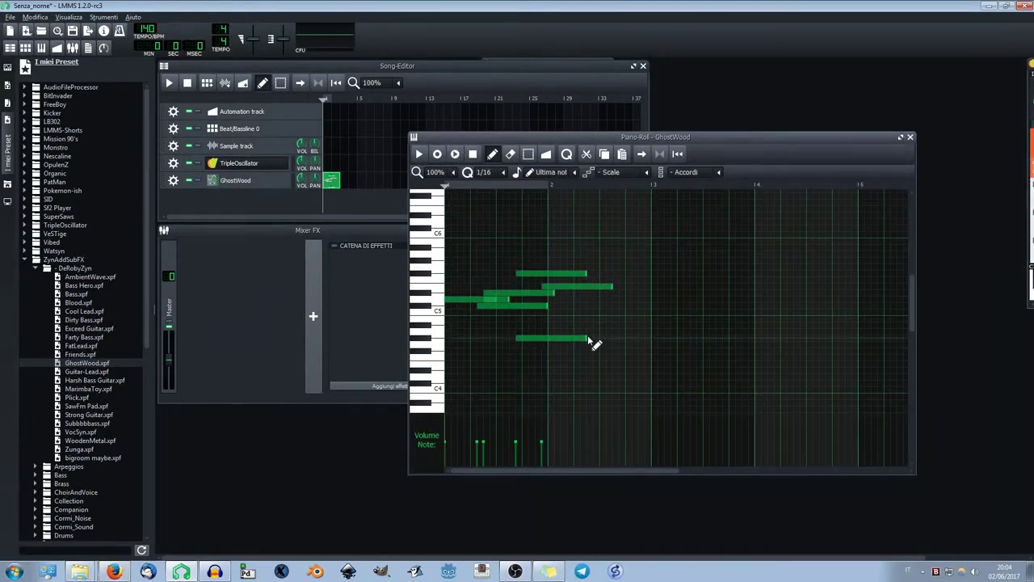
left_click_drag(587, 337, 574, 337)
- Switch to the release notes in Firefox and open pull request #3304 on note resizing and its linked issue #3298
left_click(117, 569)
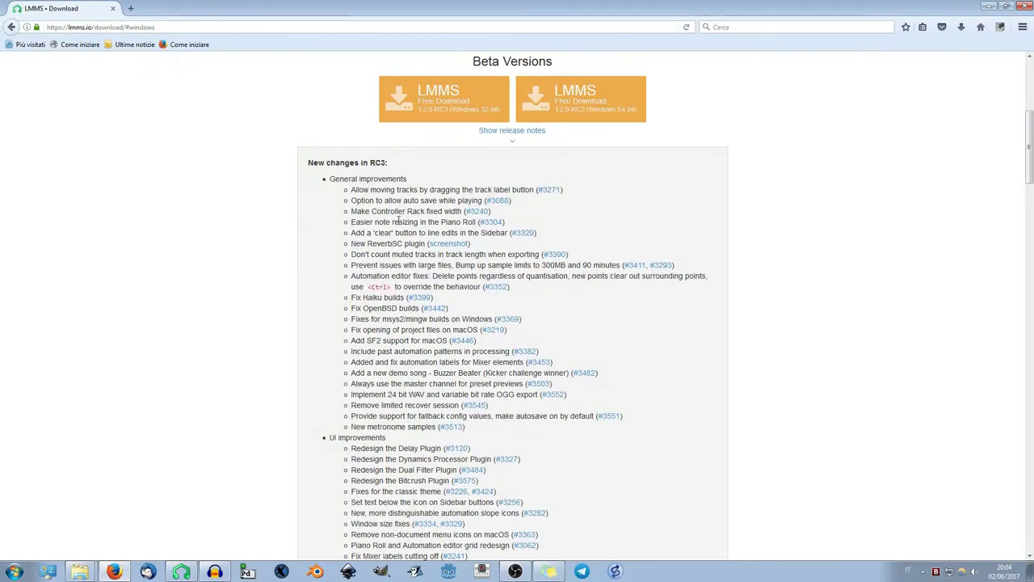
right_click(479, 215)
left_click(555, 203)
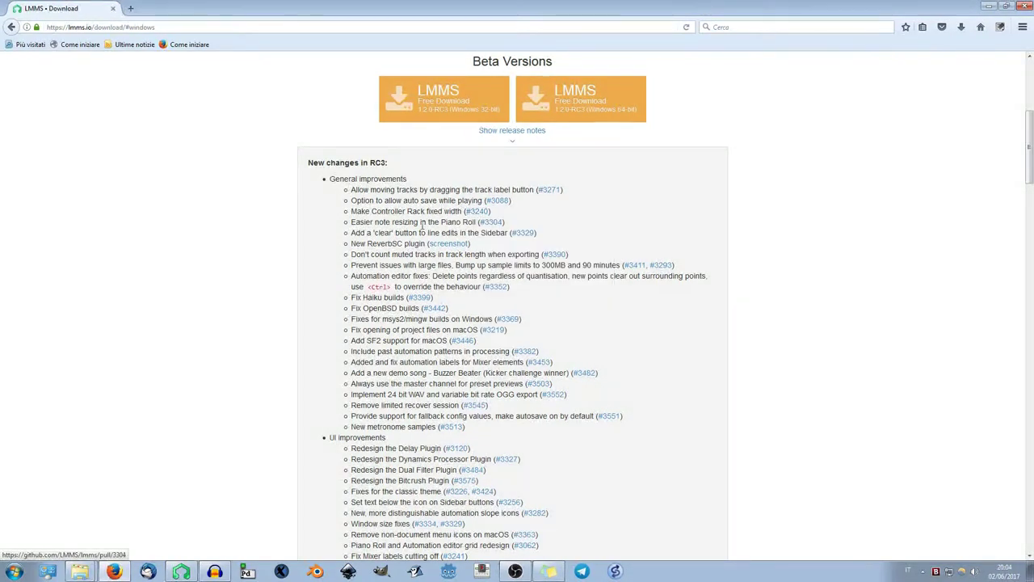
right_click(484, 221)
left_click(517, 230)
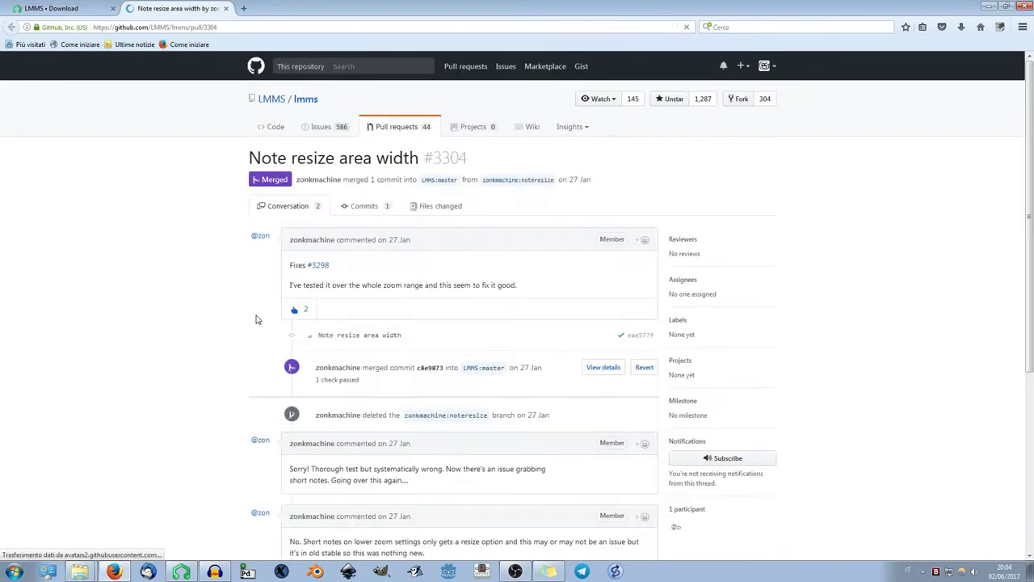
left_click(319, 266)
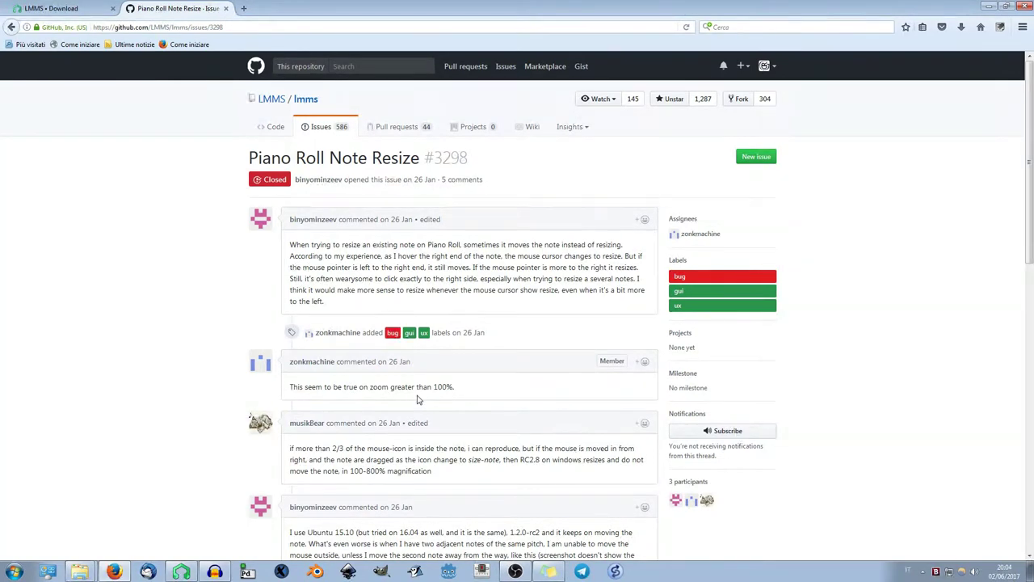
- Switch to LMMS, zoom the GhostWood Piano Roll to 400%, and shorten the overlapping note just above C5 by its end
left_click(182, 571)
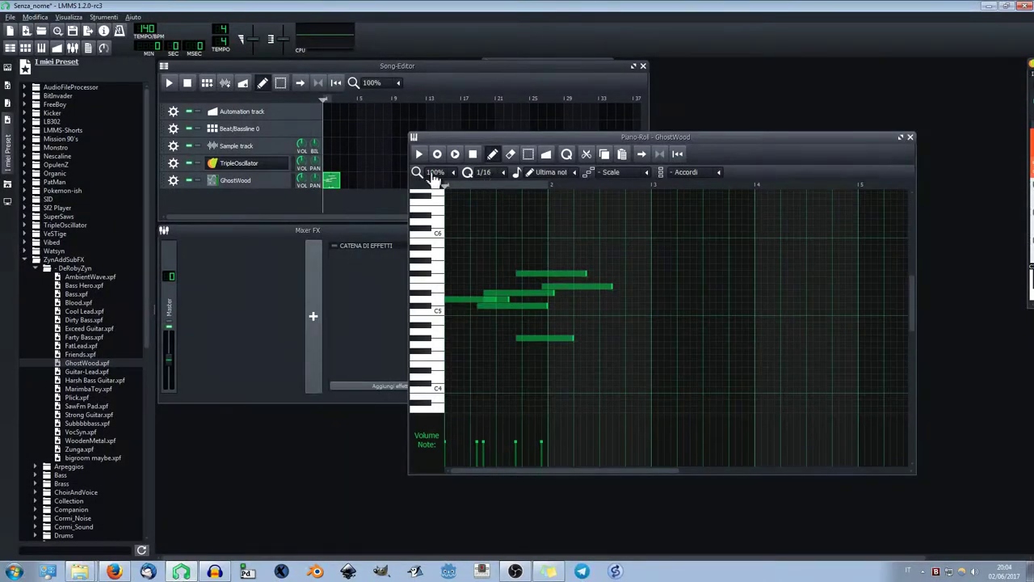
scroll(441, 175, "up", 2)
scroll(663, 307, "up", 4)
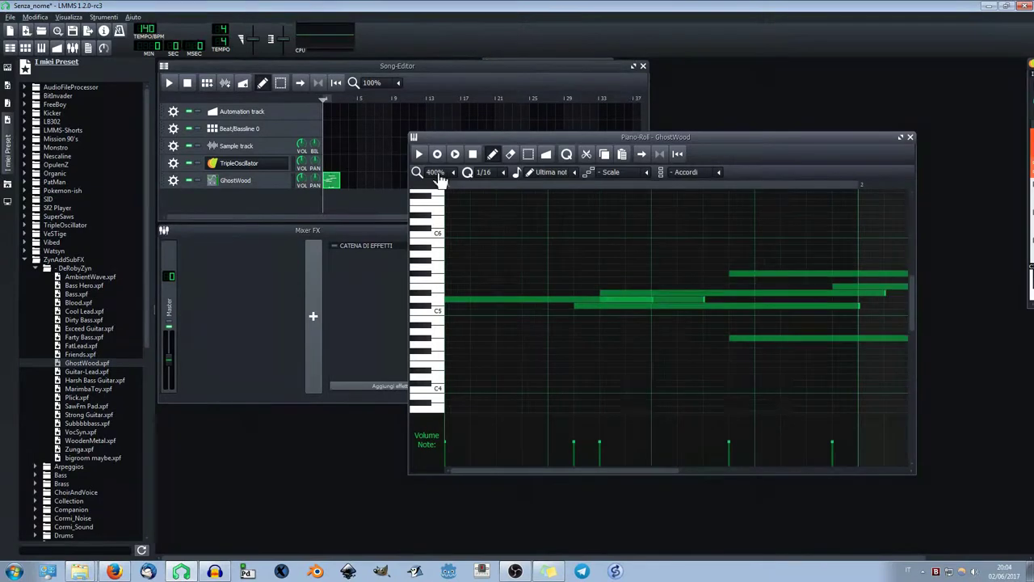
left_click(663, 307)
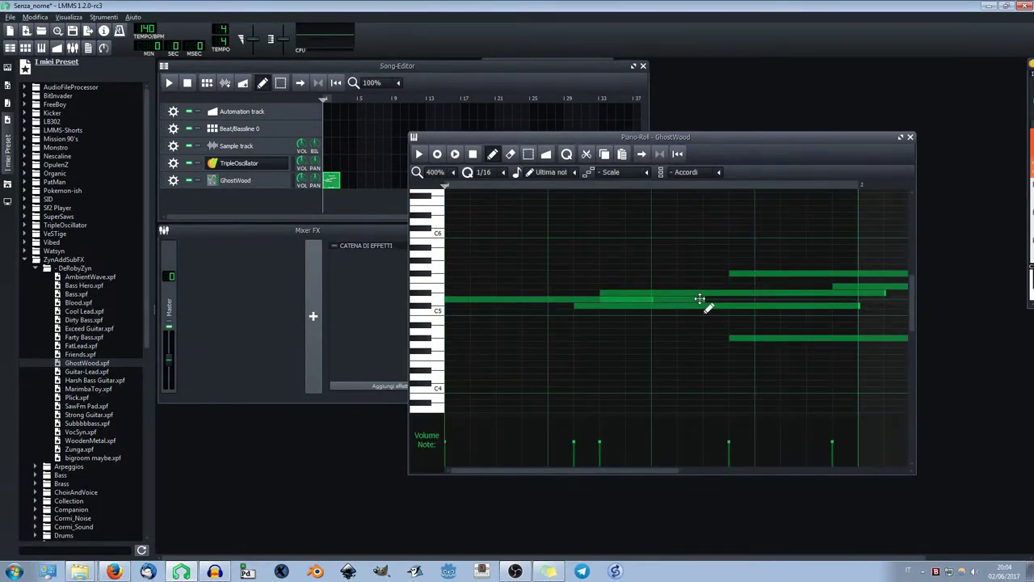
left_click_drag(701, 298, 650, 299)
- Delete the three notes closest to C5 and set the Piano Roll zoom back to 100%
right_click(616, 300)
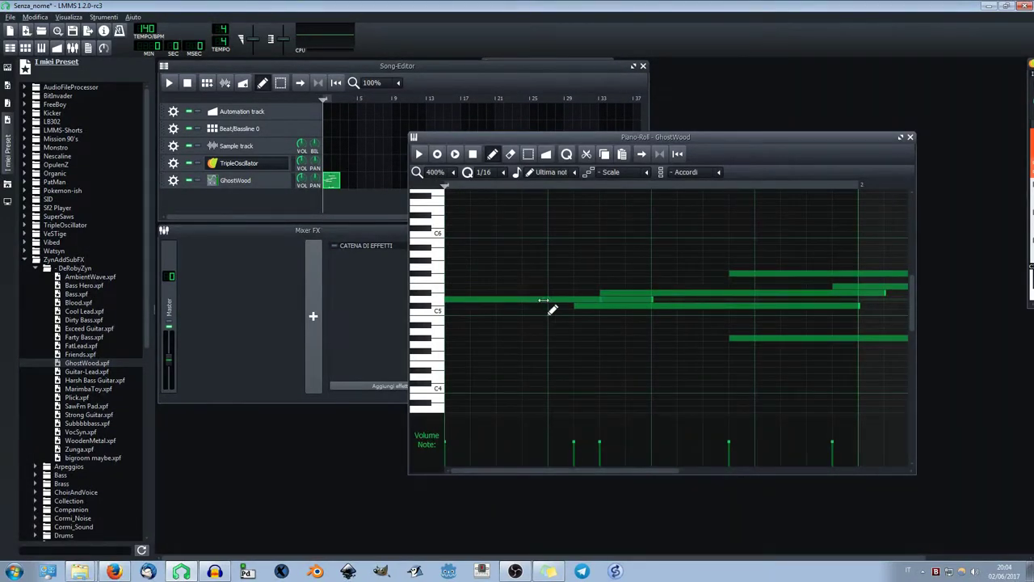
right_click(543, 299)
right_click(622, 303)
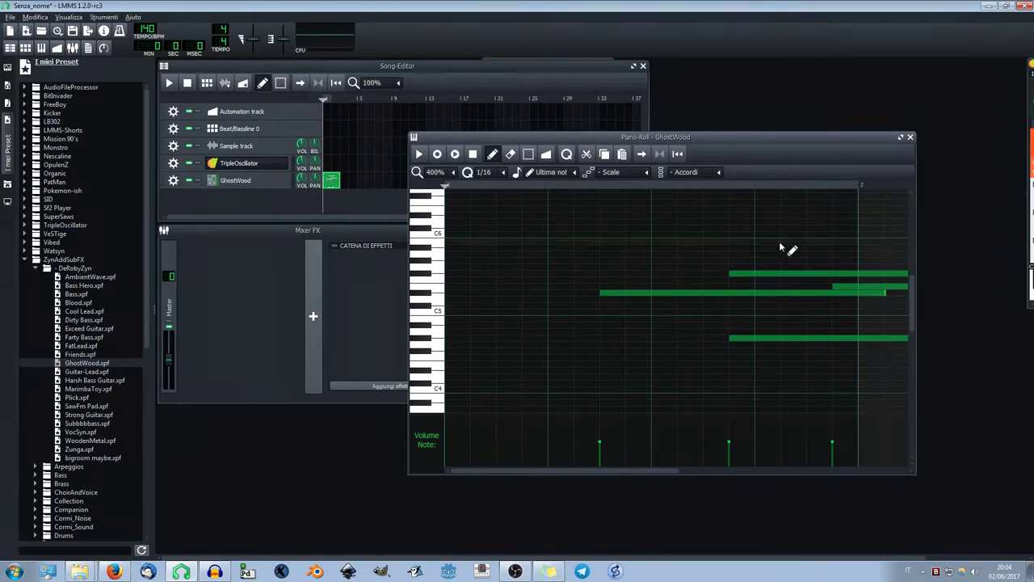
left_click(443, 173)
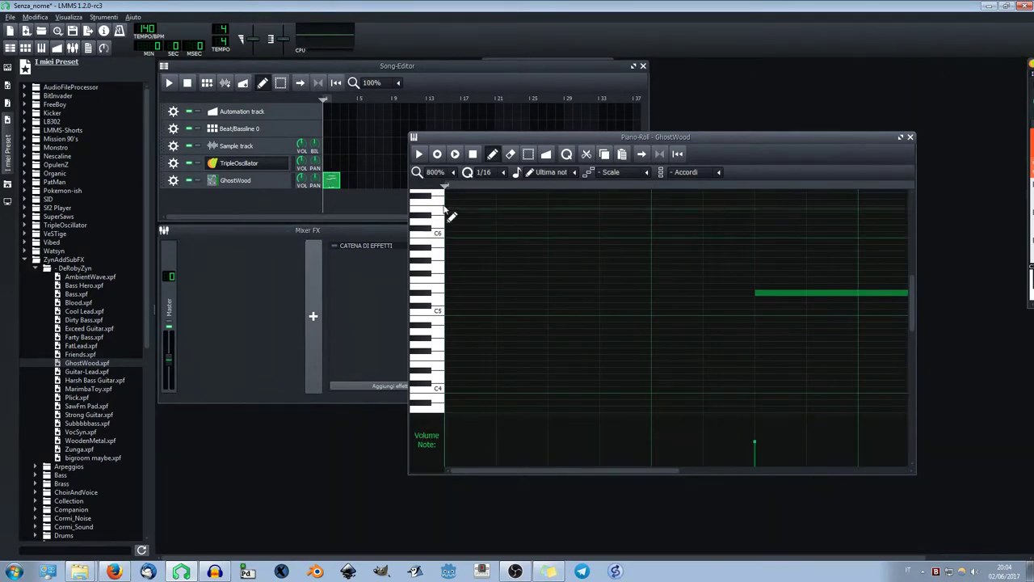
scroll(447, 179, "down", 3)
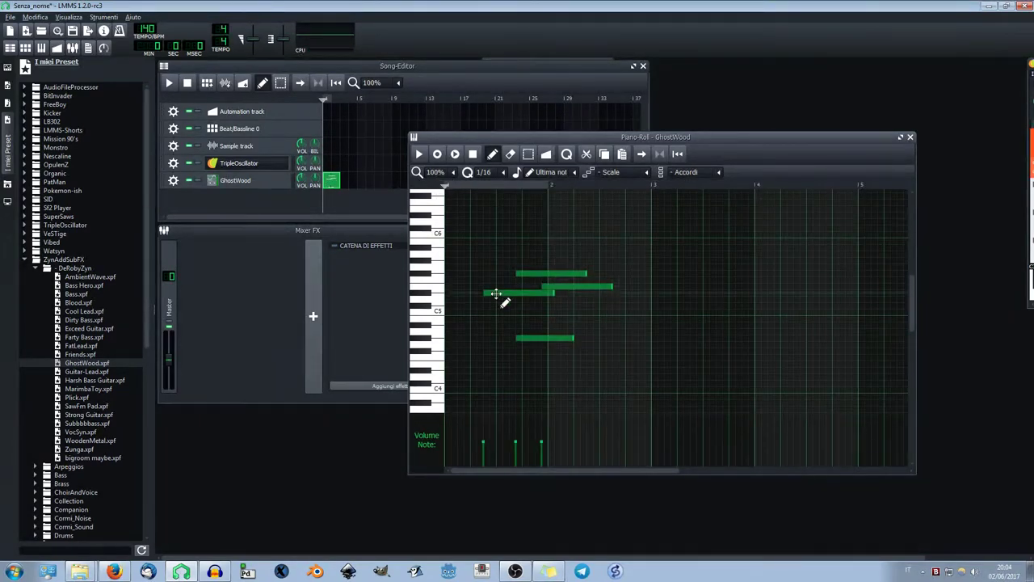
- Switch to Firefox, close the GitHub issue, and read the release note about the sidebar's 'clear' button
left_click(114, 571)
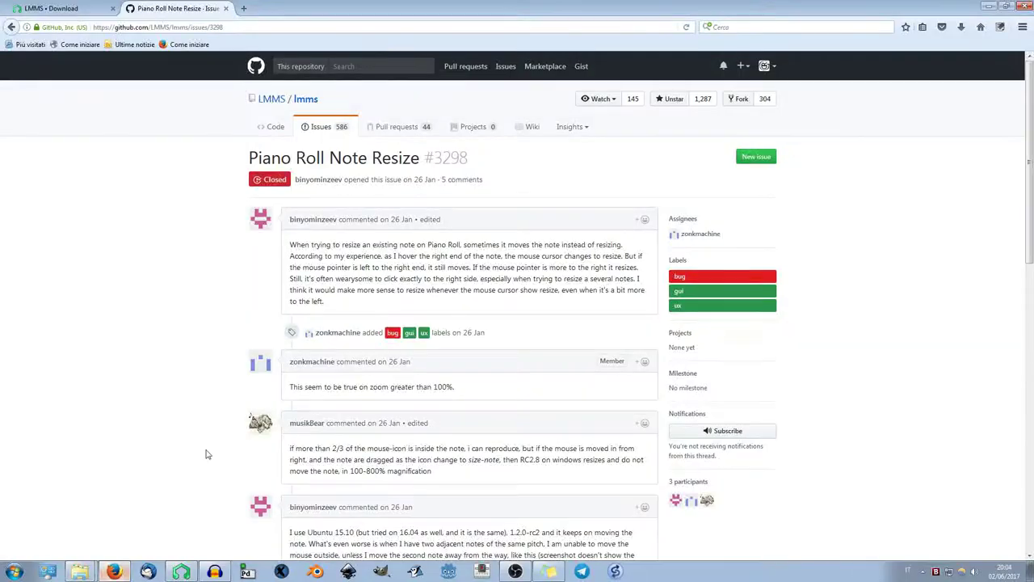
left_click(51, 8)
left_click(226, 8)
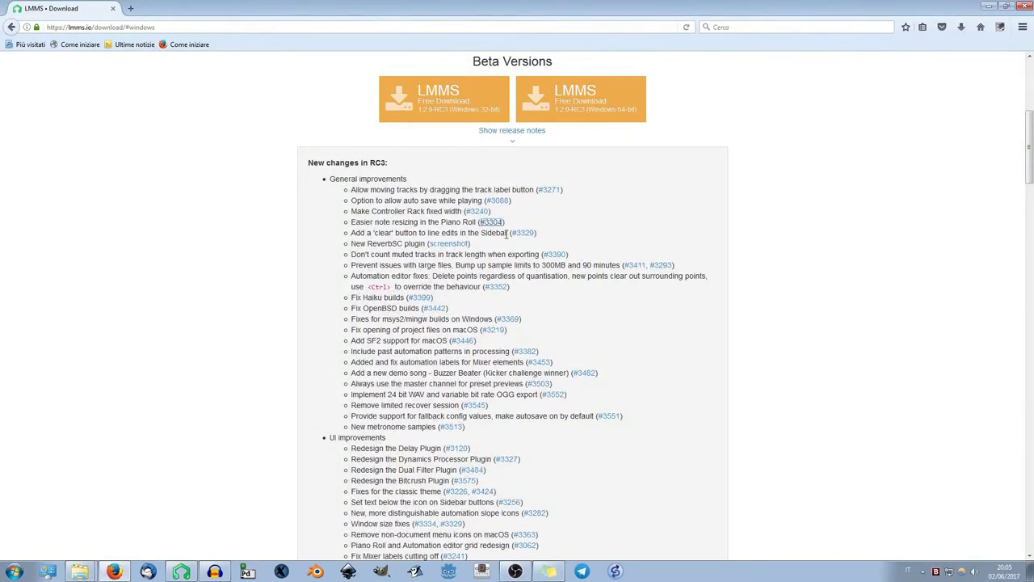
left_click_drag(510, 234, 367, 233)
left_click(427, 232)
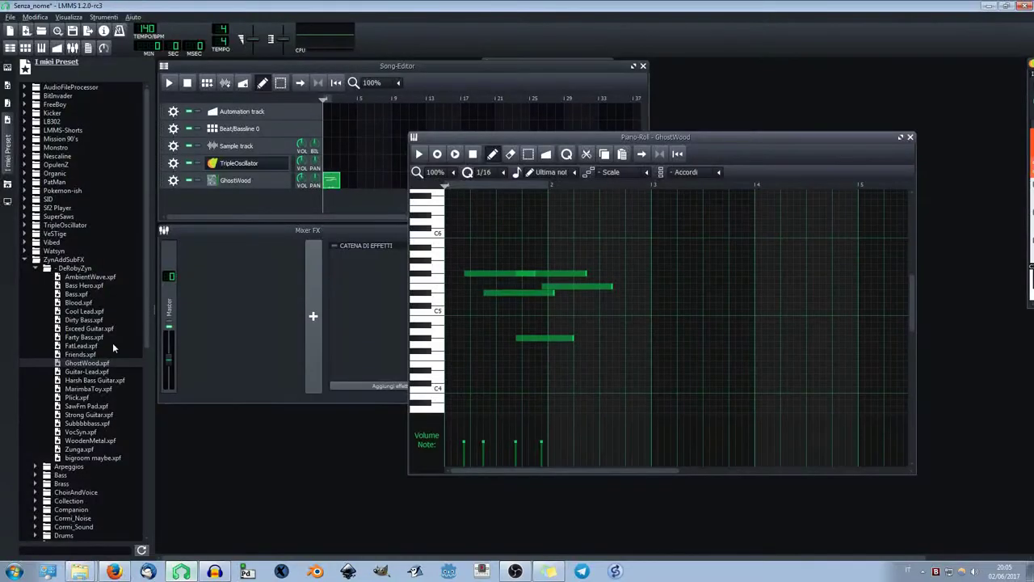
- Try the search field of the I miei Preset sidebar with random text, refresh the list, and empty the field with its clear function
left_click(89, 550)
type("ukule")
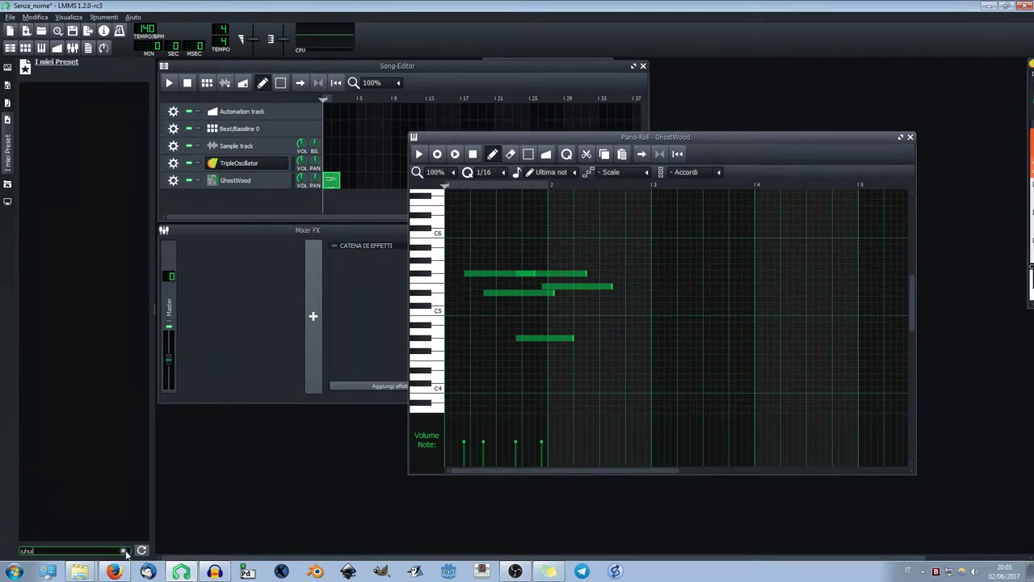
key("BackSpace")
left_click(123, 551)
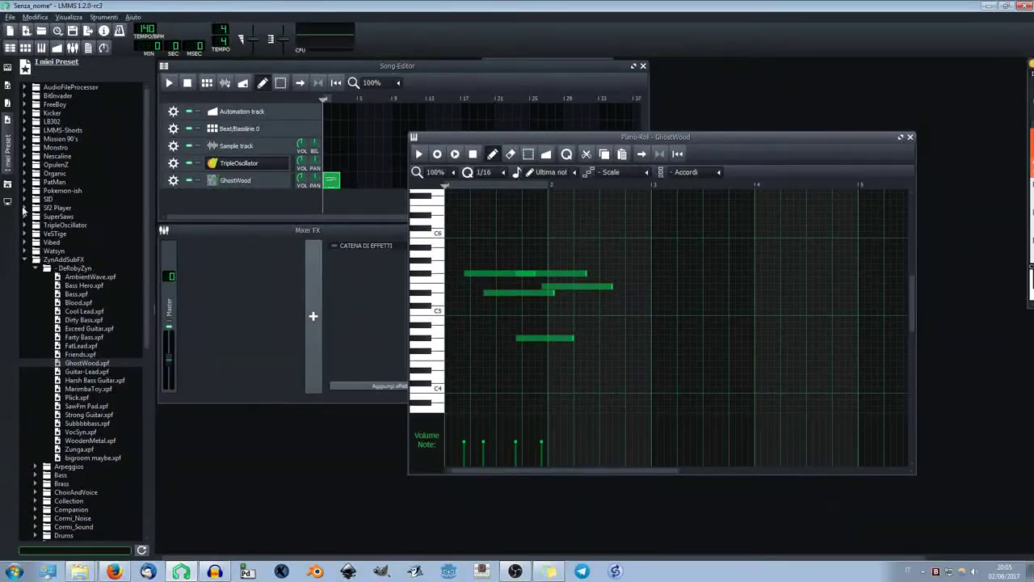
type("lug")
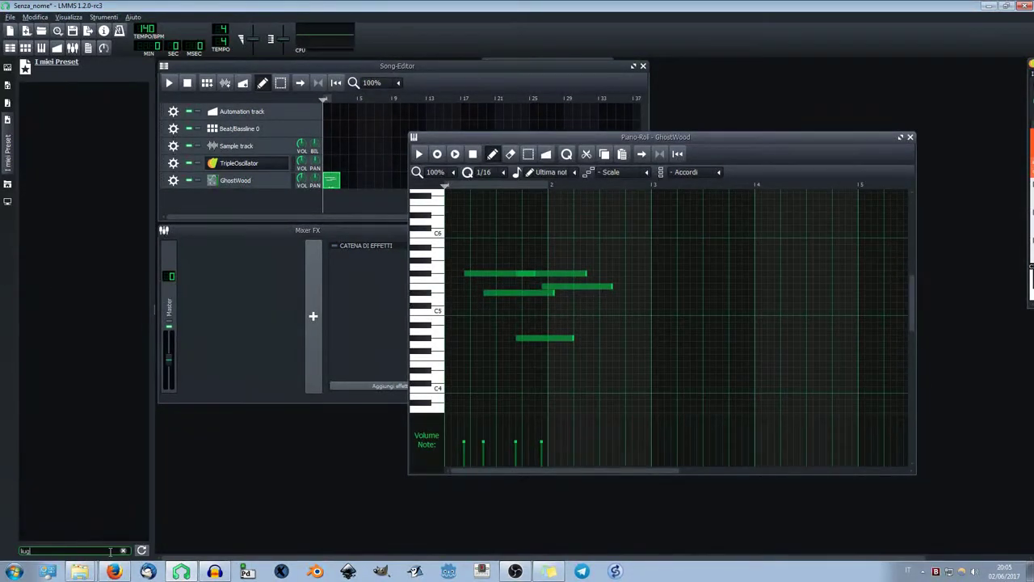
left_click(142, 551)
left_click(124, 551)
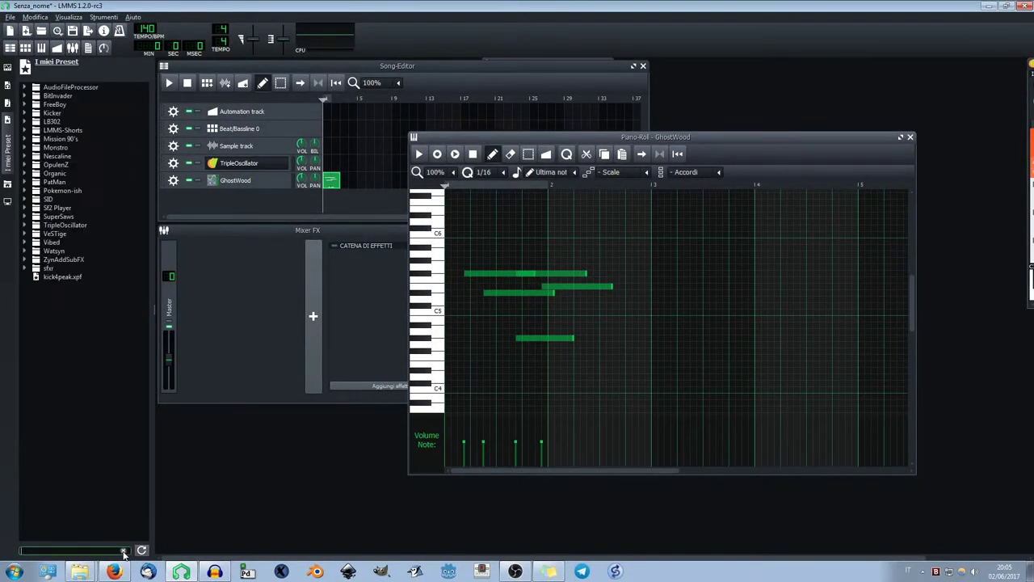
- Switch to the release notes in Firefox, view the screenshot of the new ReverbSC plugin, and close it
left_click(114, 571)
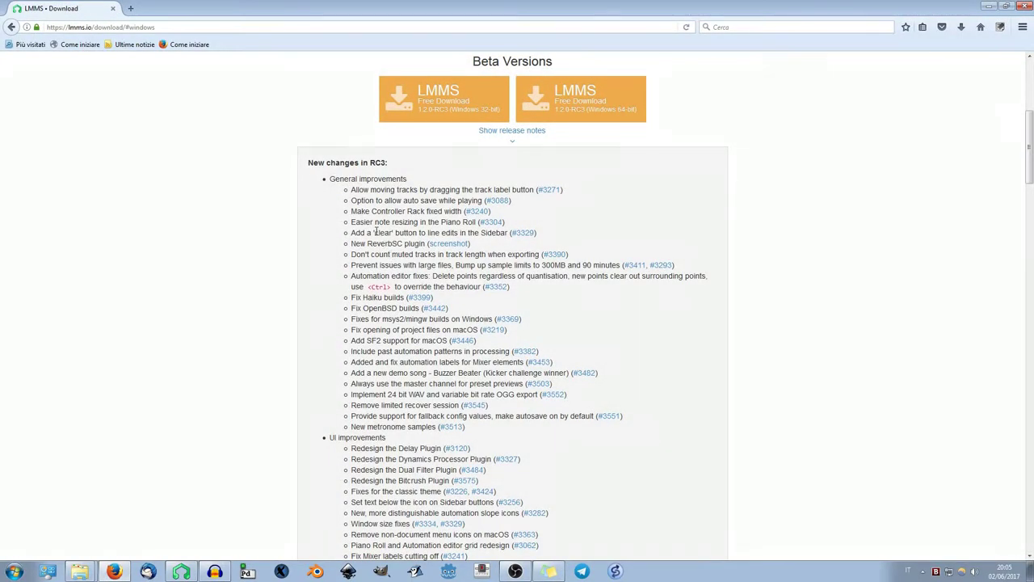
middle_click(447, 243)
left_click(161, 8)
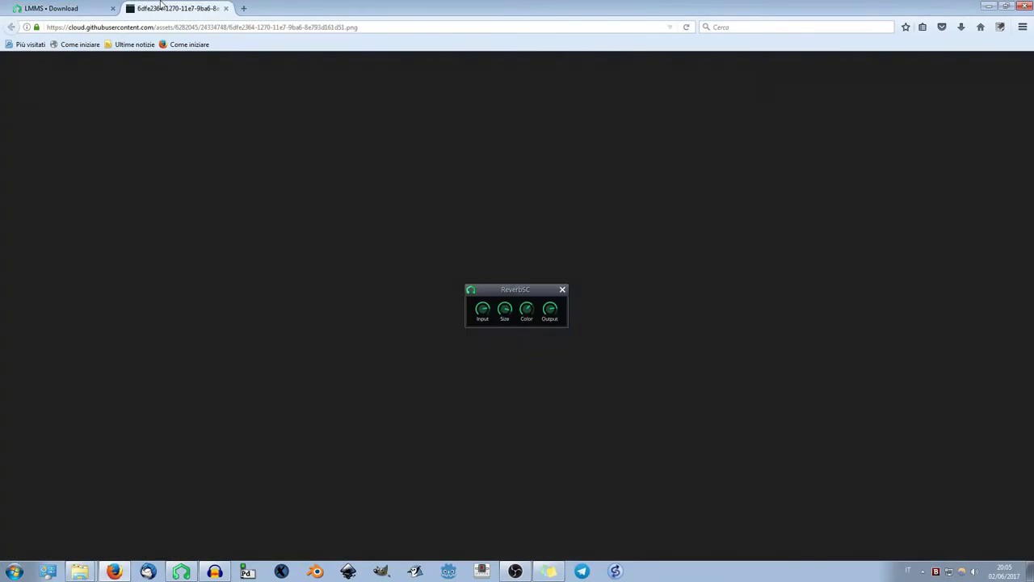
left_click(225, 8)
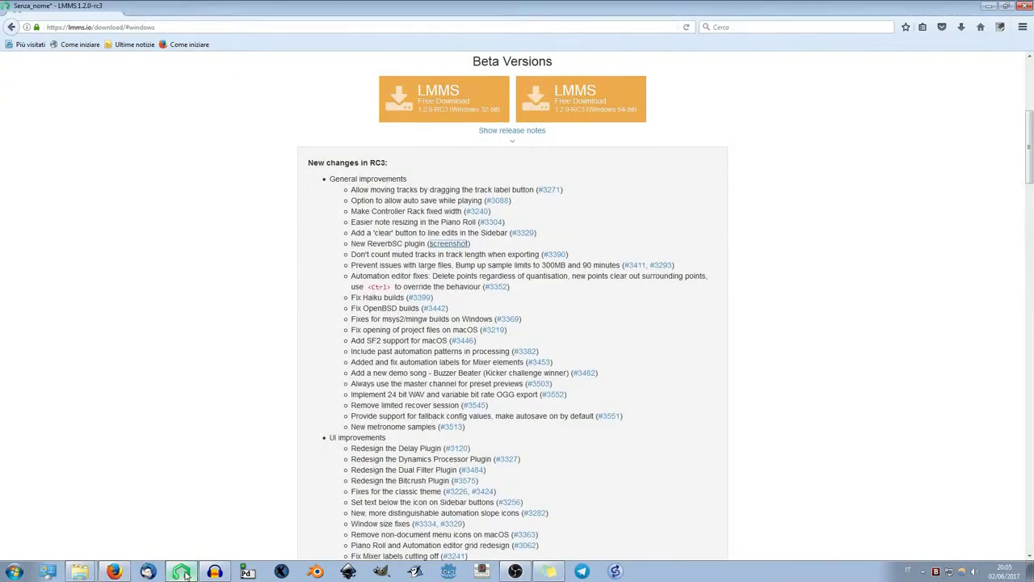
- Switch to LMMS, delete all remaining notes of the GhostWood clip, and close the Piano Roll
left_click(181, 572)
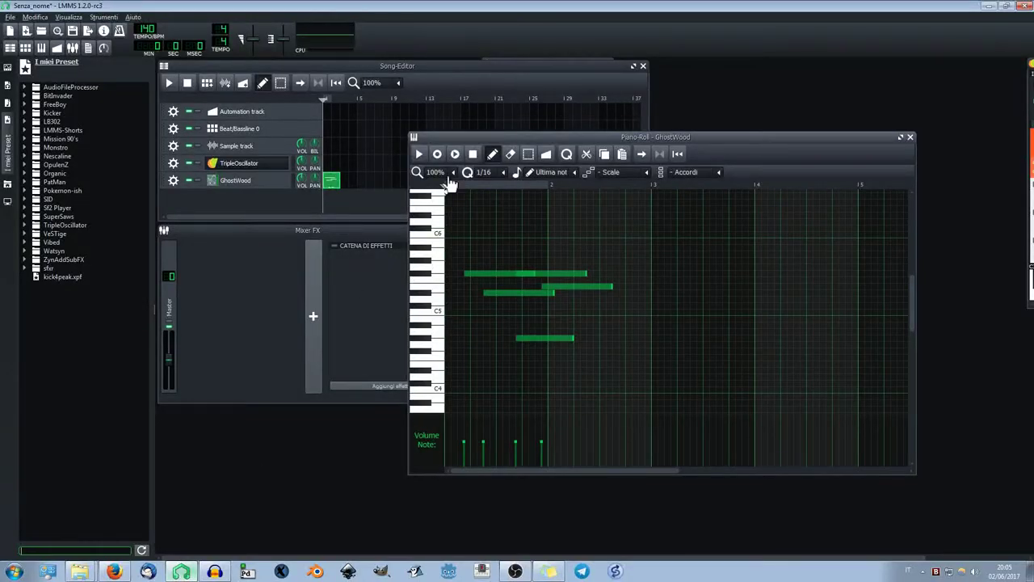
left_click(911, 138)
double_click(331, 180)
right_click(554, 286)
right_click(545, 337)
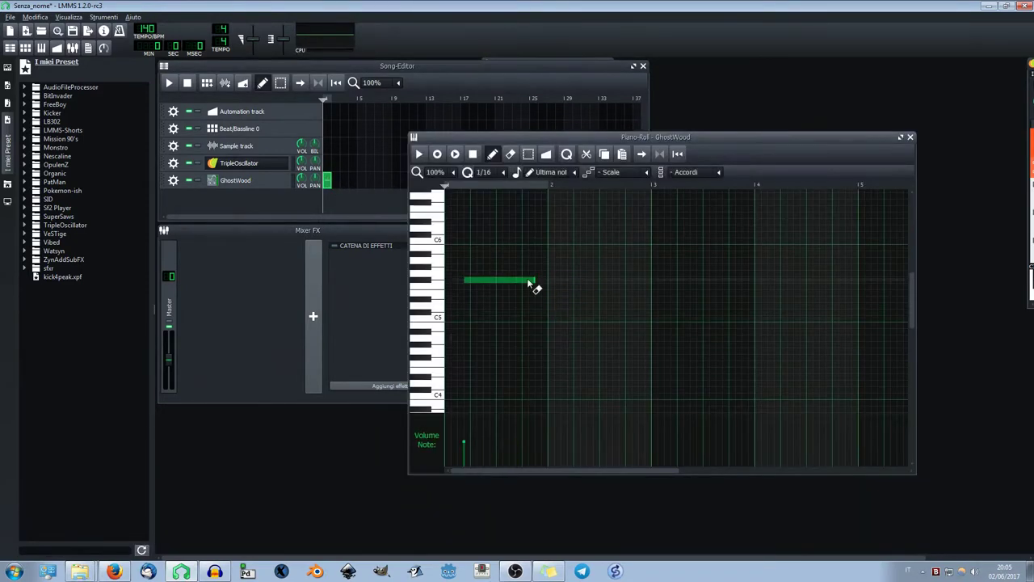
right_click(529, 280)
left_click(910, 136)
- Bring the TripleOscillator instrument window into view between the Mixer FX and the Controller Rack, and set OSC1's waveform to noise
left_click(246, 164)
left_click(247, 166)
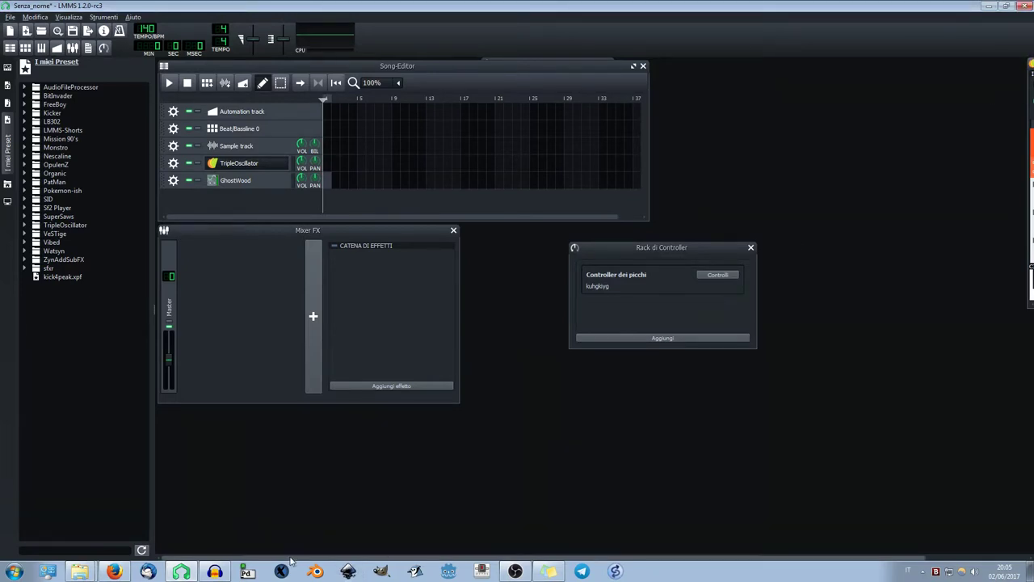
left_click_drag(298, 557, 449, 553)
left_click_drag(978, 61, 497, 208)
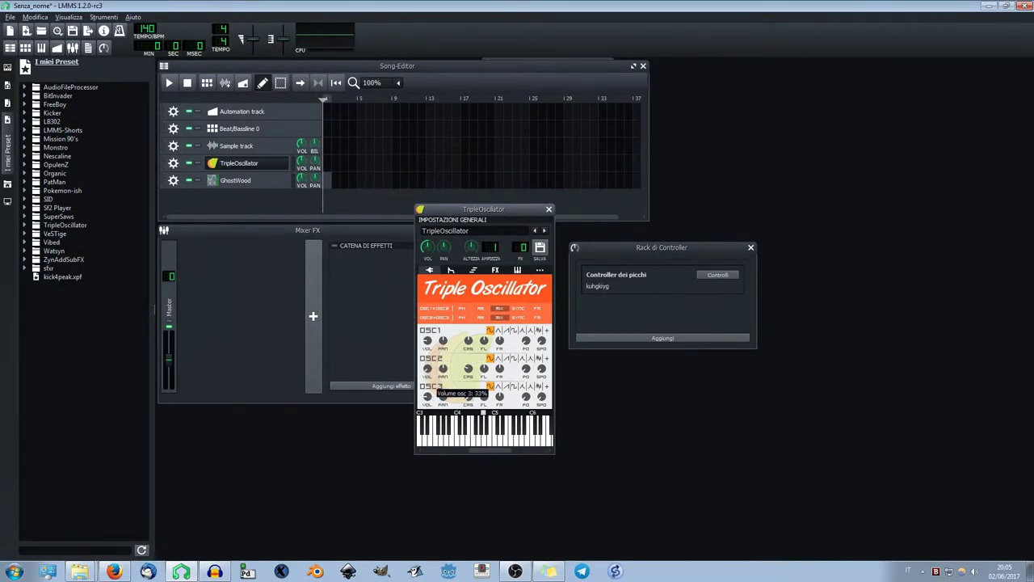
left_click(453, 271)
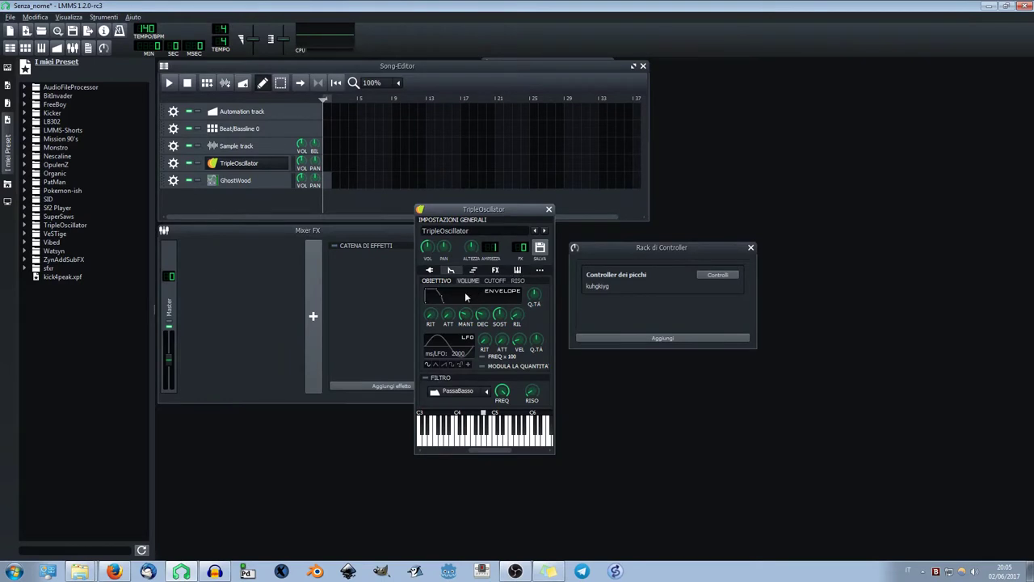
left_click(431, 270)
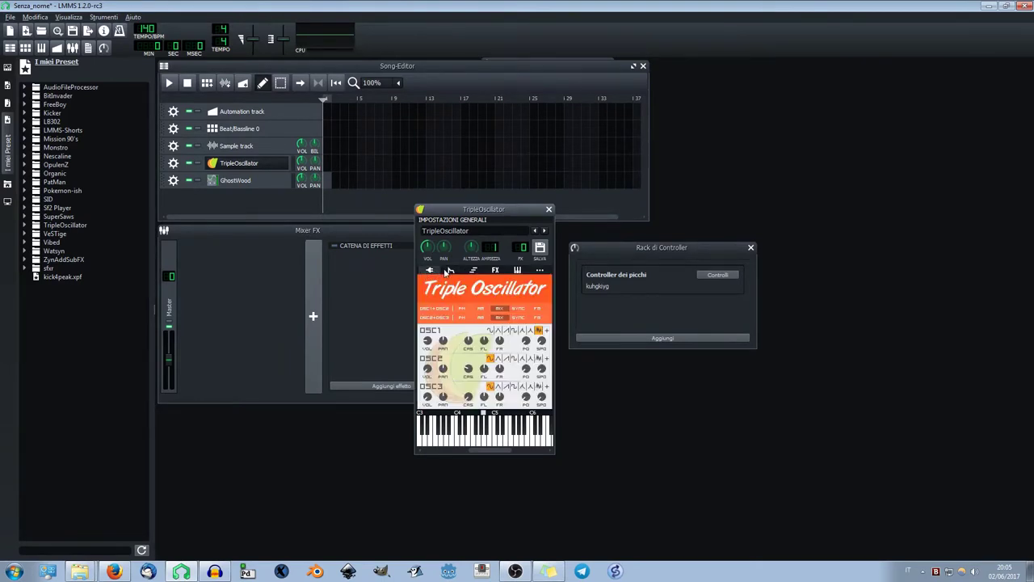
- Look through TripleOscillator's envelope, chord and arpeggio, effects, MIDI and miscellaneous settings
left_click(450, 271)
left_click(473, 270)
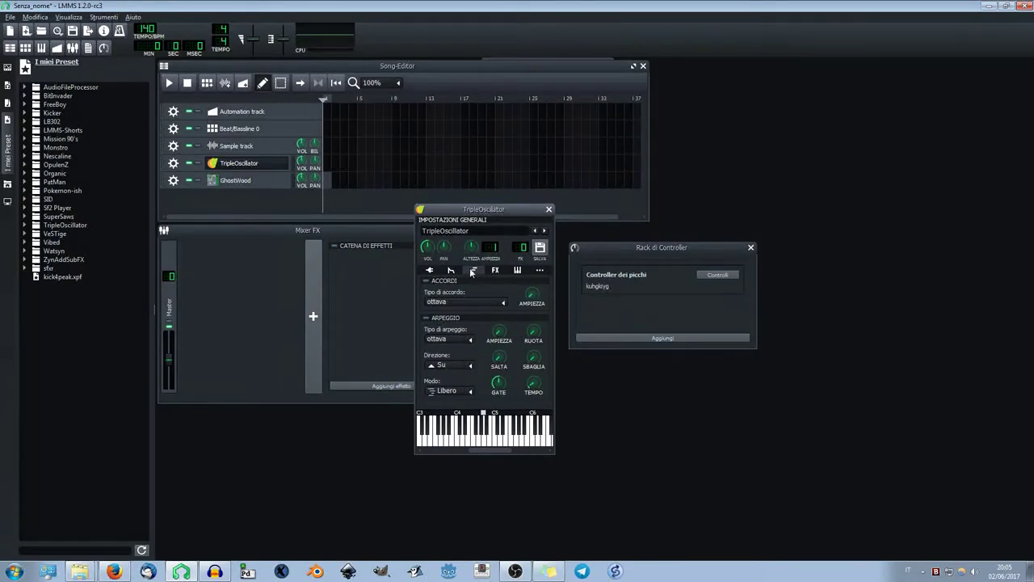
left_click(495, 271)
left_click(525, 272)
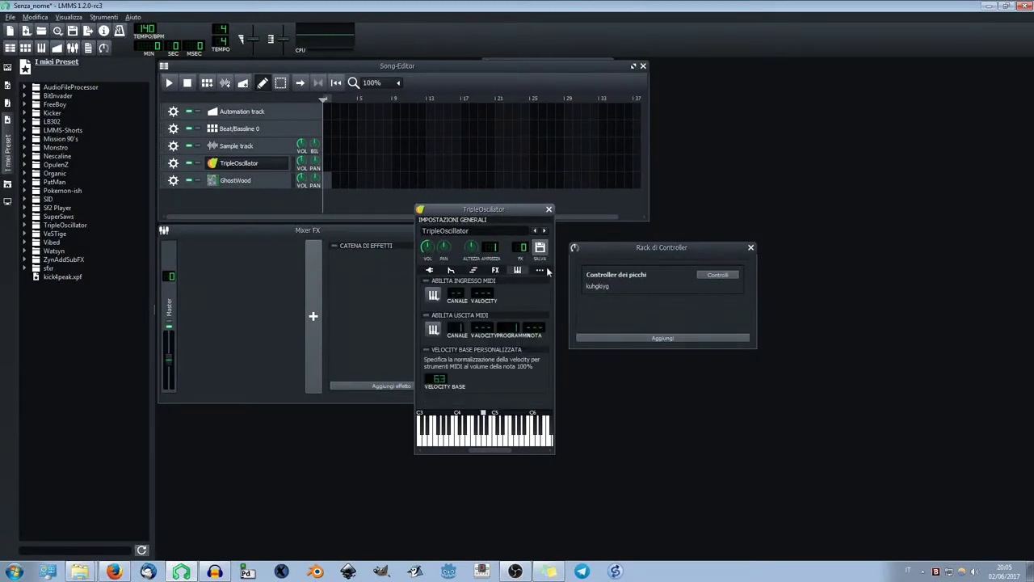
left_click(540, 271)
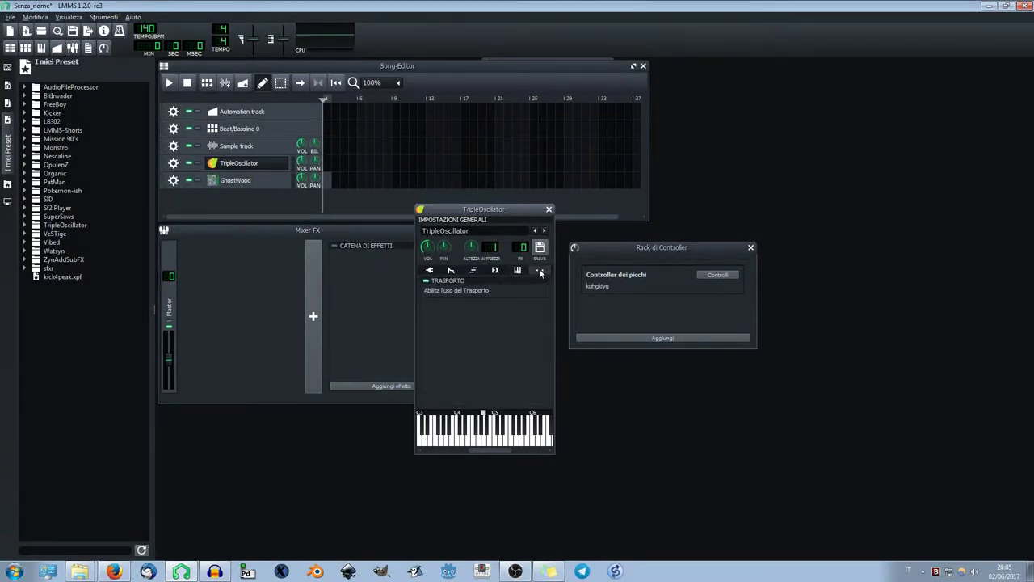
- Give TripleOscillator a short decaying volume envelope, enable its filter with a PassaBanda type, and play a test note
left_click(452, 271)
left_click_drag(504, 316, 487, 331)
scroll(485, 317, "down", 5)
scroll(442, 391, "down", 2)
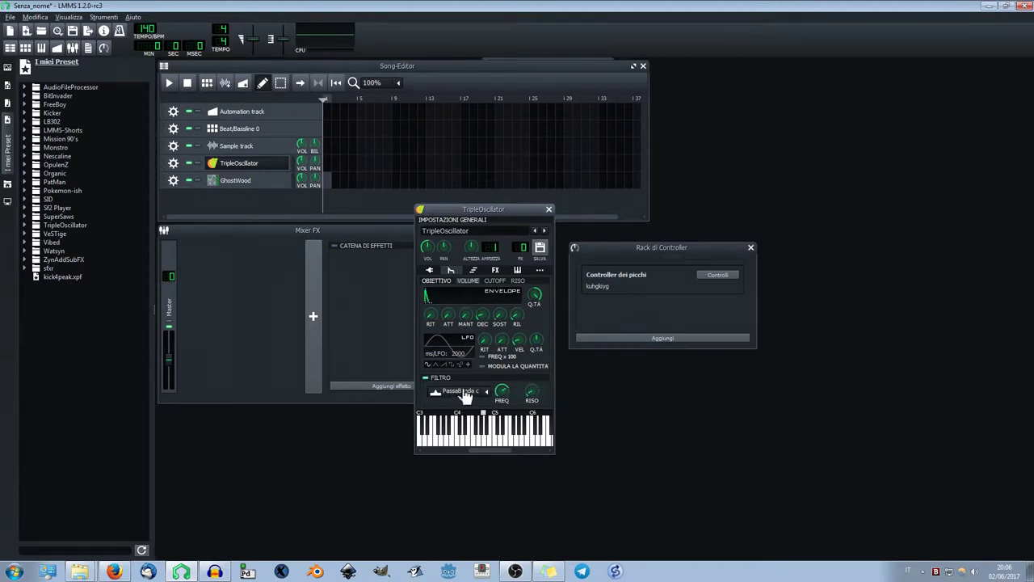
left_click(473, 440)
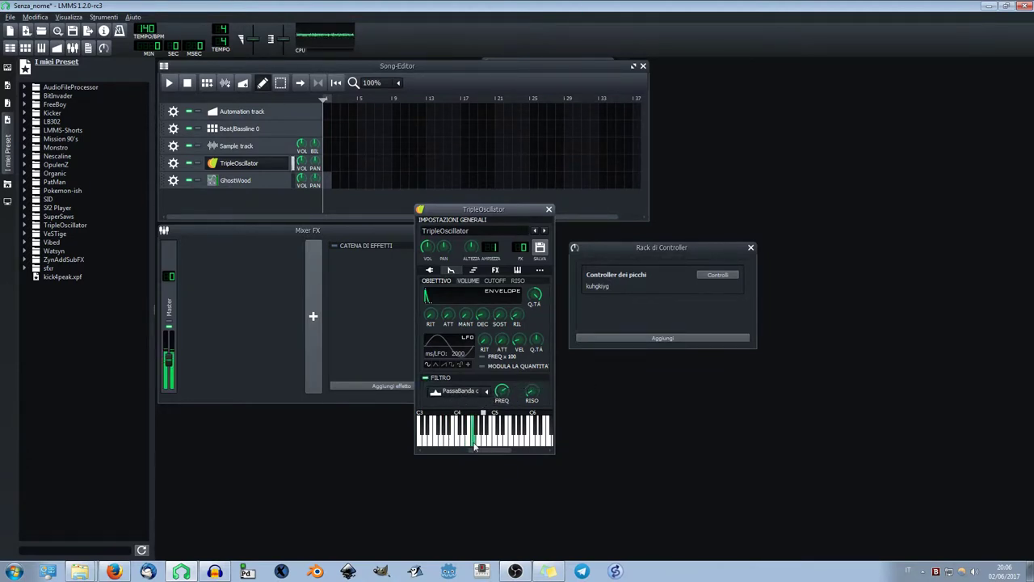
- Add the ReverbSC effect to TripleOscillator's effect chain and place its control window beneath the instrument window
left_click(495, 270)
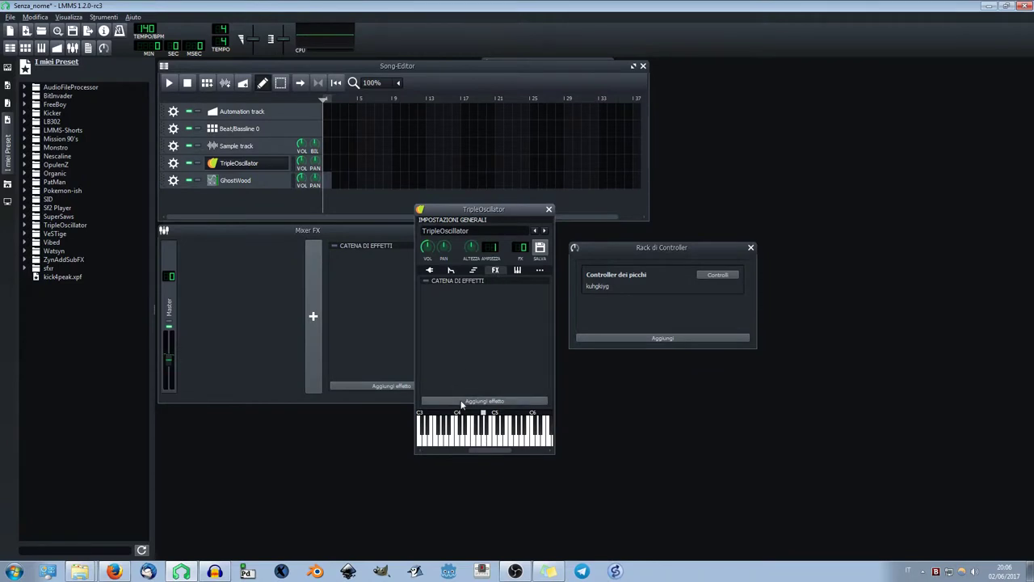
left_click(462, 402)
type("rev")
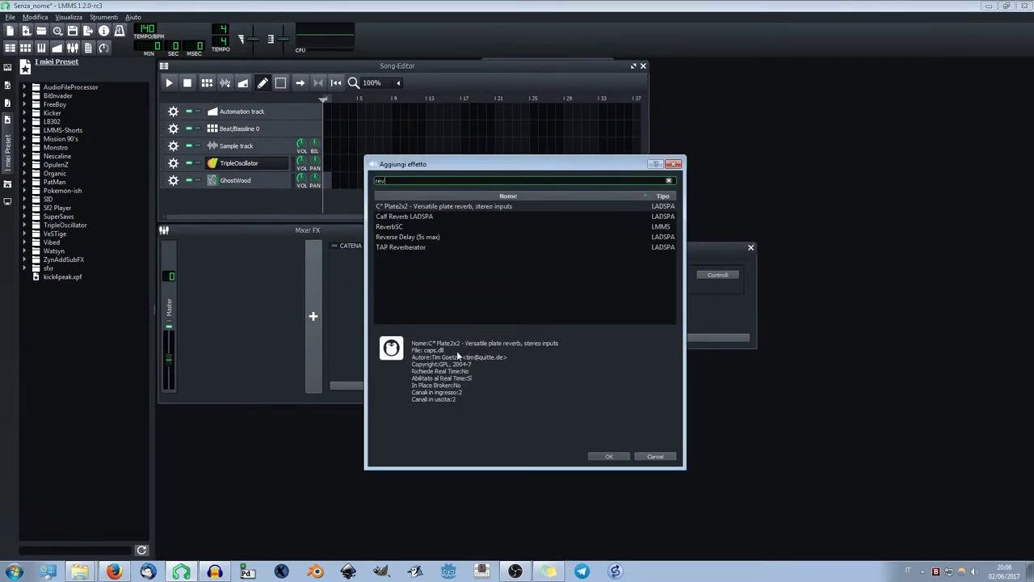
left_click(396, 227)
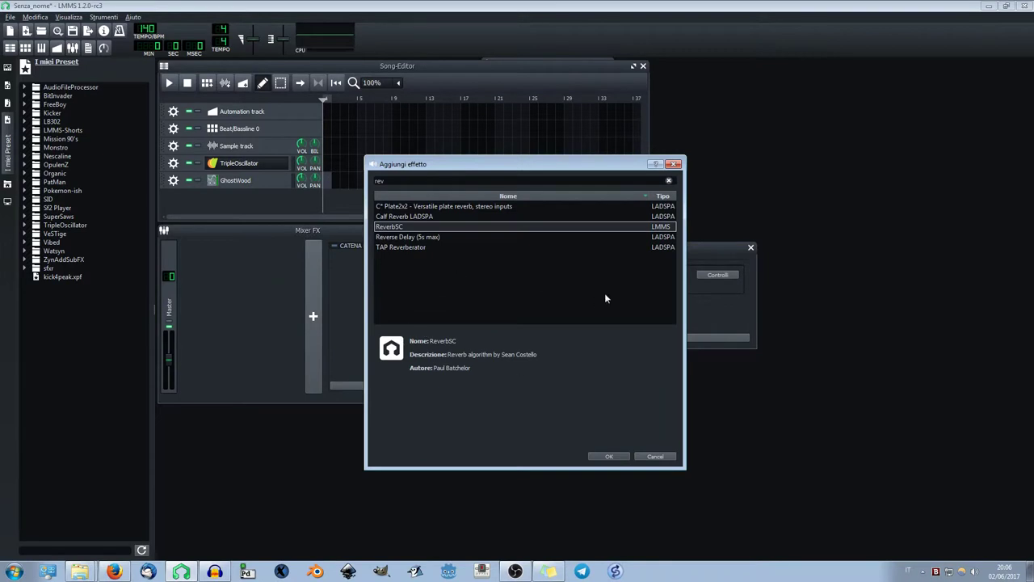
left_click(609, 456)
left_click_drag(709, 66, 502, 478)
- Play test notes through ReverbSC, move its window beneath the Controller Rack, and compare low and high Size settings
left_click(485, 442)
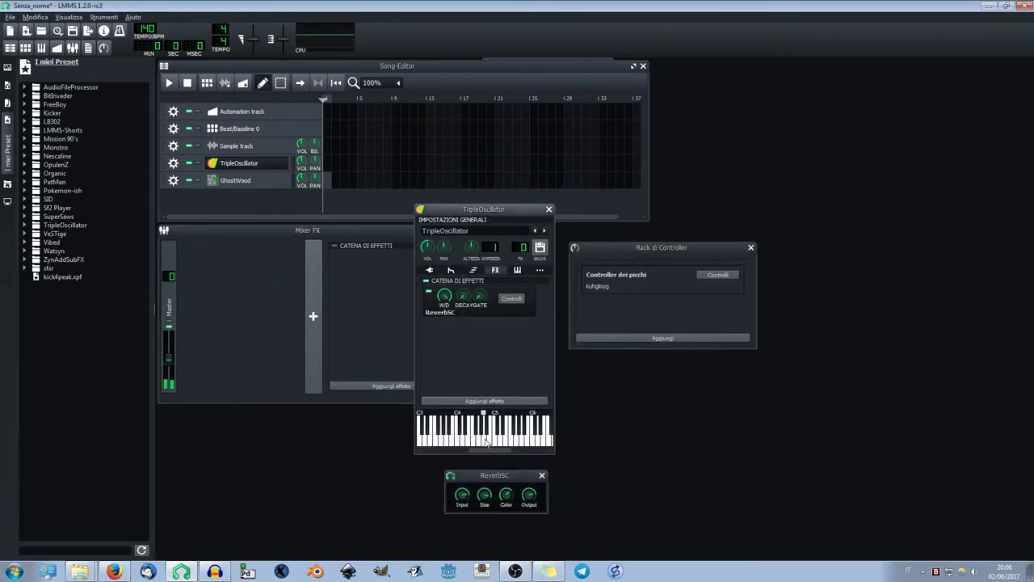
left_click(486, 436)
left_click(448, 436)
left_click_drag(494, 476, 656, 408)
left_click(496, 449)
left_click(468, 443)
mouse_move(485, 442)
left_mouse_down()
mouse_move(475, 442)
mouse_move(500, 441)
left_mouse_up()
left_click(534, 443)
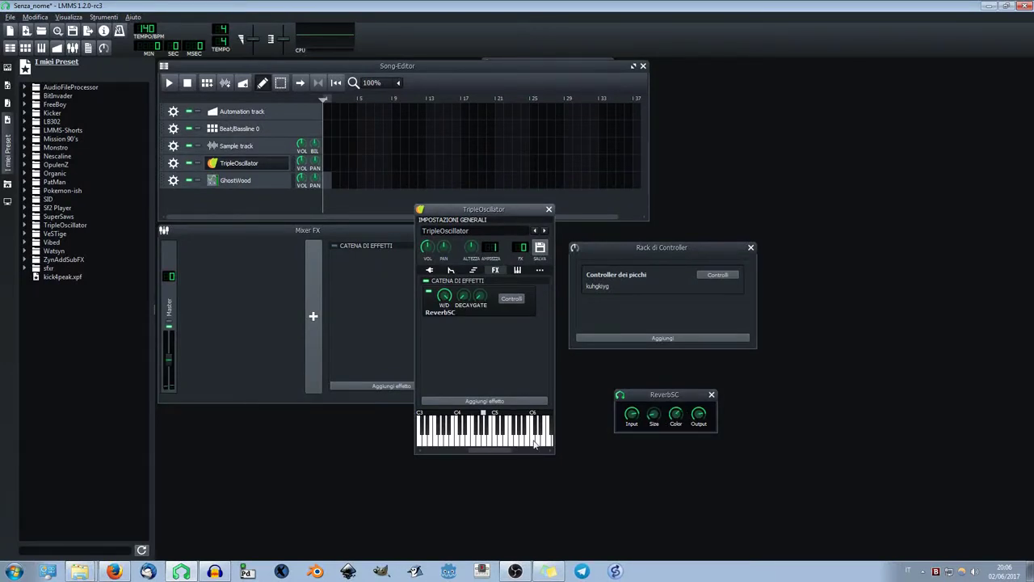
left_click_drag(651, 417, 656, 367)
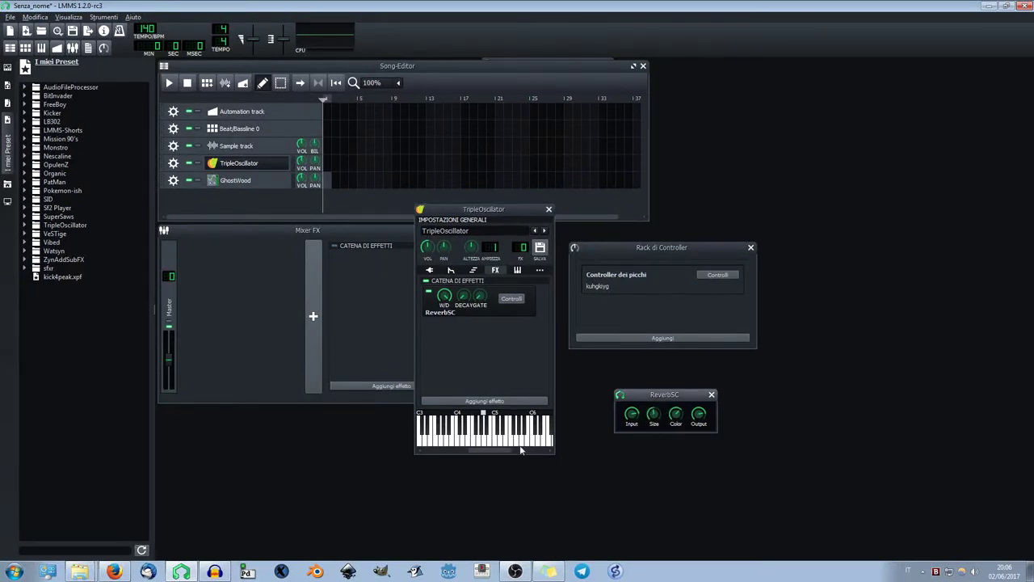
left_click(469, 442)
- Add the native LMMS Equalizer to TripleOscillator's effect chain and move its window next to the Song-Editor
left_click(499, 400)
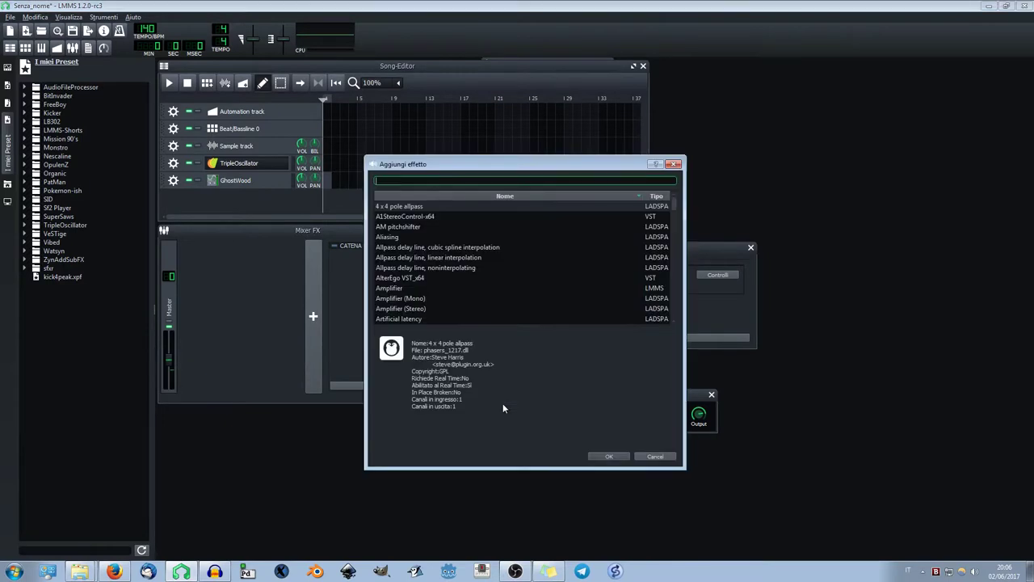
type("eq")
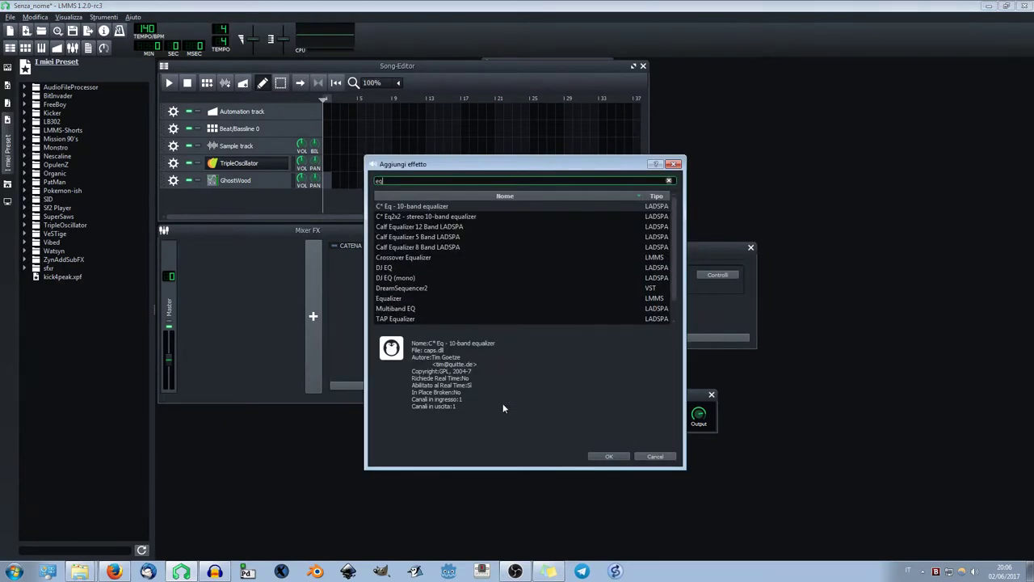
double_click(397, 299)
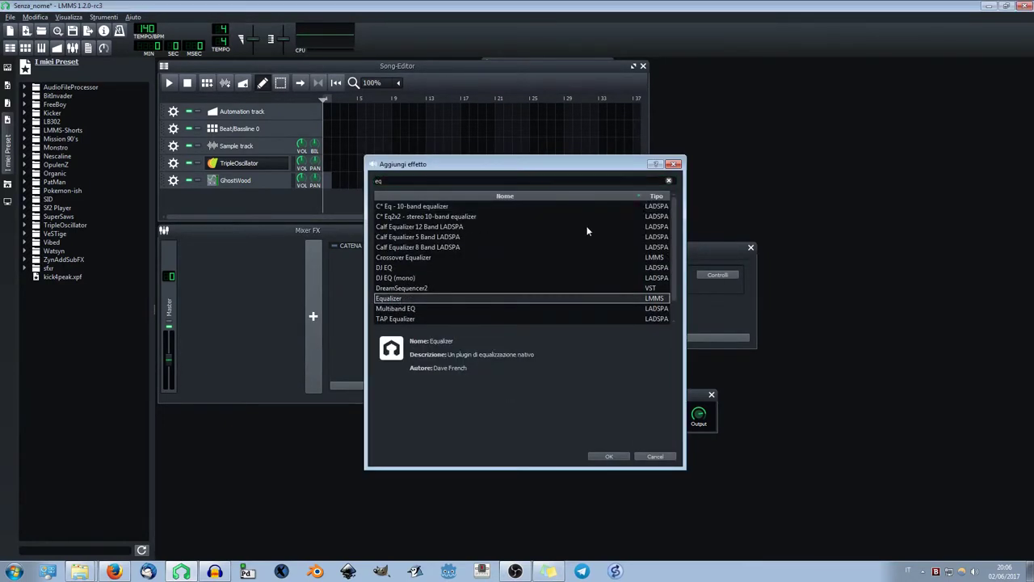
left_click_drag(872, 64, 700, 69)
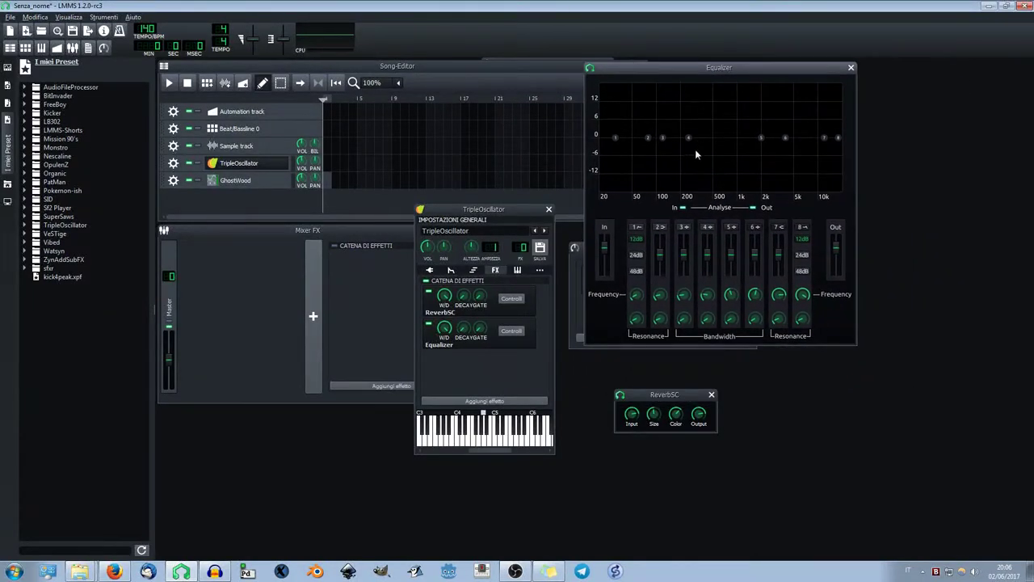
- Raise ReverbSC's Size and play test notes on TripleOscillator while watching the Equalizer's spectrum
left_click(514, 443)
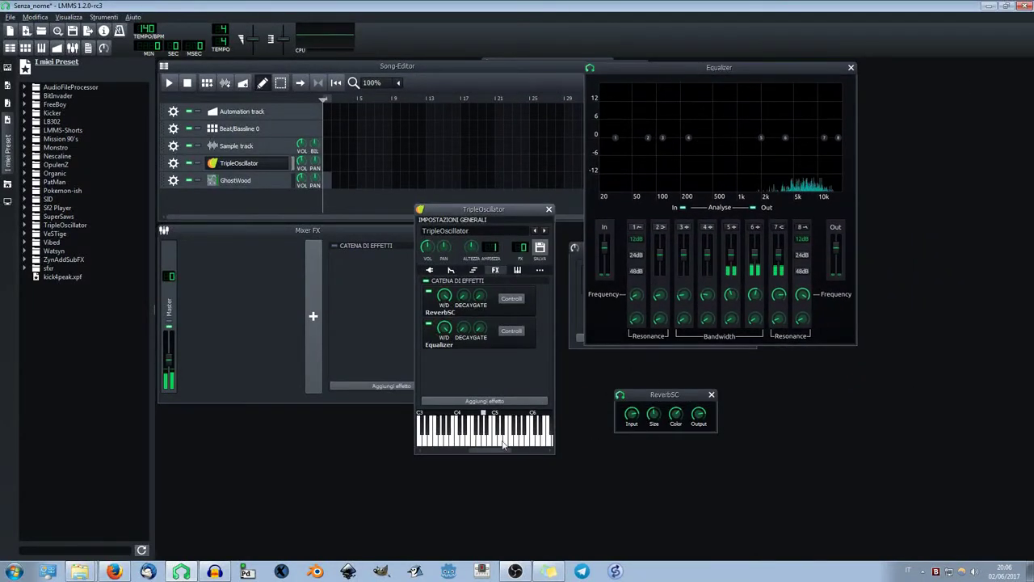
left_click(515, 443)
left_click_drag(655, 416, 656, 401)
left_click(523, 438)
left_click(475, 436)
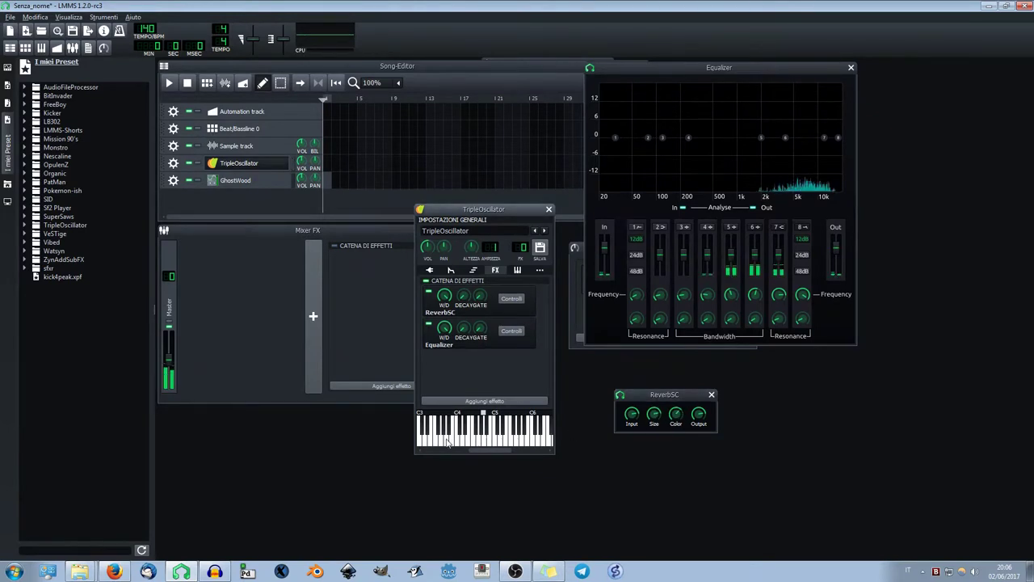
- Turn off TripleOscillator's filter and play test notes while varying ReverbSC's Color between low and high settings
left_click(451, 270)
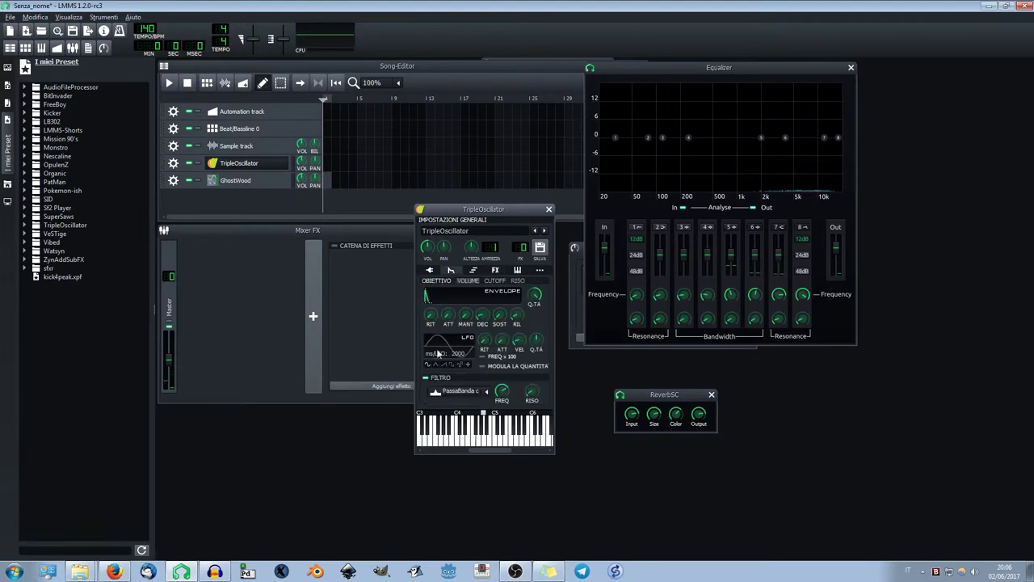
left_click(495, 270)
left_click(478, 430)
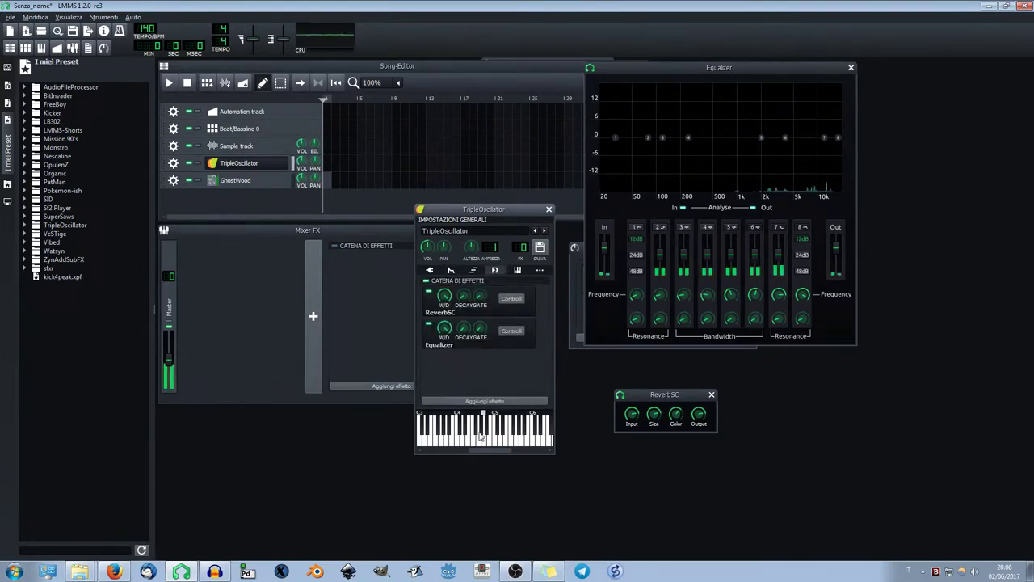
left_click(688, 421)
left_click(510, 443)
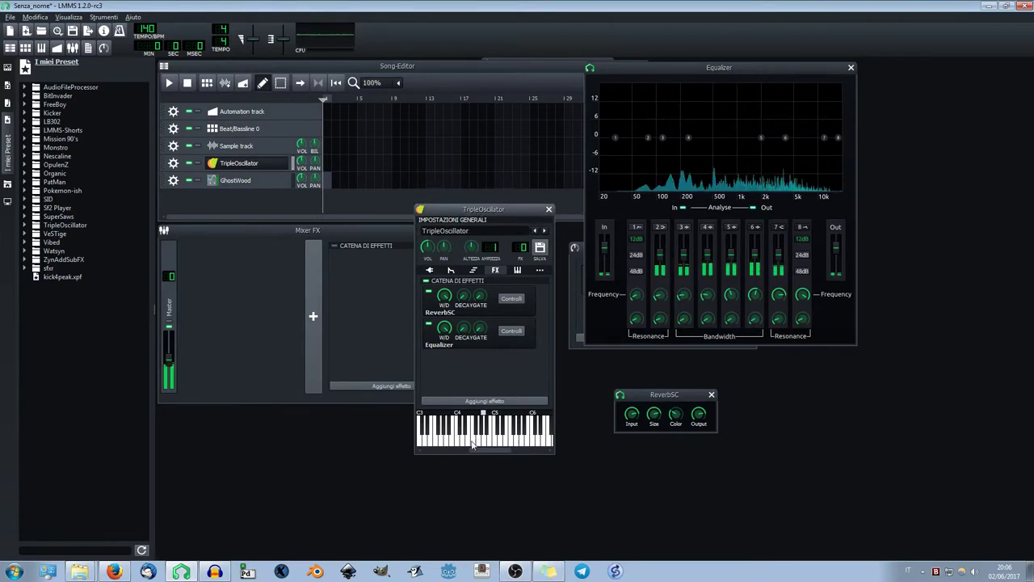
left_click(683, 423)
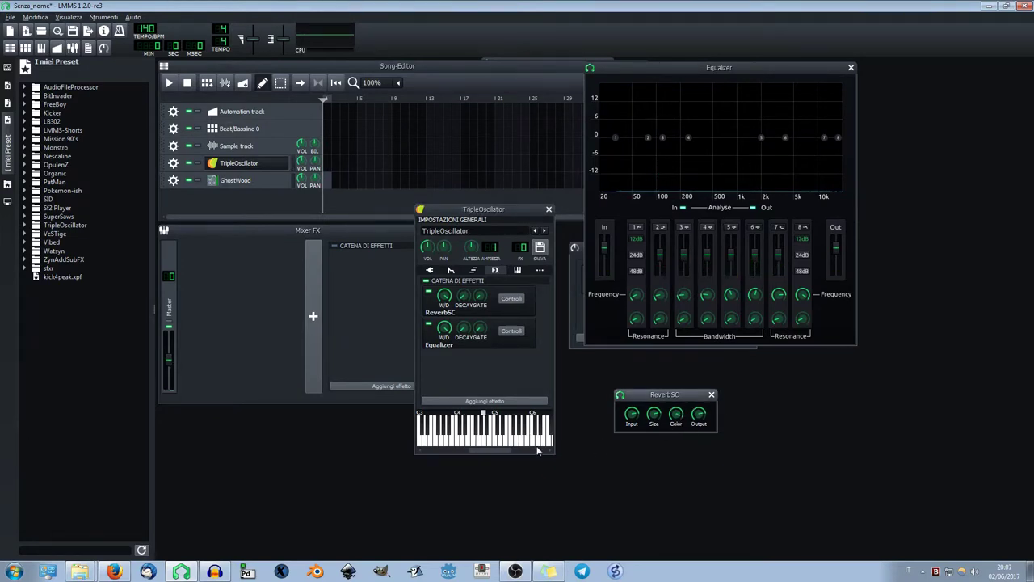
left_click(481, 443)
left_click(685, 421)
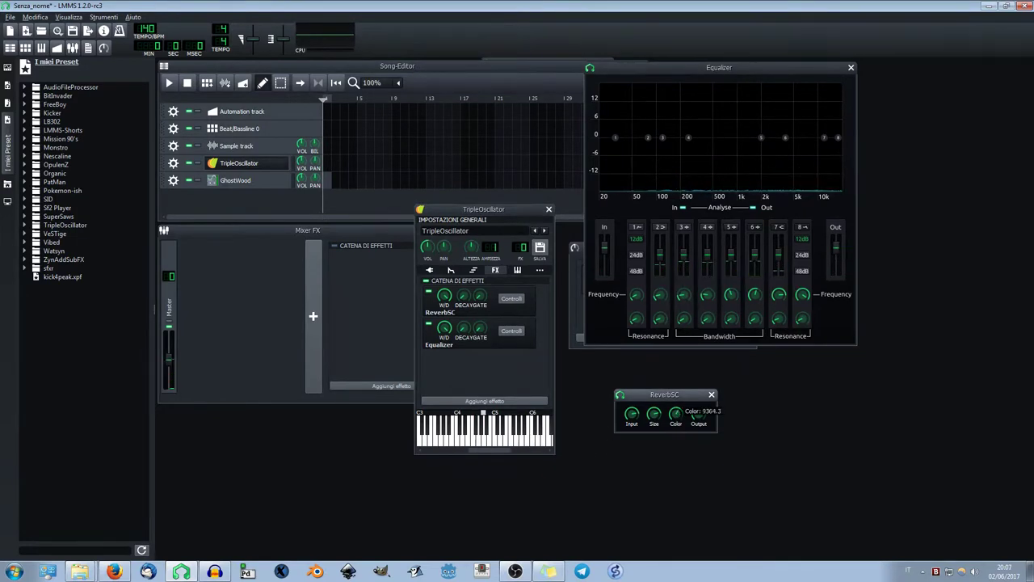
left_click(521, 437)
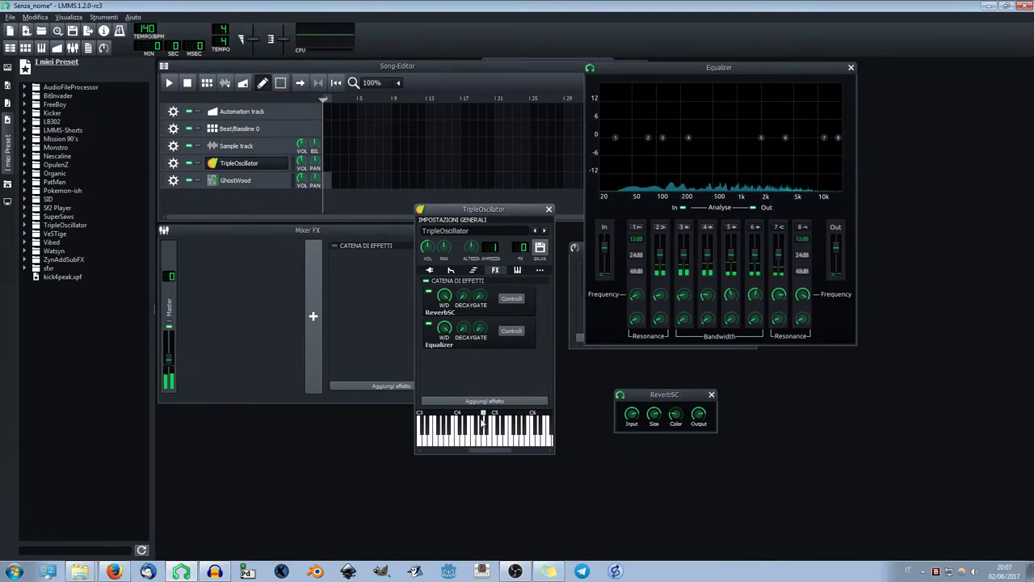
- Turn TripleOscillator's filter back on, play a test note, and return to its effect chain
left_click(451, 270)
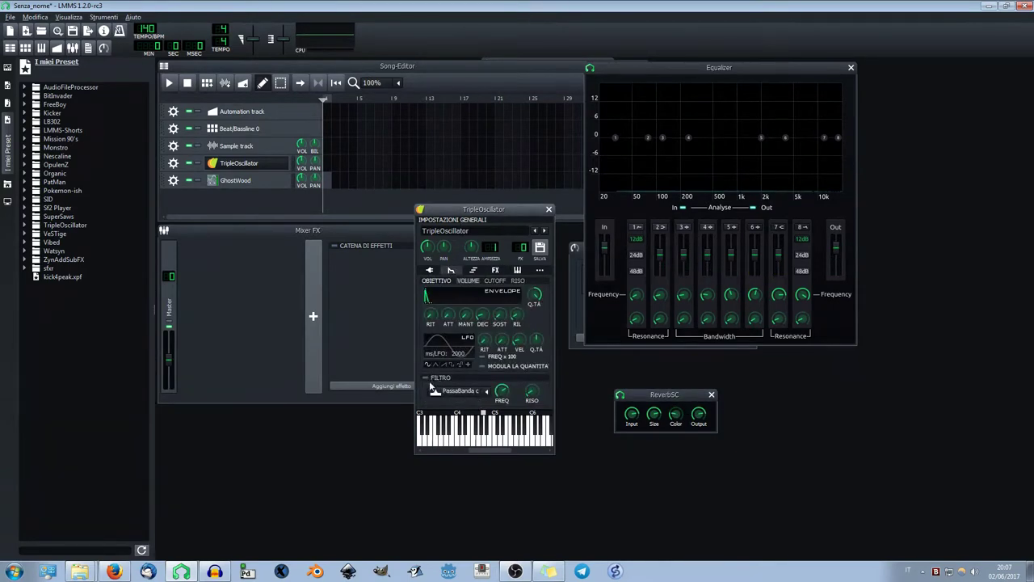
left_click(486, 445)
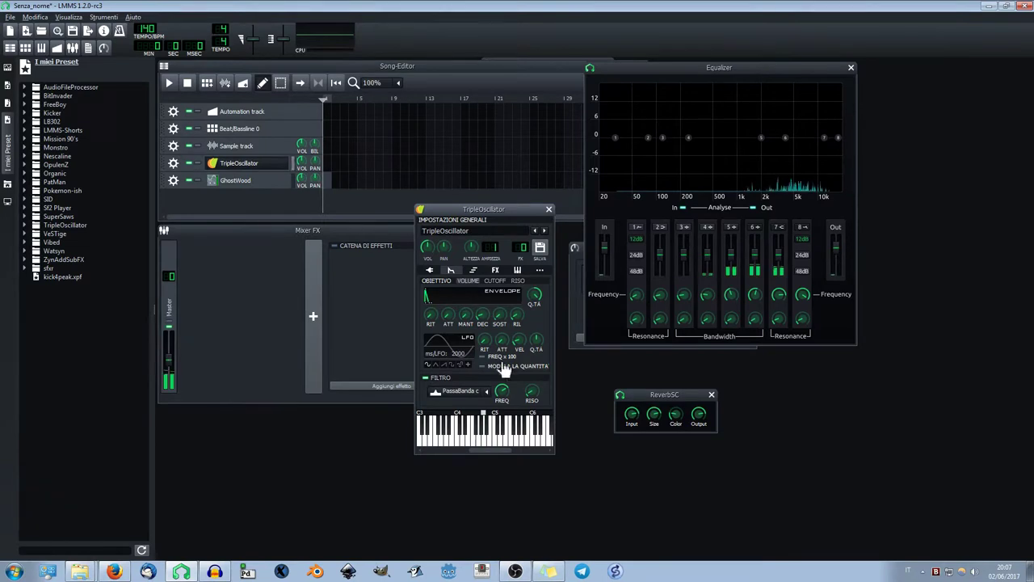
left_click(495, 270)
- Compare high and low ReverbSC Color settings with test notes, ending with Color at about 8710
left_click_drag(678, 414, 678, 367)
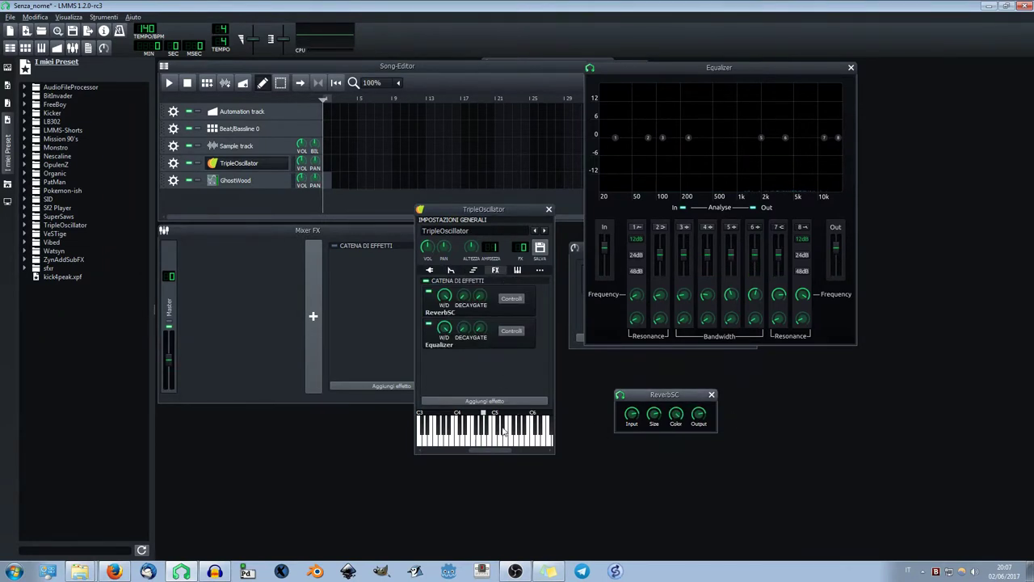
left_click(490, 441)
left_click(676, 414)
left_click_drag(676, 414, 666, 426)
left_click(485, 440)
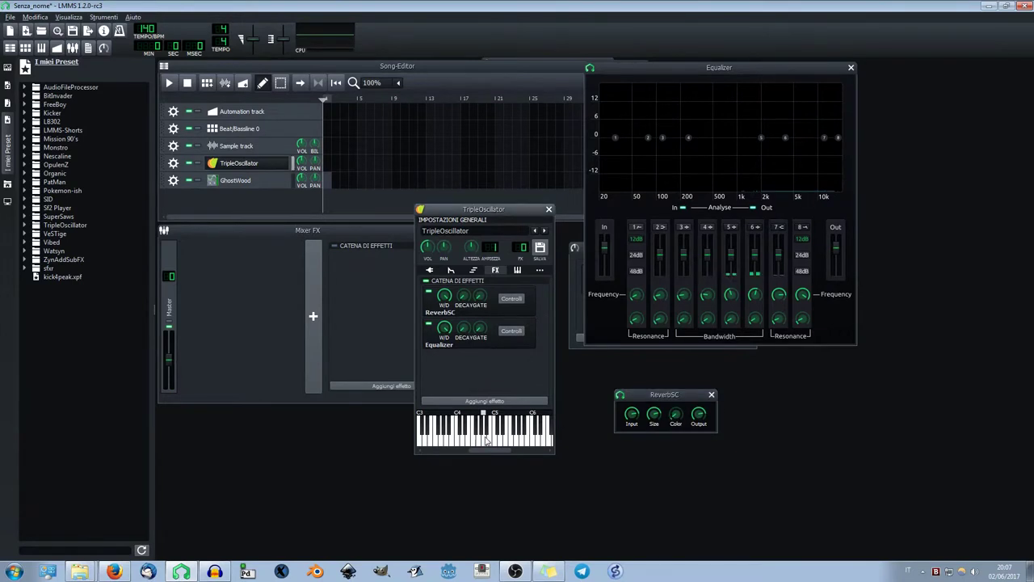
left_click(475, 440)
left_click(677, 415)
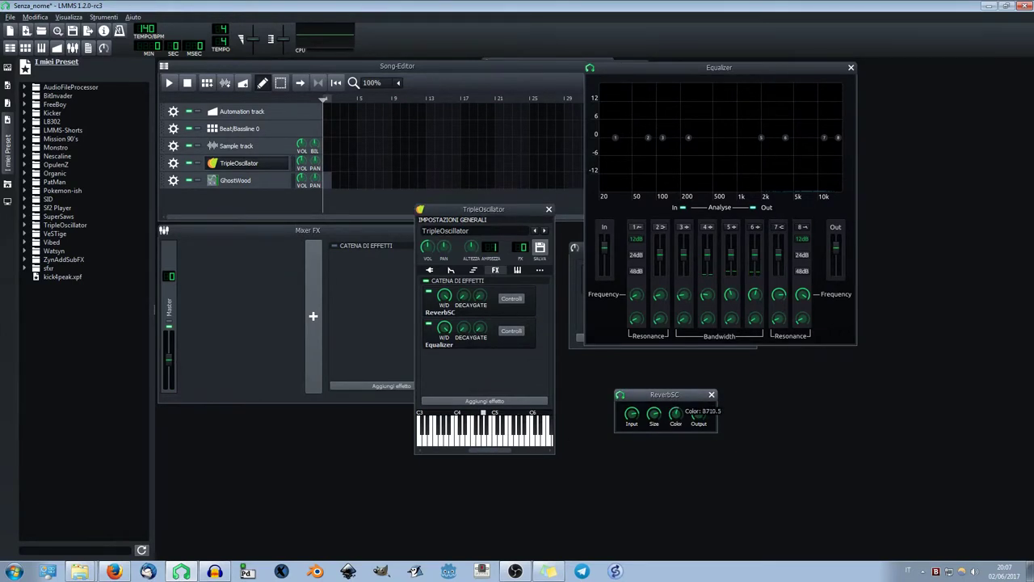
left_click(502, 440)
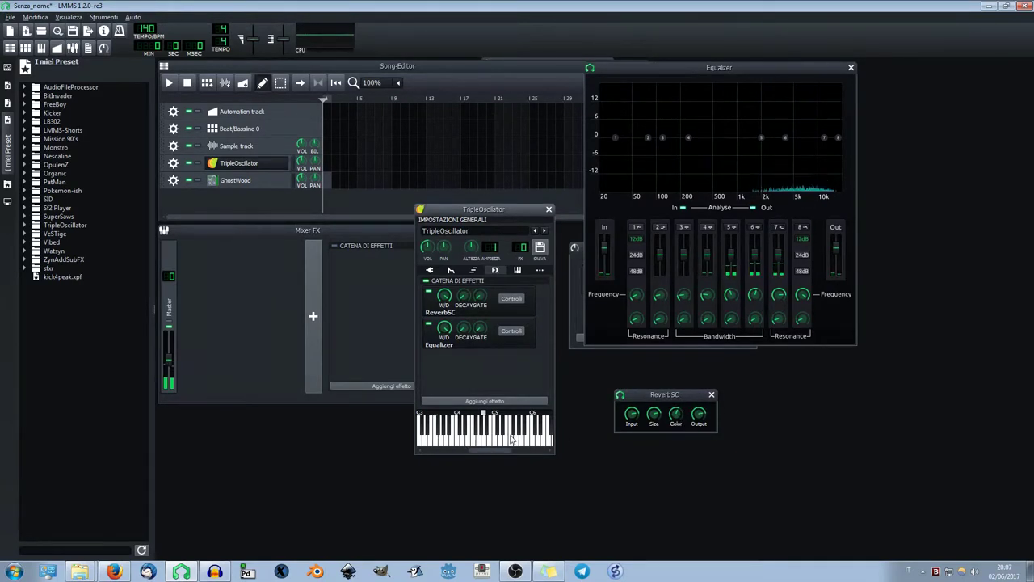
- Raise ReverbSC's Output level and play high and low test notes on TripleOscillator through the reverb
left_click_drag(636, 416, 636, 426)
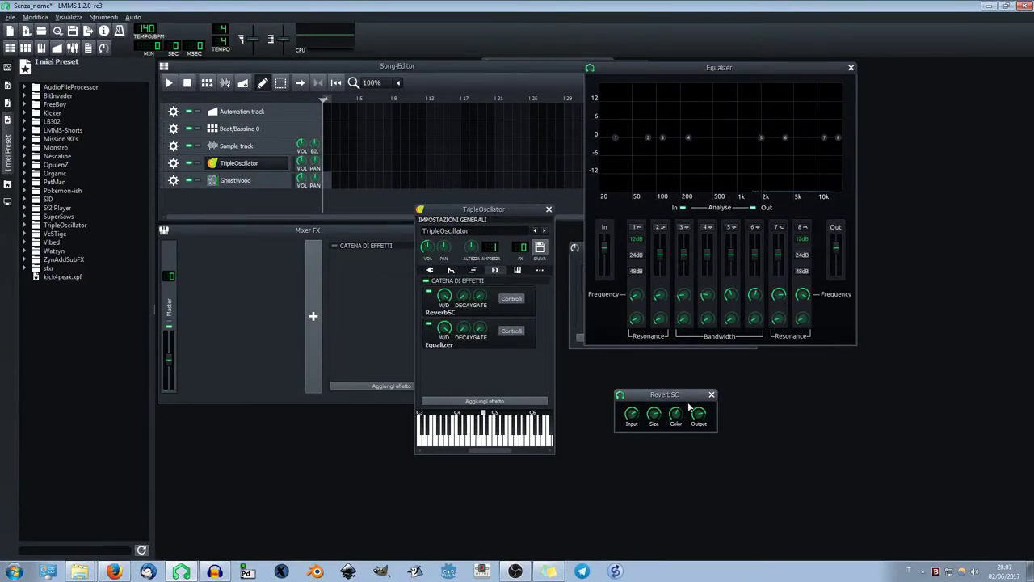
left_click(481, 438)
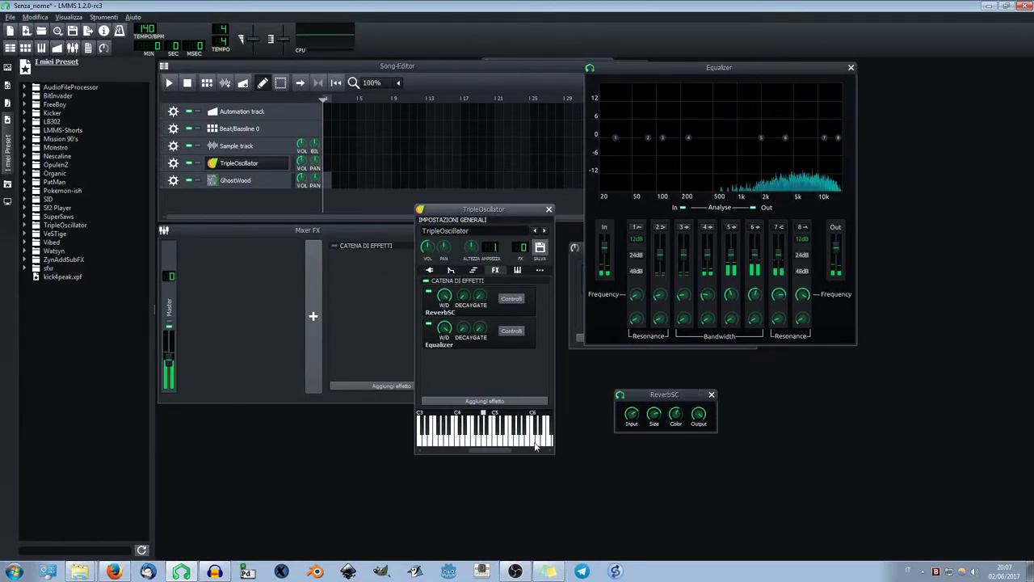
left_click(655, 415)
left_click(531, 441)
left_click(469, 436)
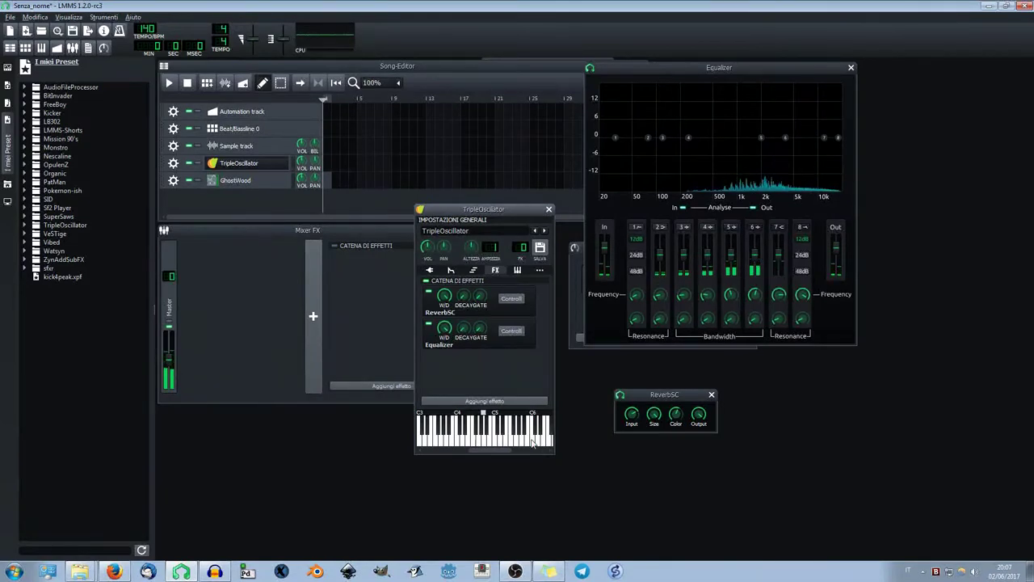
left_click(455, 441)
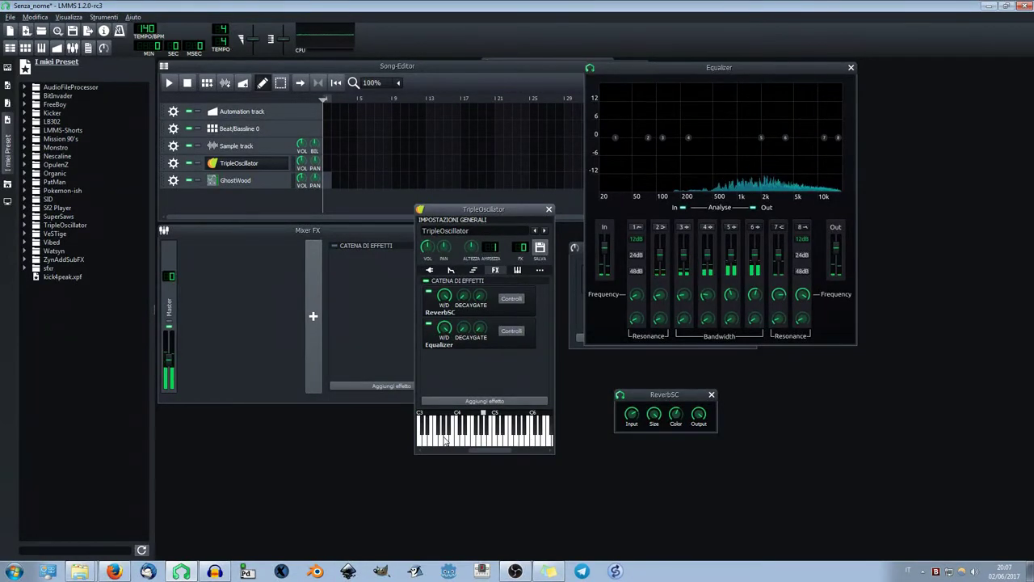
- Add the native LMMS Spectrum Analyzer to TripleOscillator's effect chain and place its window below the Equalizer
left_click(476, 399)
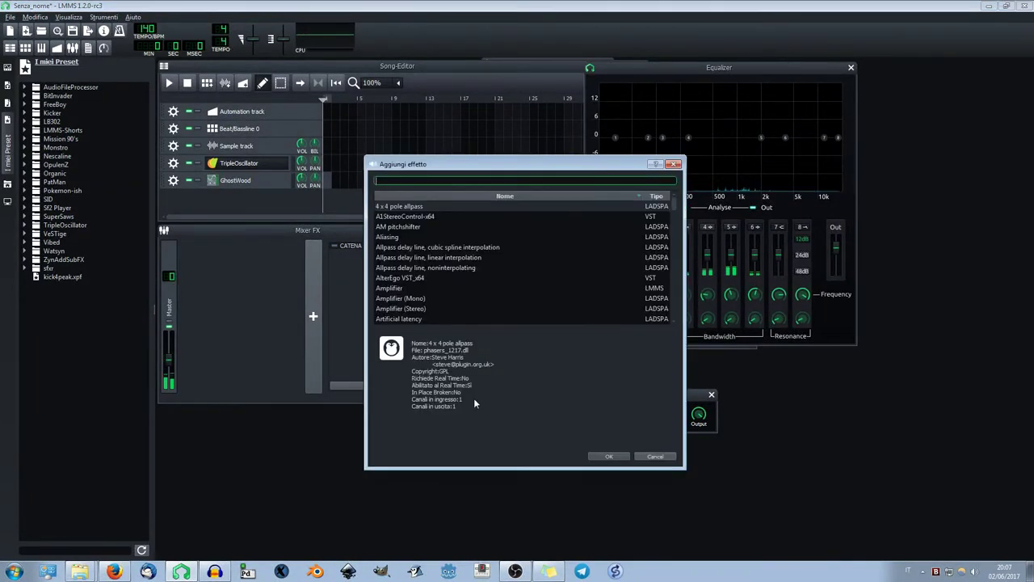
type("sp")
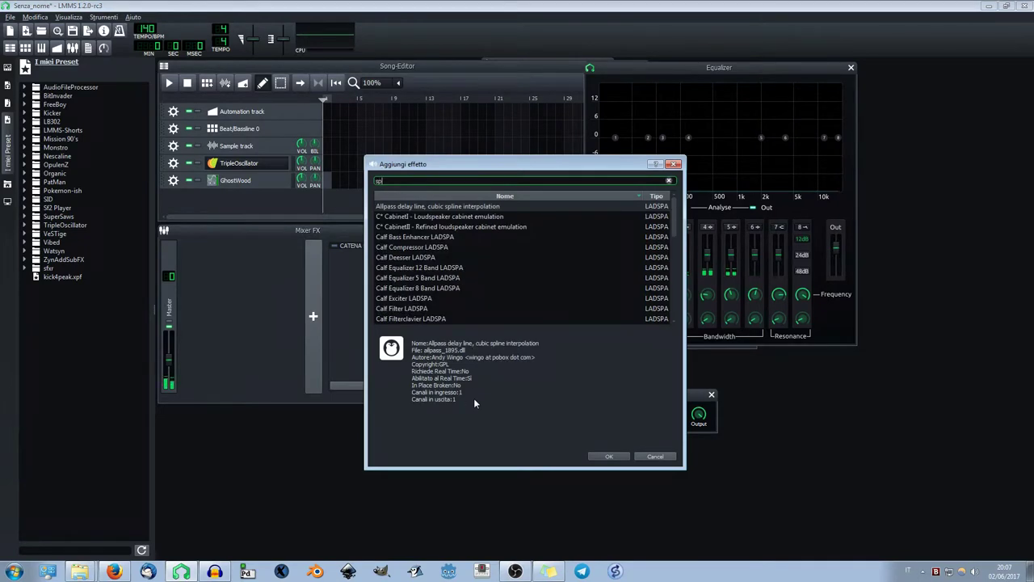
type("ect")
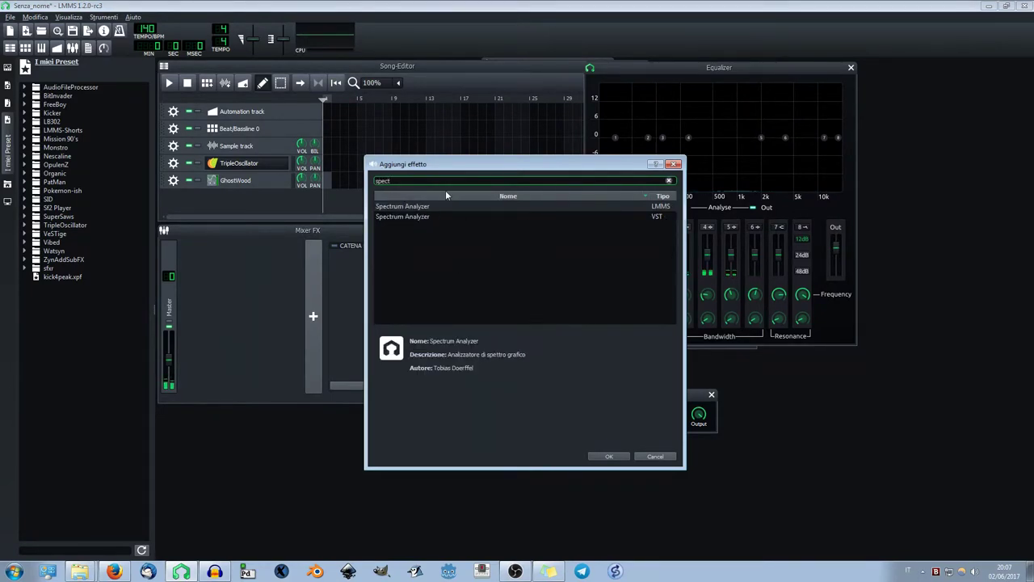
double_click(420, 208)
left_click_drag(932, 63, 801, 350)
- Play test notes across TripleOscillator's range and compare the Equalizer and Spectrum Analyzer displays
left_click(505, 440)
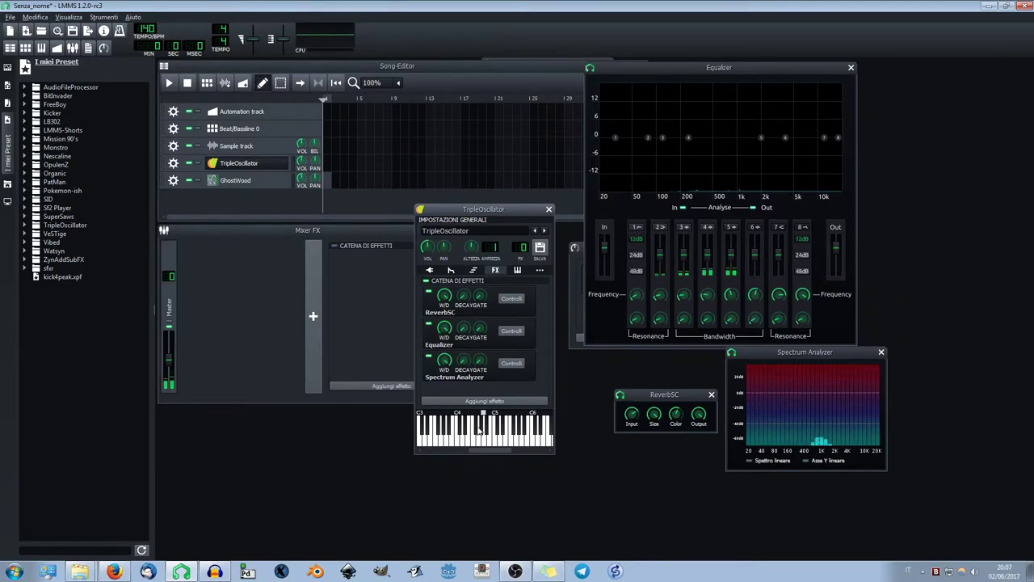
key("q")
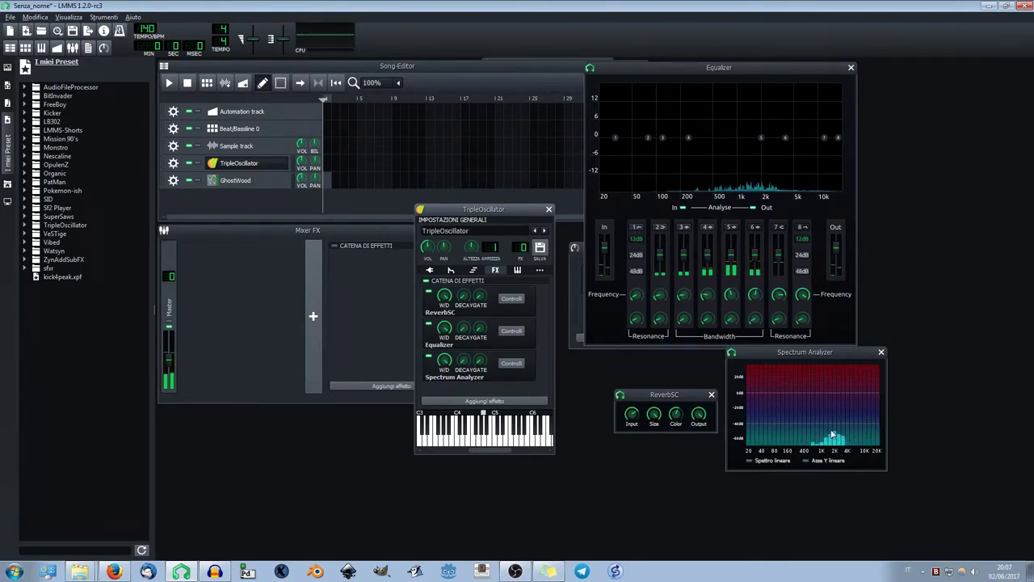
left_click(419, 436)
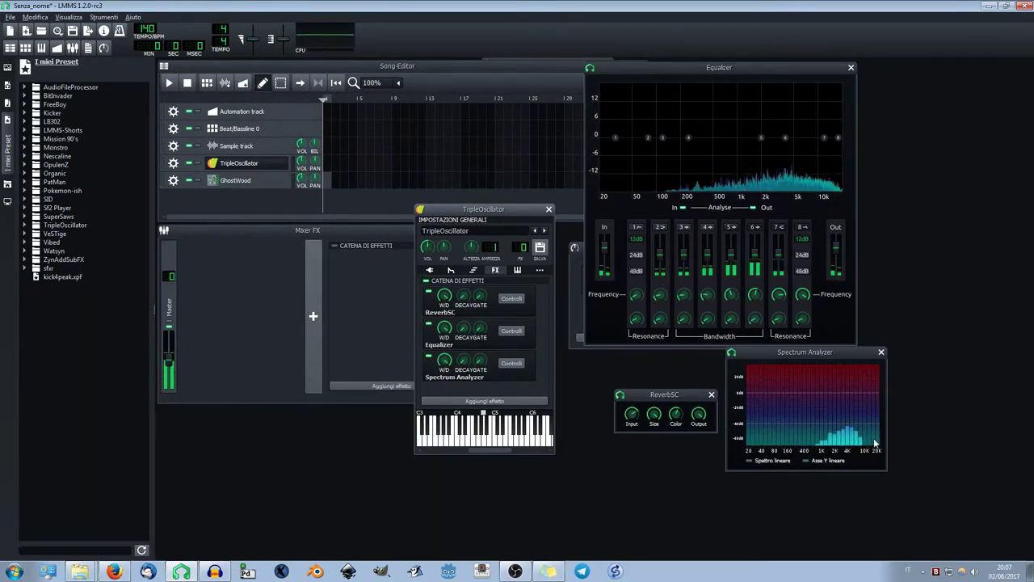
- Lower TripleOscillator's filter cutoff frequency and adjust ReverbSC's Size while sounding test notes across the keyboard
left_click(451, 270)
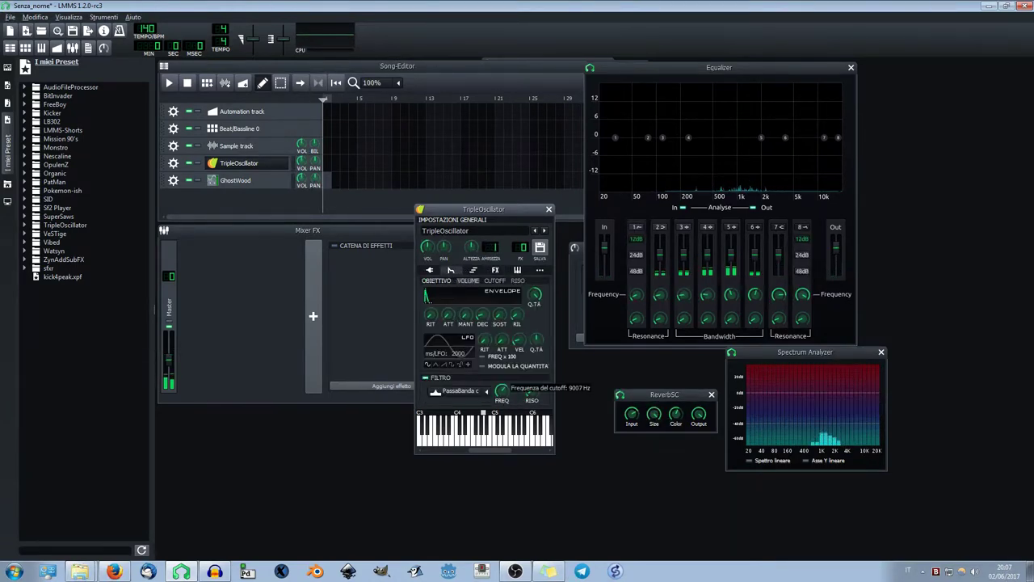
left_click(486, 444)
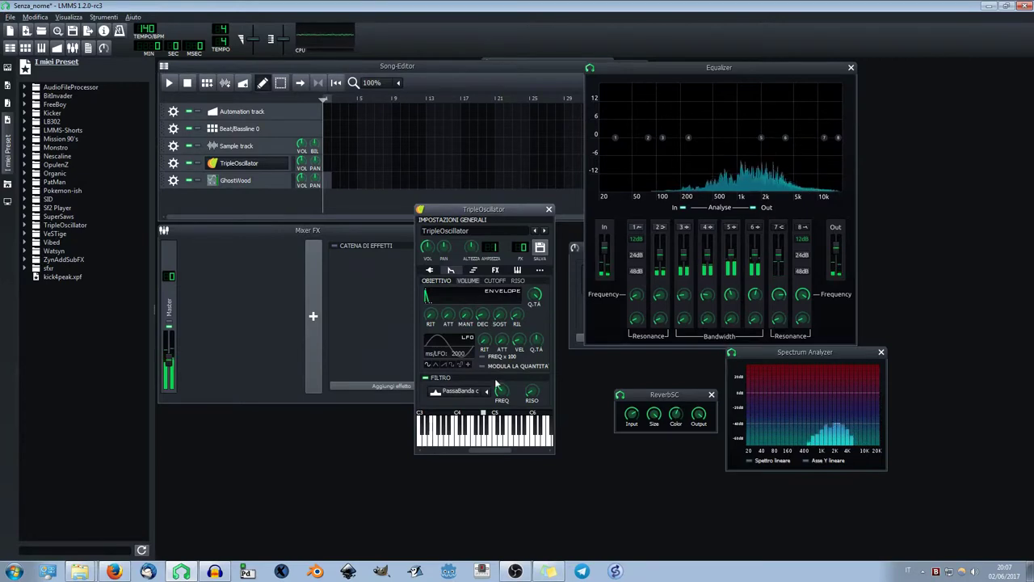
left_click_drag(494, 423, 547, 443)
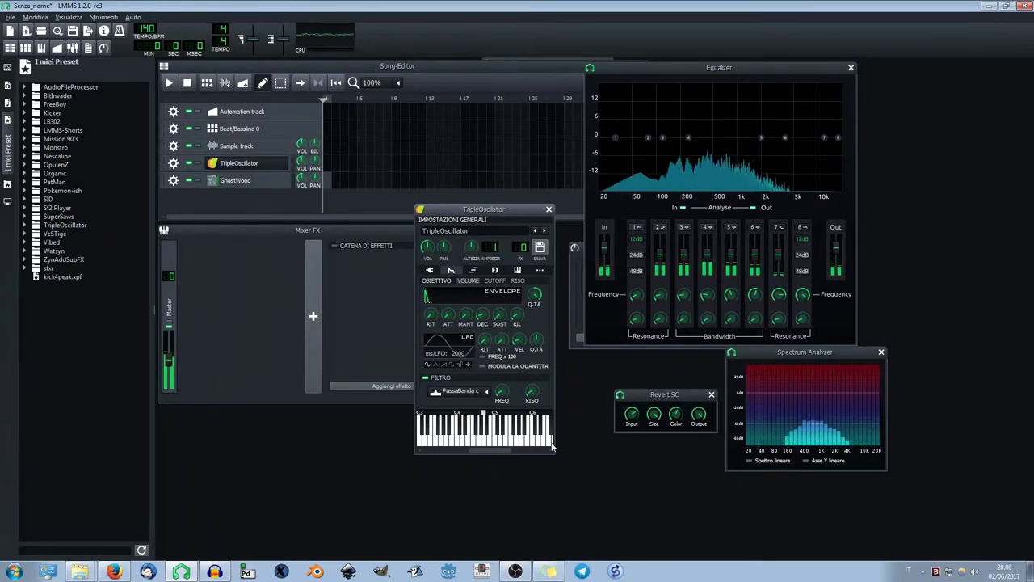
left_click_drag(654, 414, 653, 436)
left_click_drag(525, 438, 432, 445)
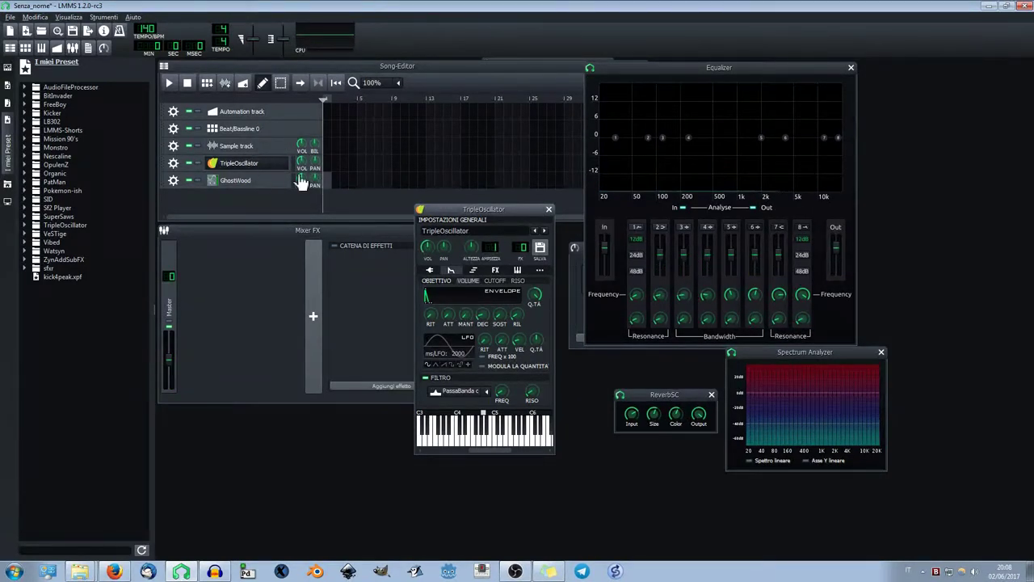
- Open the GhostWood pattern in the Piano-Roll, record a melody by playing live notes, and close the editor with playback stopped
double_click(335, 185)
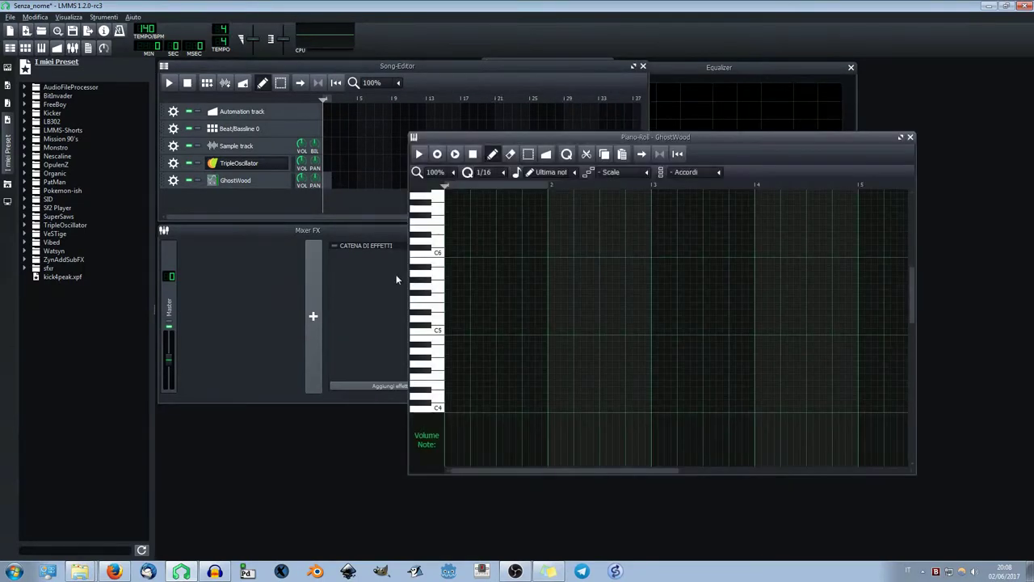
mouse_move(450, 321)
left_mouse_down()
mouse_move(517, 326)
mouse_move(465, 322)
left_mouse_up()
right_click(459, 318)
key("space")
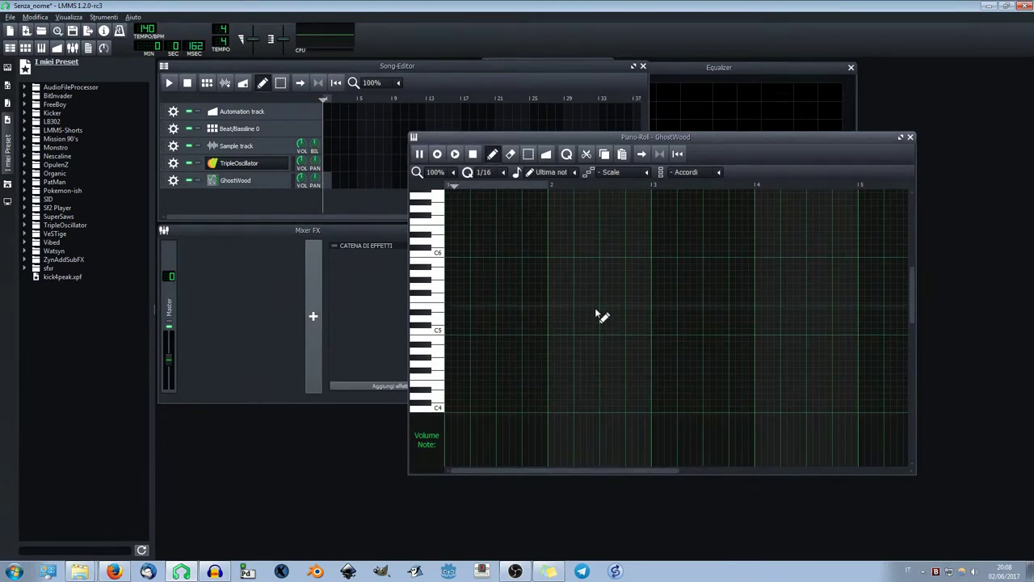
key("z")
key("z")
key("z")
key("z")
key("z")
key("z")
key("z")
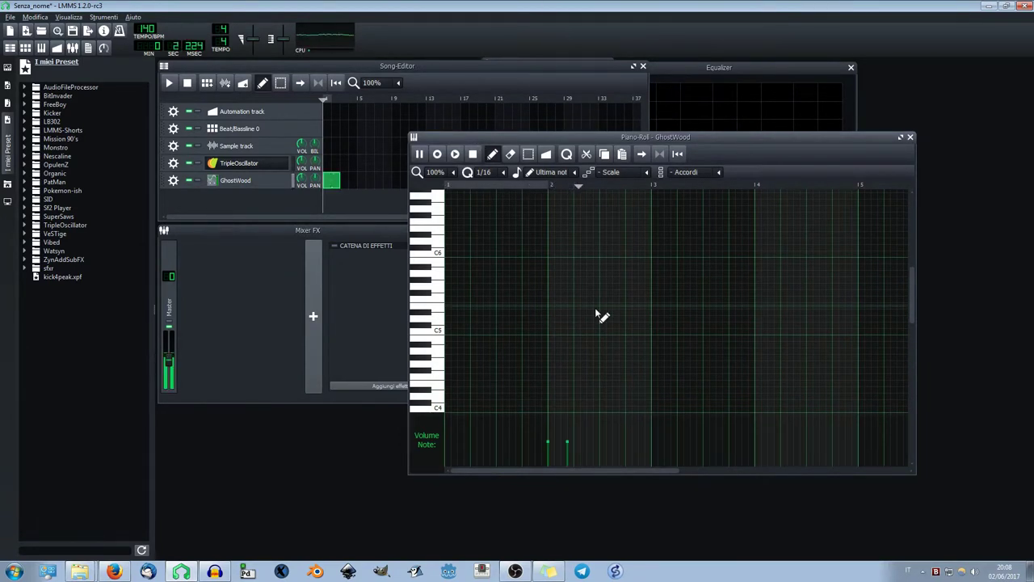
key("z")
key("z")
key("z")
key("z")
key("z")
key("z")
key("z")
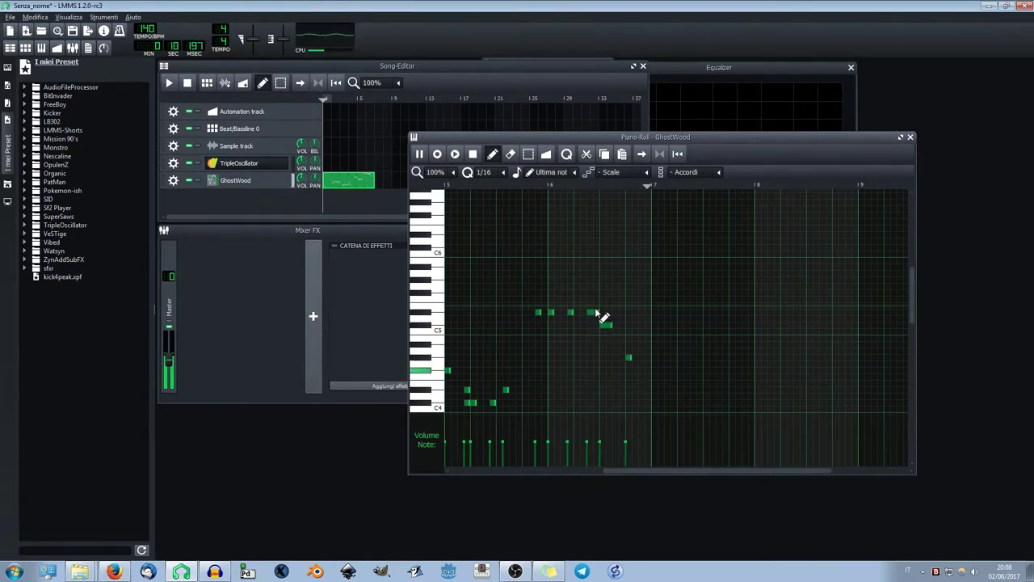
left_click(910, 136)
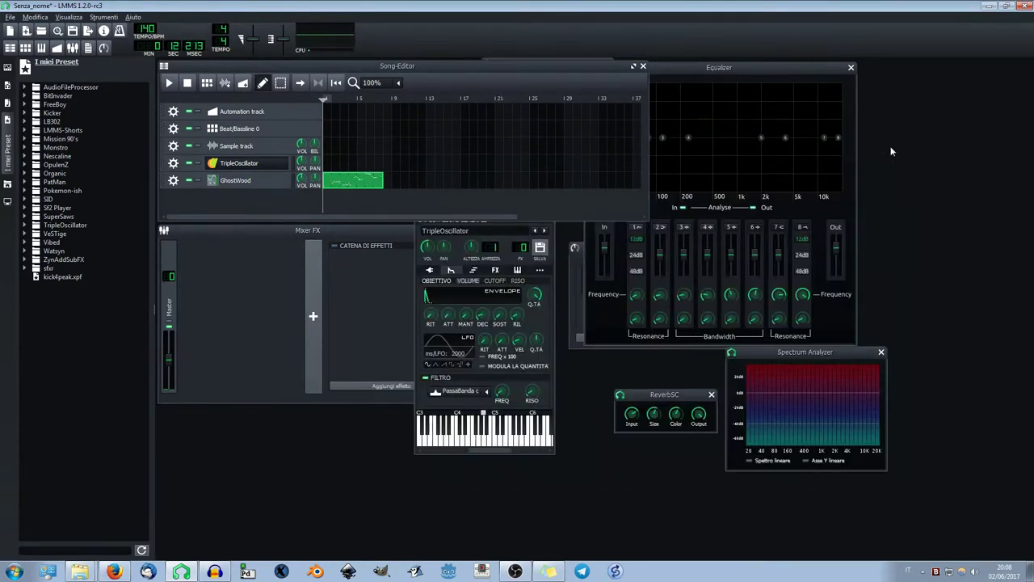
left_click(187, 83)
- Add the native LMMS ReverbSC to GhostWood's effect chain and place its window over the Mixer FX
left_click(235, 180)
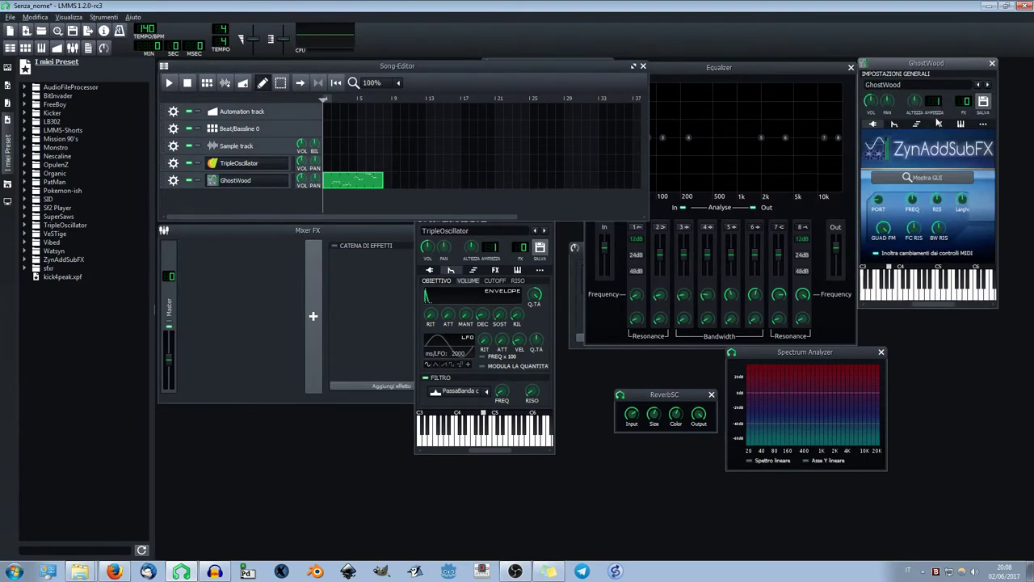
left_click(938, 124)
left_click(943, 255)
type("rever")
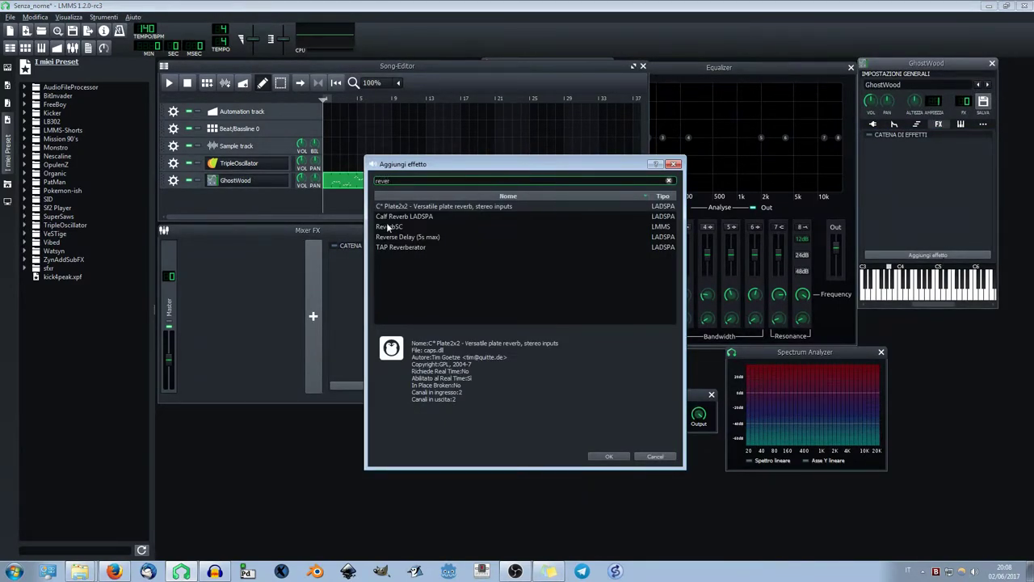
double_click(388, 227)
left_click_drag(955, 310, 296, 249)
- Turn on looping in the Song-Editor and play the GhostWood melody through ReverbSC
left_click(318, 83)
left_click(169, 83)
left_click_drag(279, 252, 294, 252)
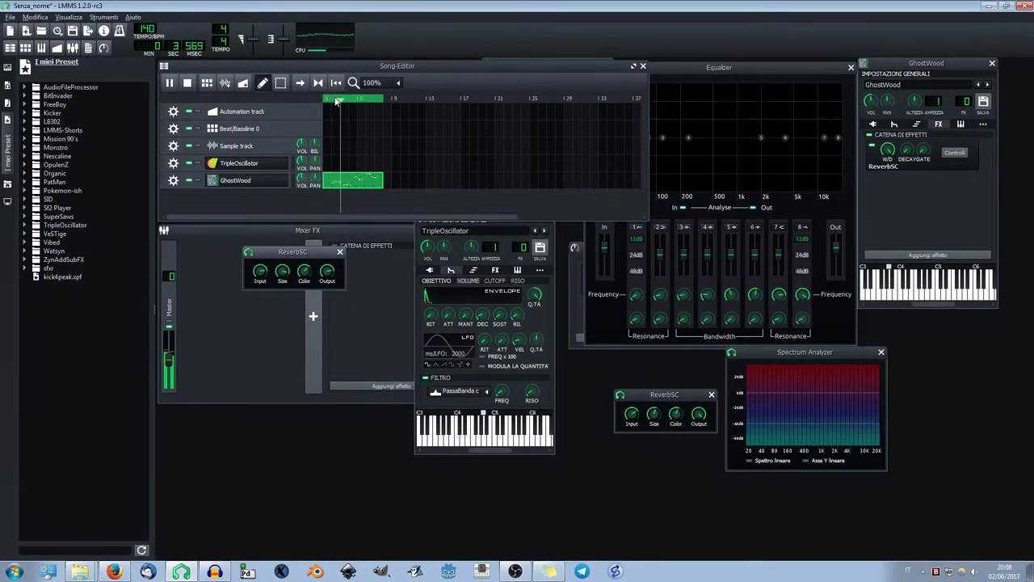
left_click(358, 179)
- Adjust the Color of GhostWood's ReverbSC while the melody loops, and stop playback
left_click_drag(323, 253, 323, 293)
mouse_move(323, 275)
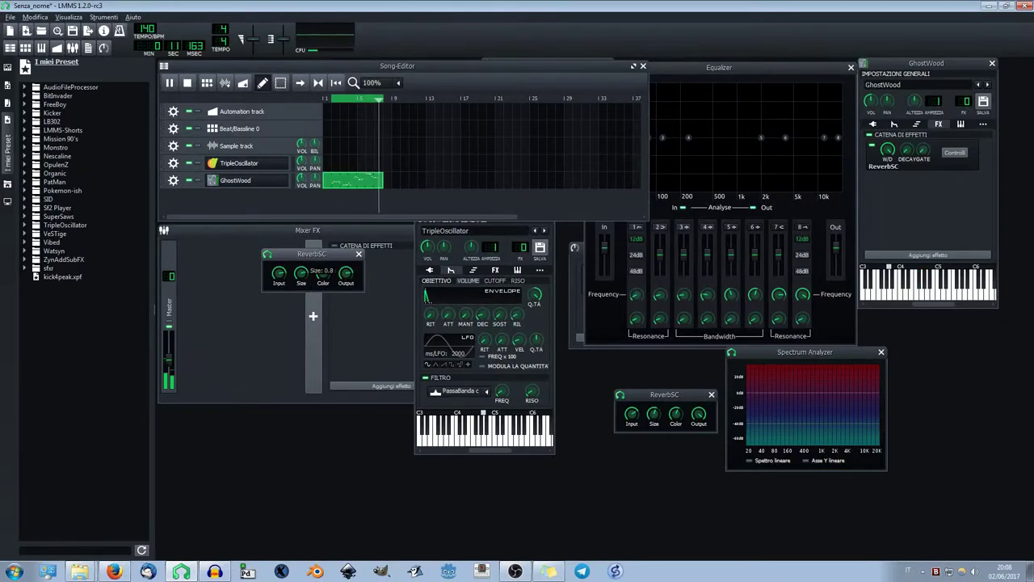
left_click_drag(328, 277, 328, 257)
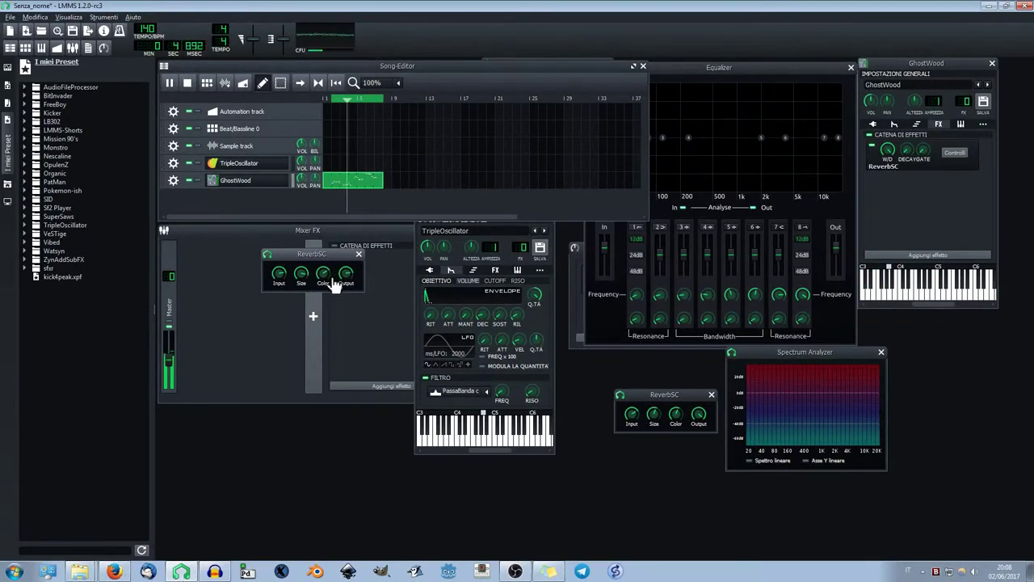
left_click(187, 83)
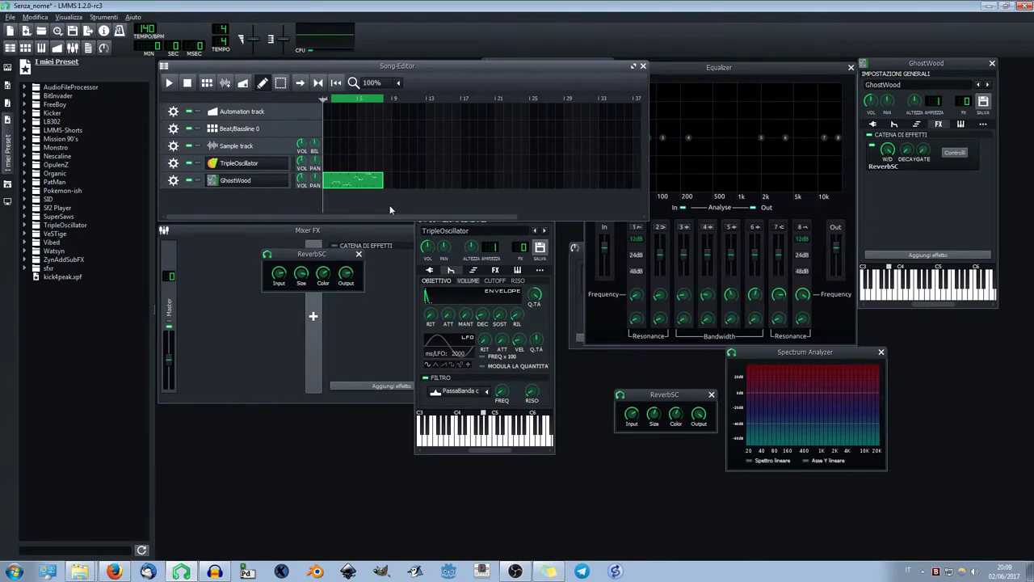
- Remove ReverbSC from GhostWood's effect chain
left_click_drag(307, 256, 333, 244)
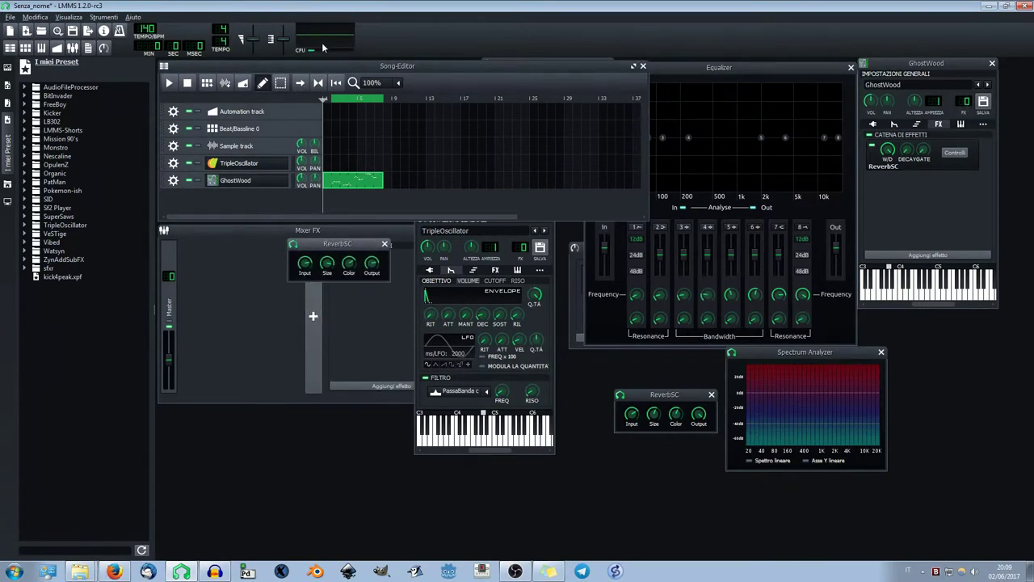
right_click(936, 166)
left_click(962, 220)
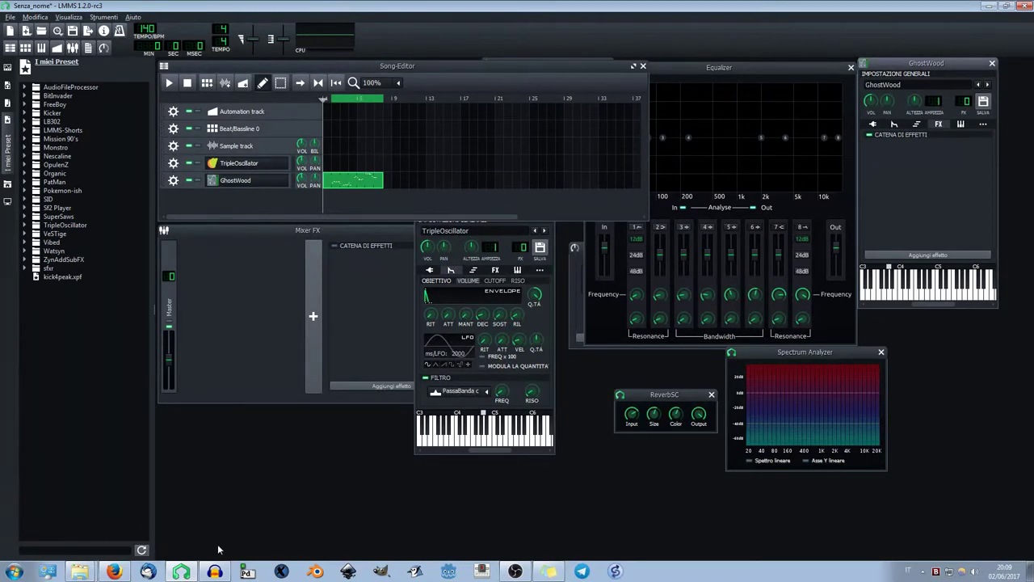
- Switch to Firefox to read the release notes on muted tracks and sample limits, and check the recording in Audacity
left_click(114, 572)
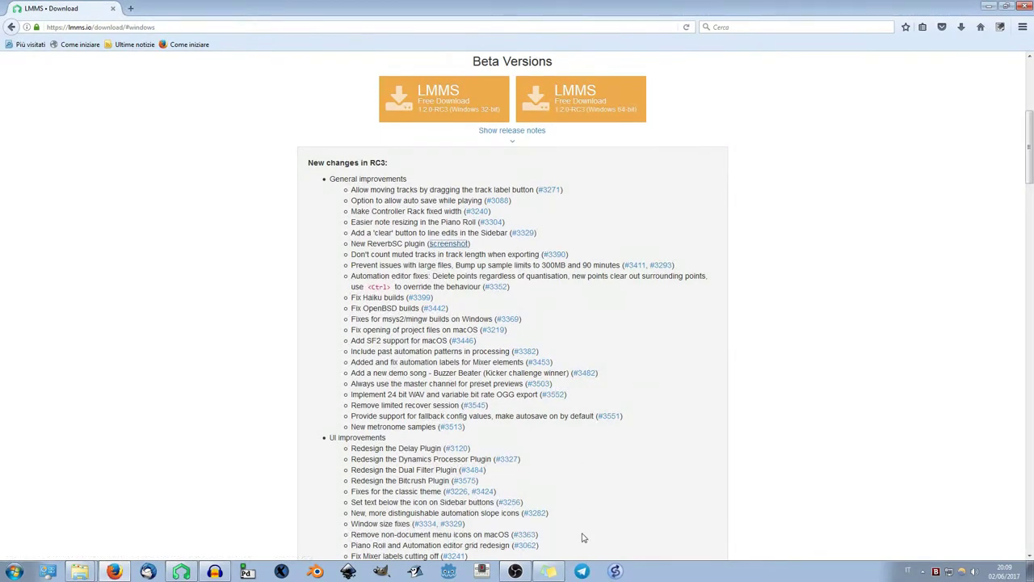
left_click(211, 569)
left_click(212, 569)
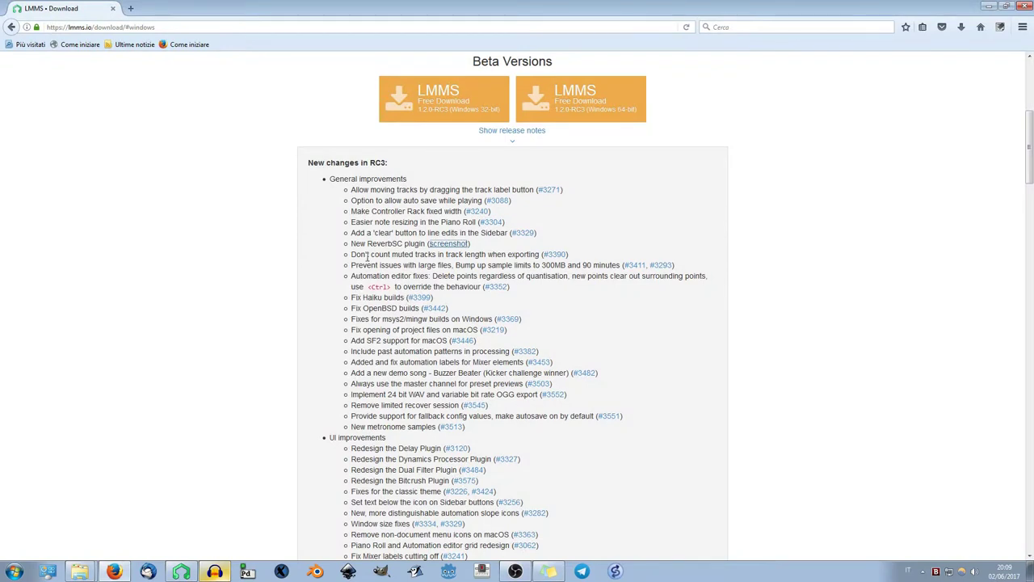
left_click_drag(540, 254, 352, 255)
left_click(478, 257)
left_click_drag(621, 266, 490, 266)
left_click(490, 266)
left_click(214, 572)
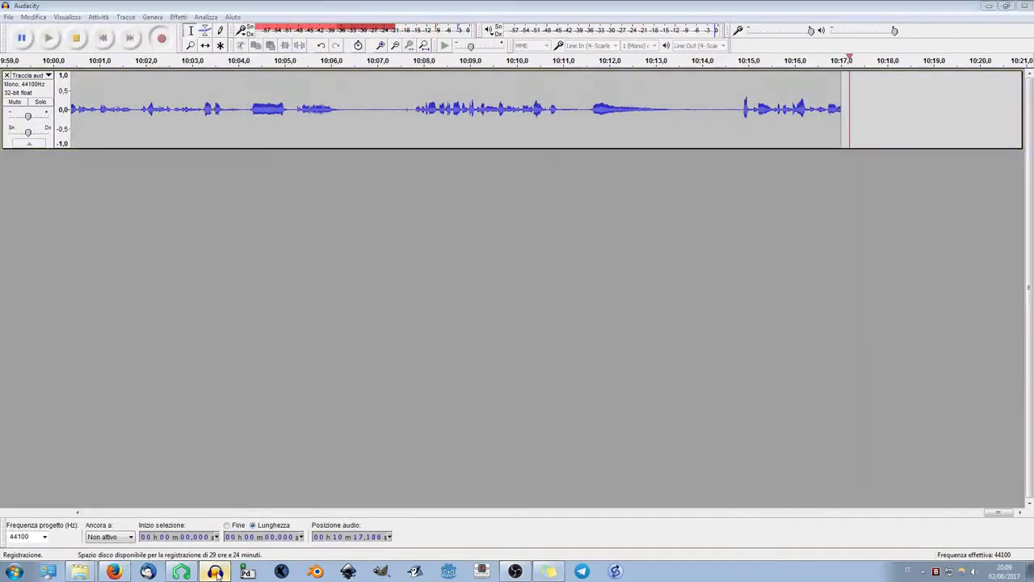
left_click(214, 571)
- Switch back to LMMS, create a pattern at bar 2 of the Automation track, and enlarge the Automation Editor
left_click(182, 571)
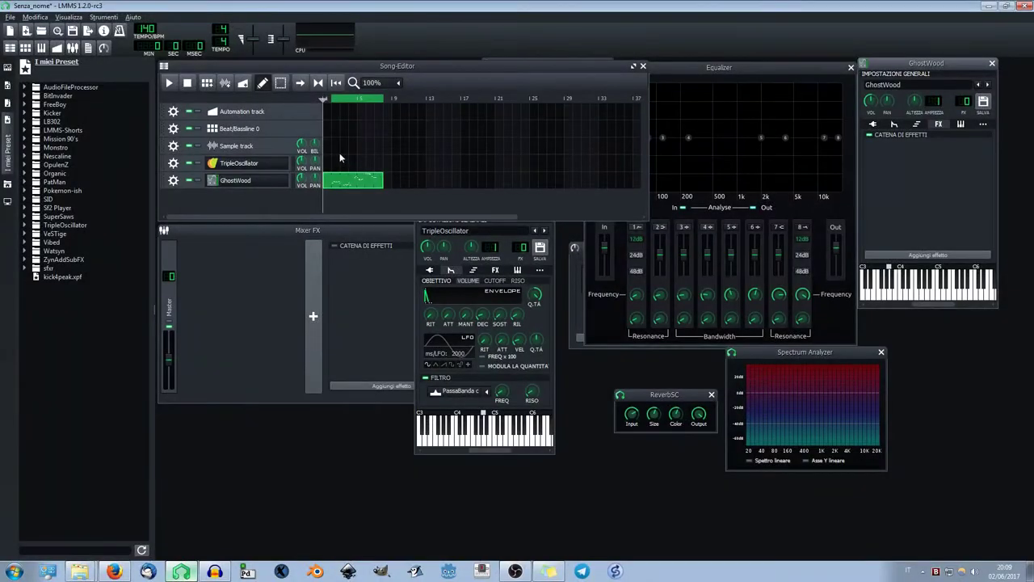
double_click(336, 113)
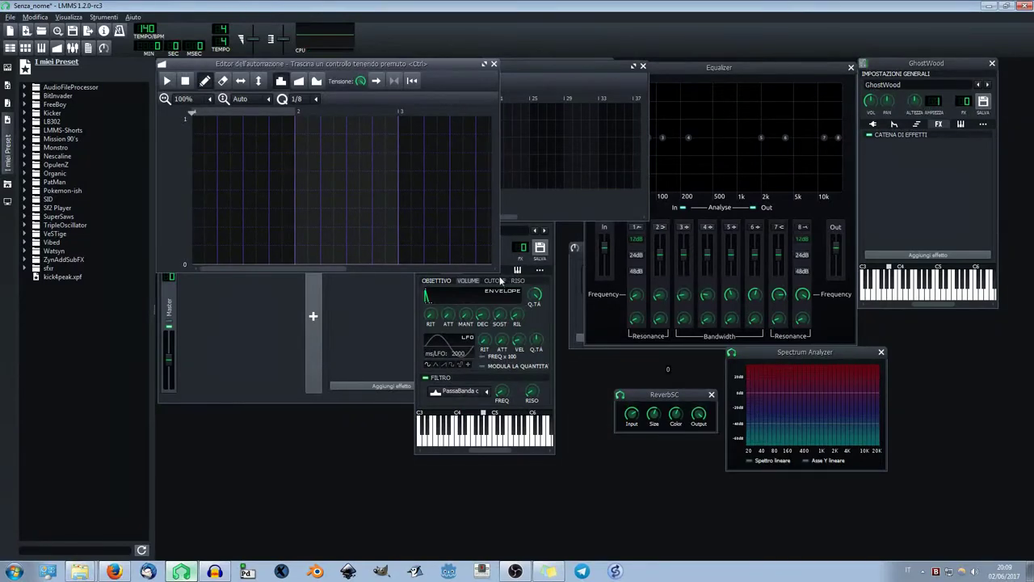
mouse_move(497, 267)
left_mouse_down()
mouse_move(743, 440)
mouse_move(796, 315)
mouse_move(794, 419)
mouse_move(793, 369)
left_mouse_up()
- Draw an automation point just before bar 2 and a second one right after it at 1/32 quantisation
mouse_move(293, 237)
left_mouse_down()
mouse_move(244, 190)
mouse_move(371, 196)
mouse_move(256, 192)
mouse_move(270, 192)
left_mouse_up()
scroll(309, 103, "down", 2)
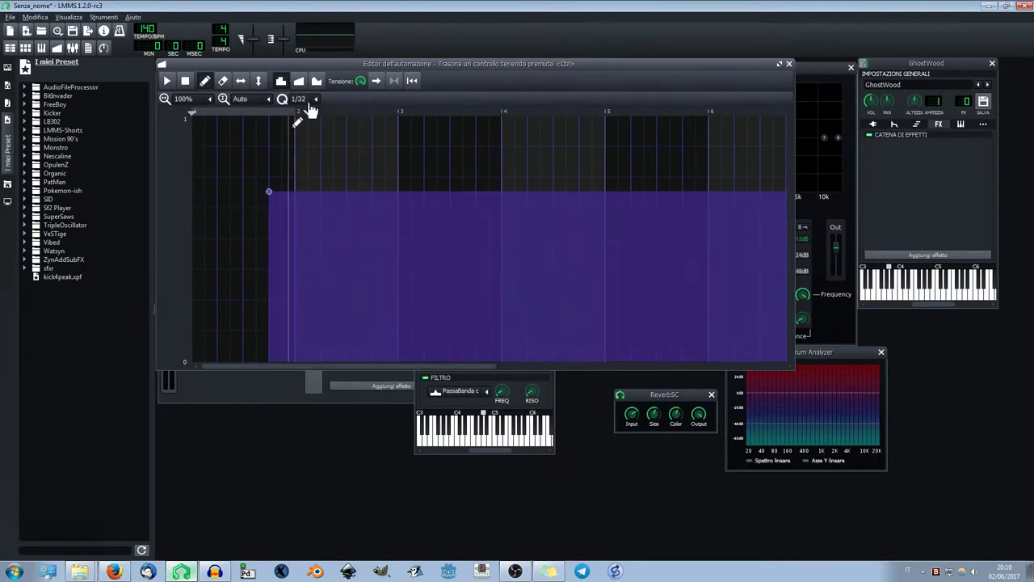
left_click(276, 197)
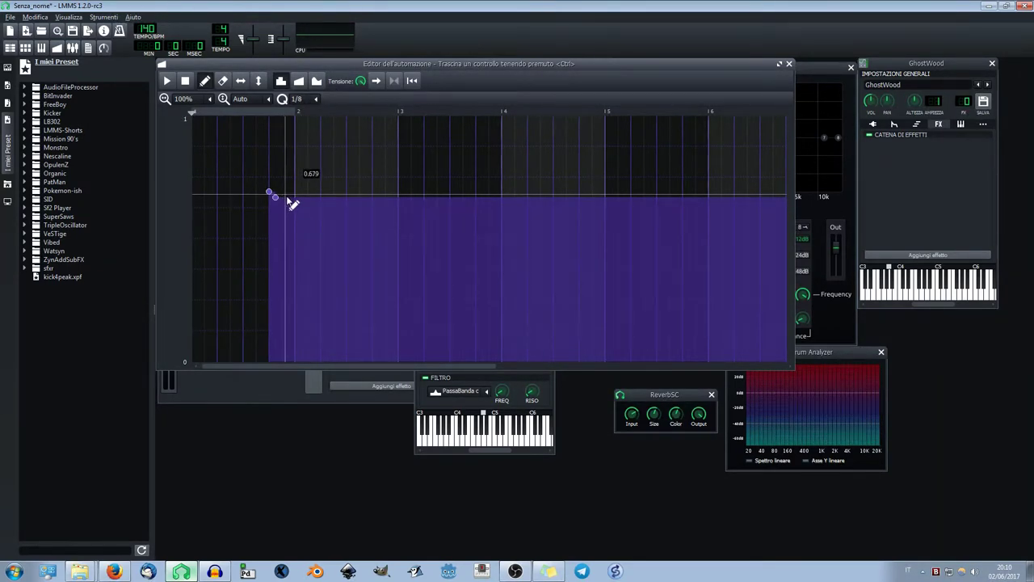
- Delete the closely spaced automation points at 1/8 quantisation and draw a slightly higher point before bar 2
mouse_move(281, 203)
left_mouse_down()
mouse_move(293, 217)
mouse_move(294, 206)
mouse_move(283, 206)
left_mouse_up()
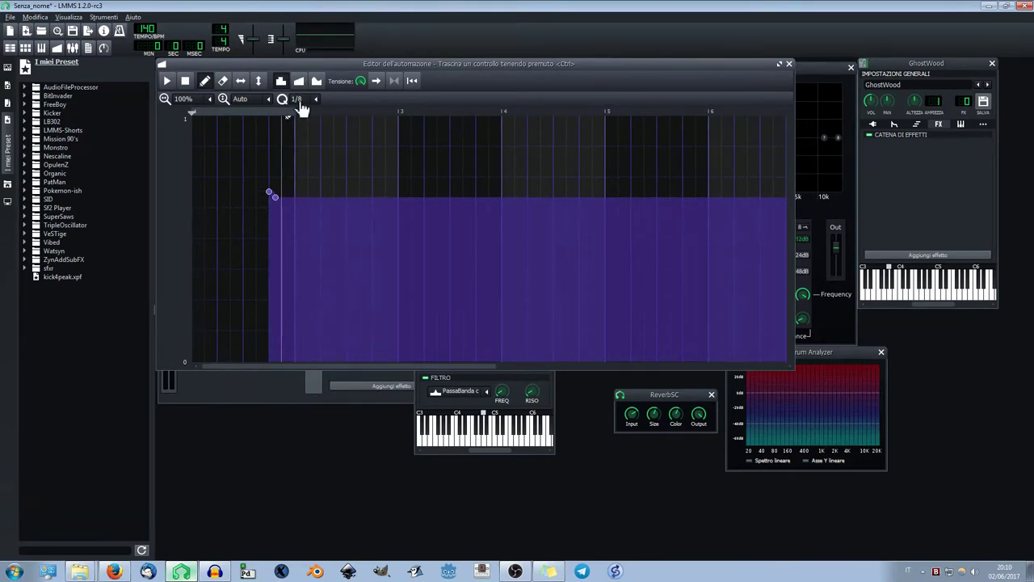
right_click(273, 199)
left_click(270, 185)
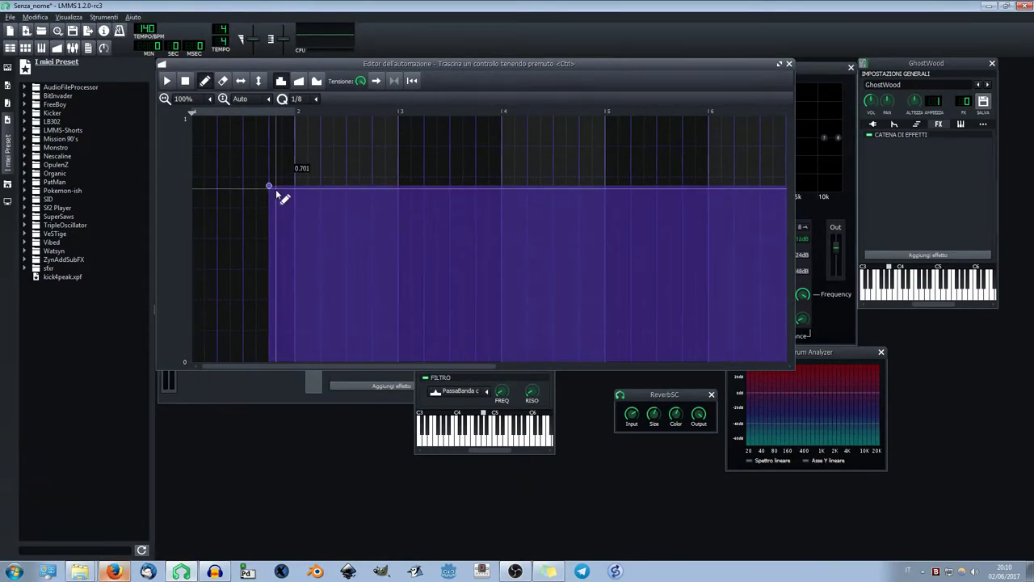
- Switch to Firefox and read the release notes on the Haiku, OpenBSD, msys2/mingw and macOS fixes
left_click(114, 572)
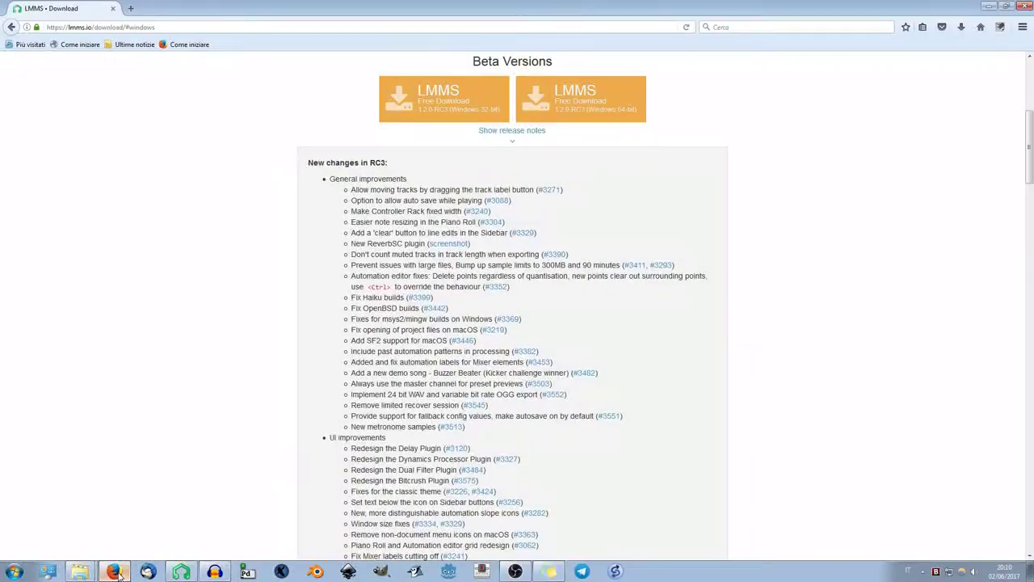
mouse_move(399, 297)
left_mouse_down()
mouse_move(367, 298)
mouse_move(399, 308)
left_mouse_up()
left_click(368, 308)
left_click(399, 308)
left_click_drag(452, 318, 380, 319)
left_click(379, 319)
left_click_drag(480, 329, 410, 340)
left_click(387, 331)
left_click(405, 340)
- Open pull request #3382 on past automation patterns in a new tab, view its demo, and close the tab
right_click(527, 351)
left_click(582, 359)
left_click(139, 7)
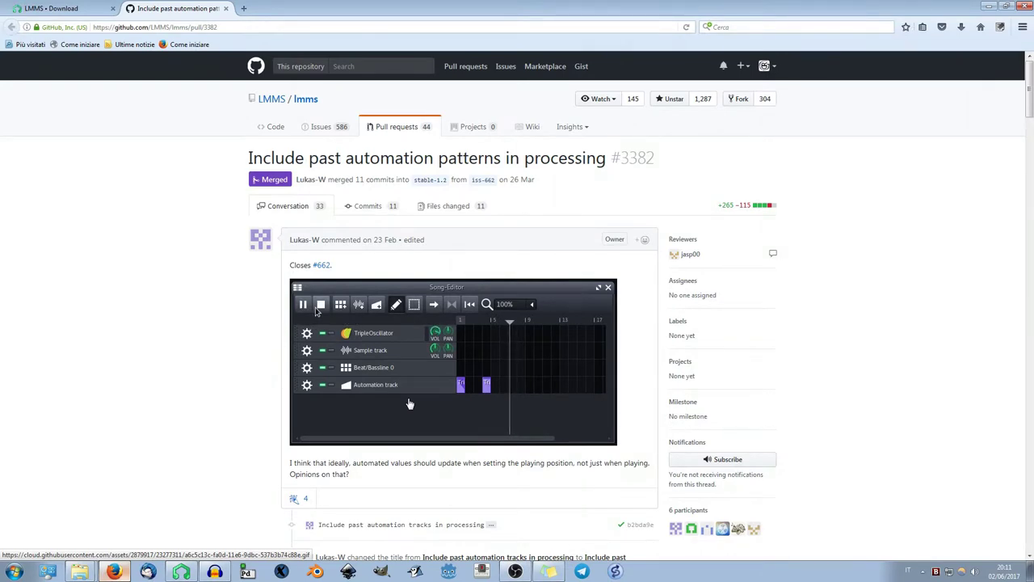
left_click(225, 8)
- In LMMS, set the automation pattern's opening points to about 0.82 and move the Song-Editor playhead past the pattern to bar 5
left_click(181, 571)
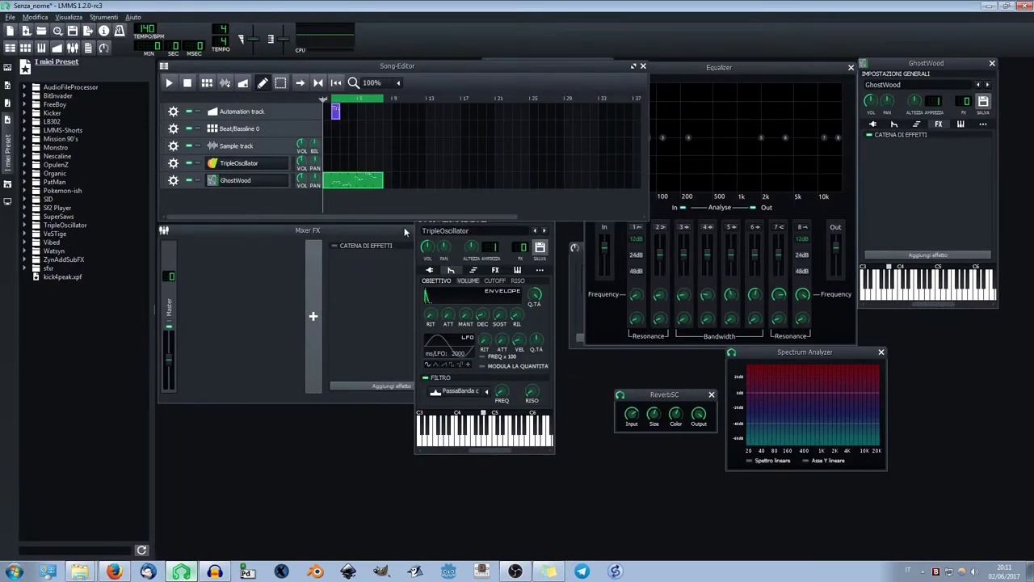
double_click(335, 111)
left_click(217, 161)
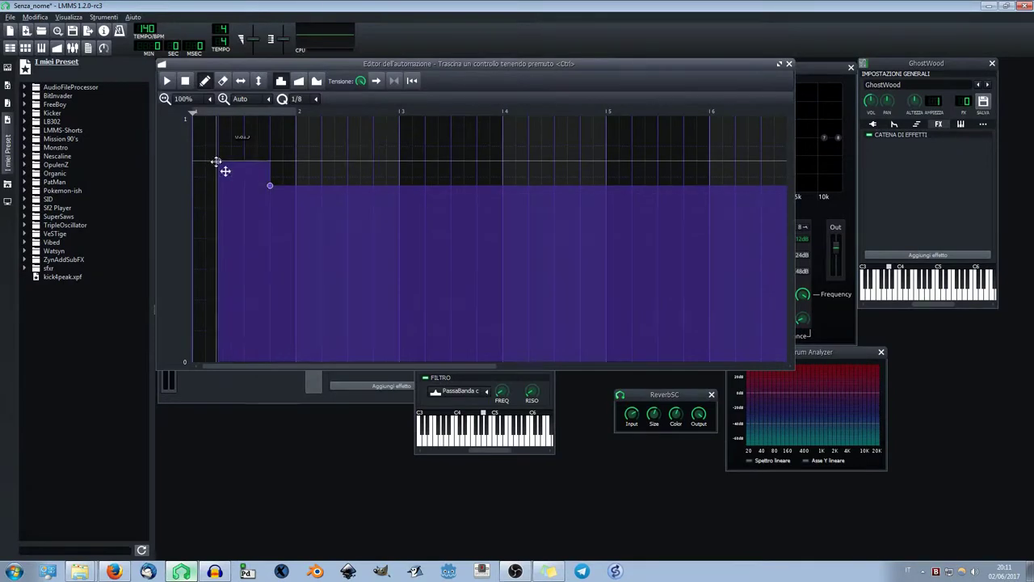
left_click_drag(270, 185, 269, 160)
left_click(789, 63)
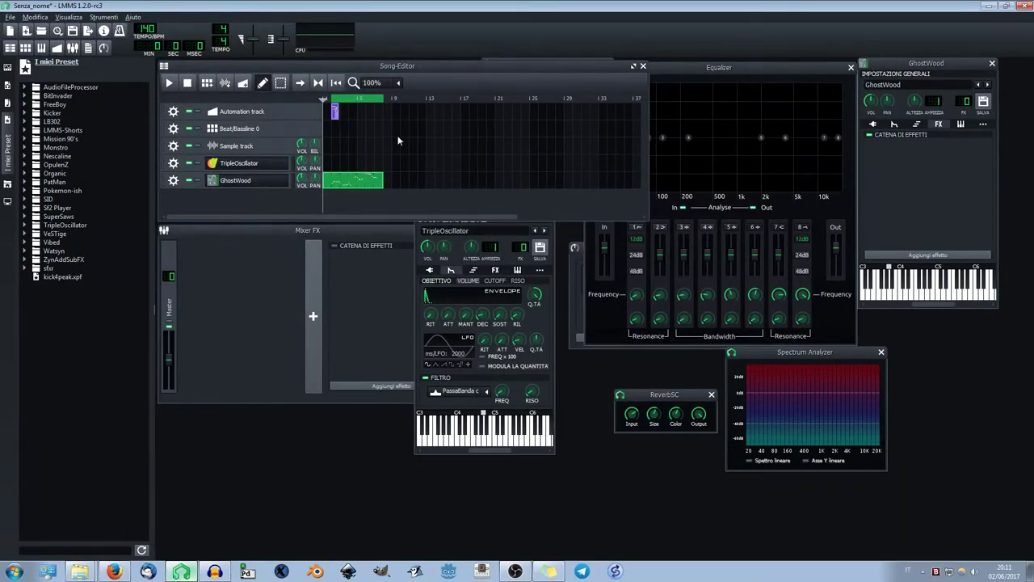
left_click(360, 100)
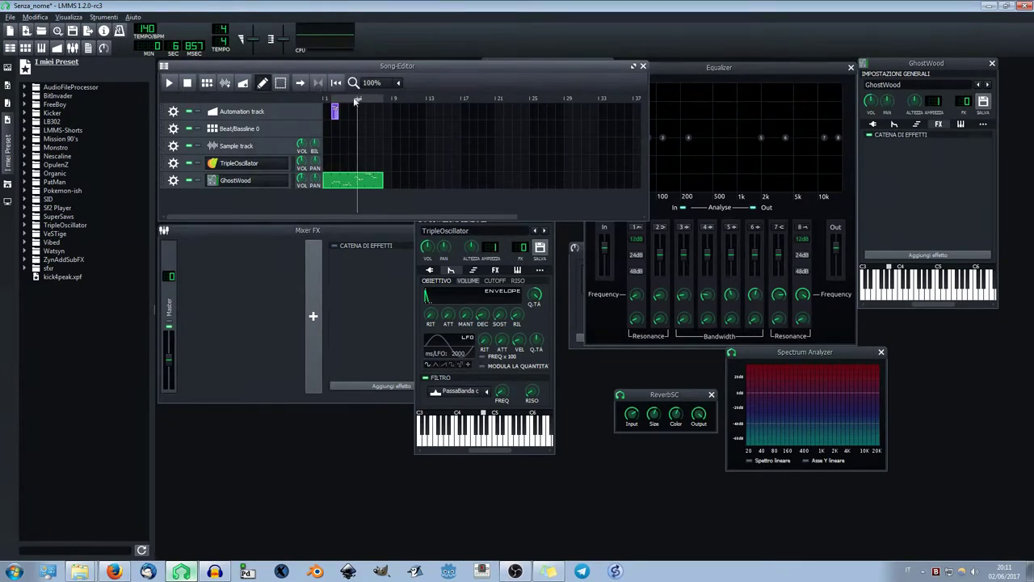
- Move the Song-Editor playhead back to bar 1 and past the automation pattern twice, ending near bar 4
left_click(328, 100)
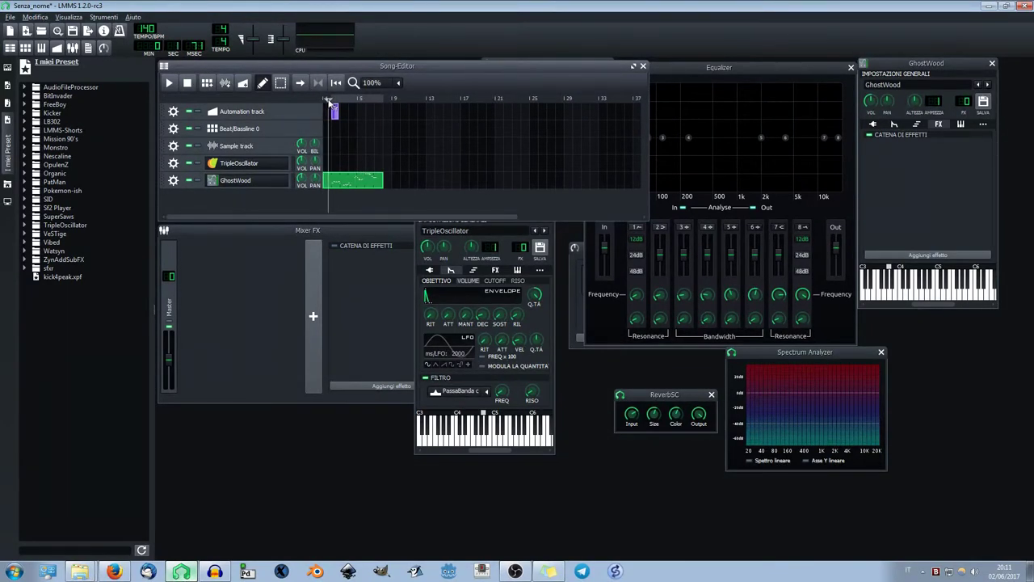
left_click_drag(328, 98, 367, 110)
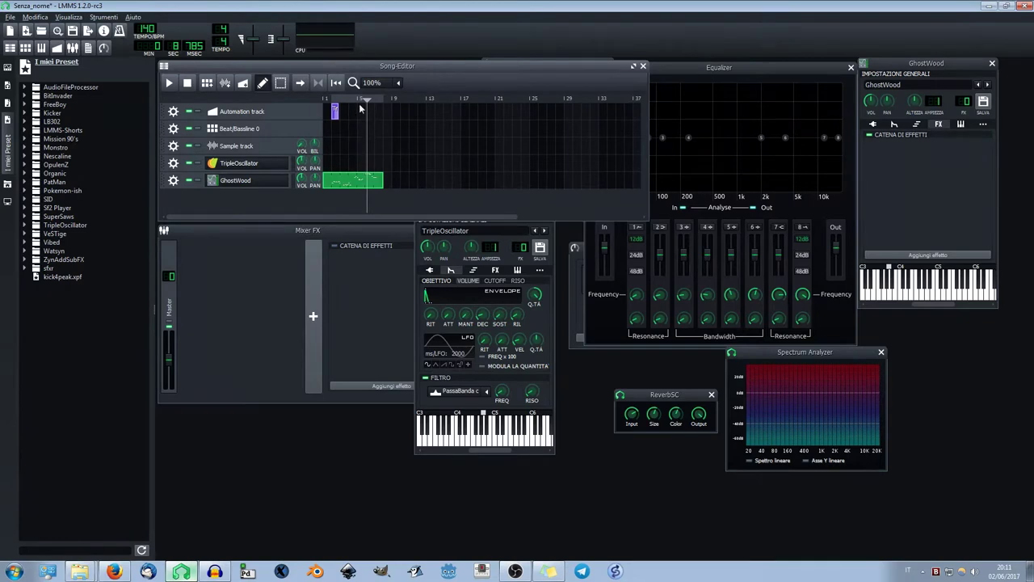
left_click_drag(330, 98, 351, 102)
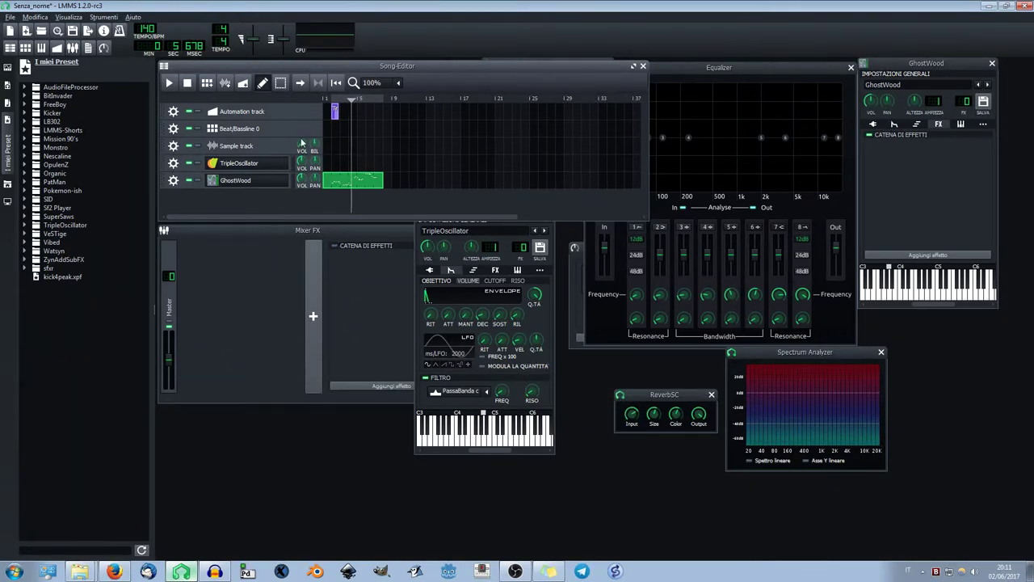
- Place a near-maximum point just before bar 2 in the sample track's volume automation and extend the pattern to two bars
double_click(342, 111)
left_click(284, 128)
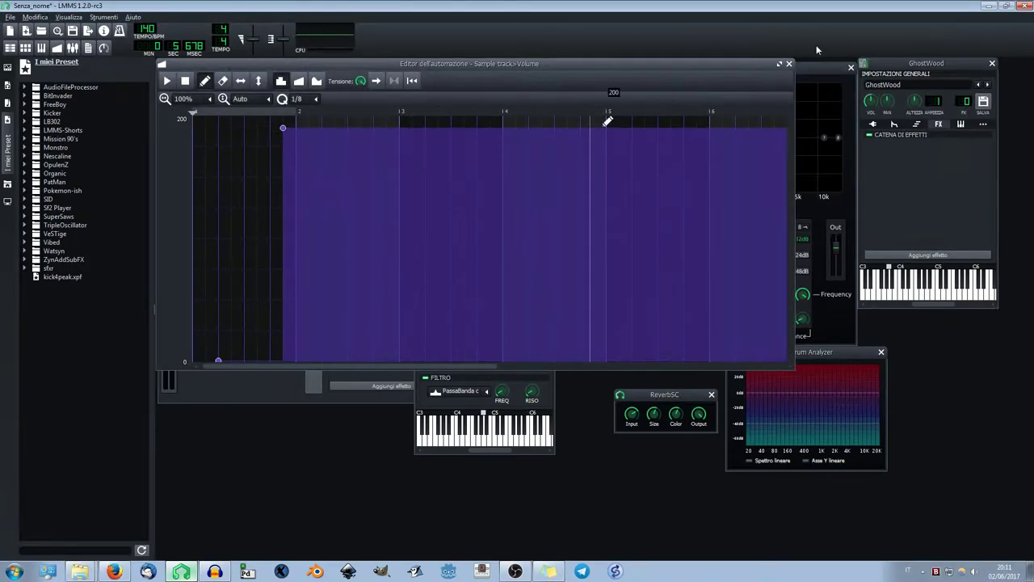
left_click(788, 63)
left_click_drag(338, 111, 348, 111)
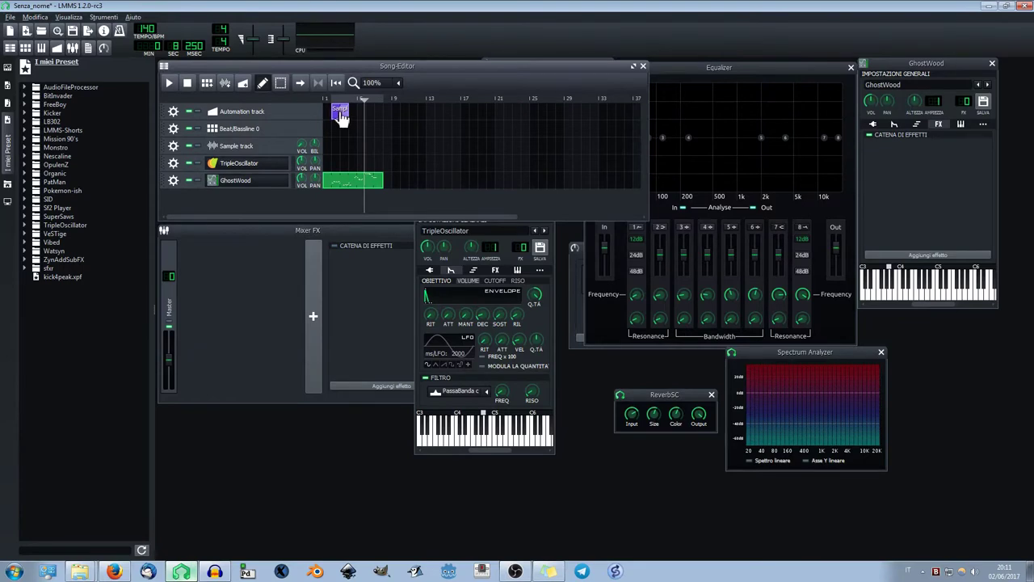
- Set the sample track's volume automation to linear progression, move its zero-value point to the pattern's start, and close the editor
double_click(341, 111)
left_click(298, 80)
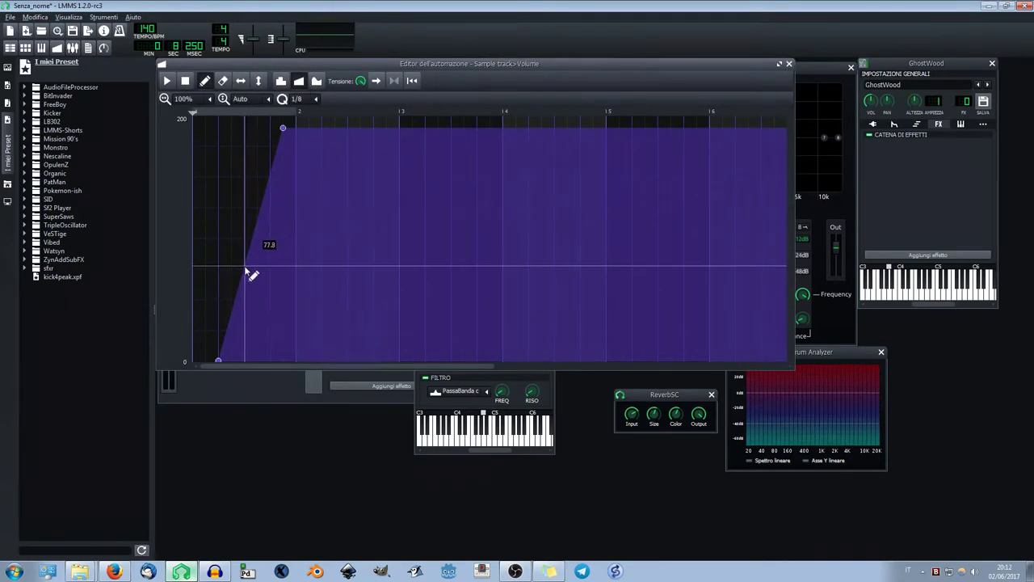
scroll(191, 100, "up", 2)
scroll(191, 101, "down", 3)
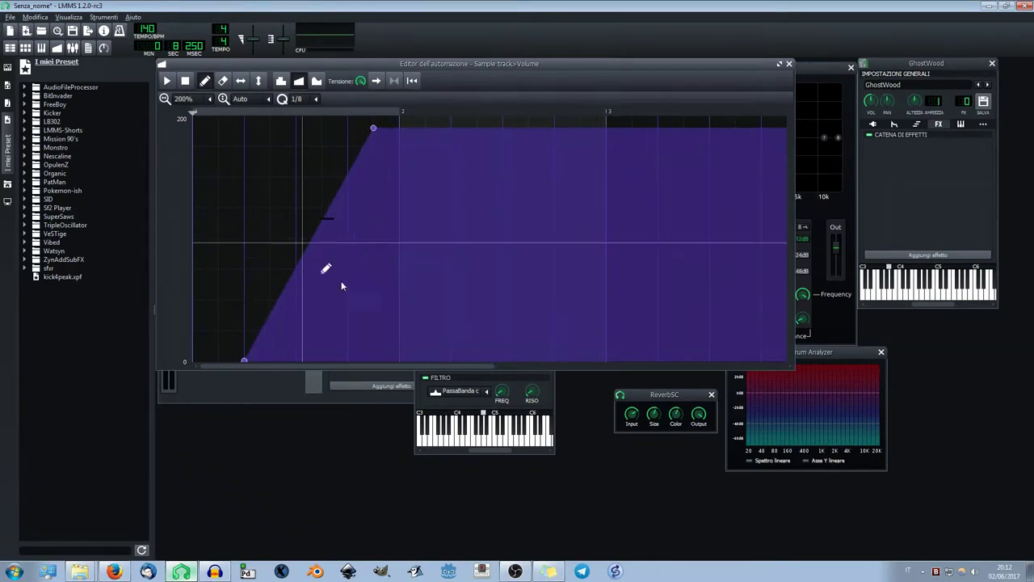
left_click_drag(244, 359, 194, 360)
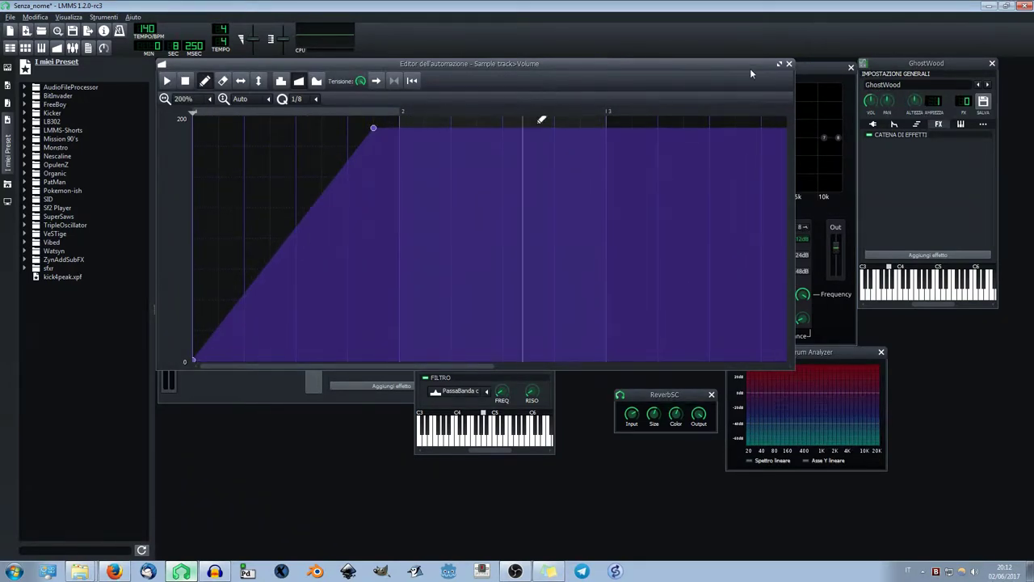
left_click(789, 63)
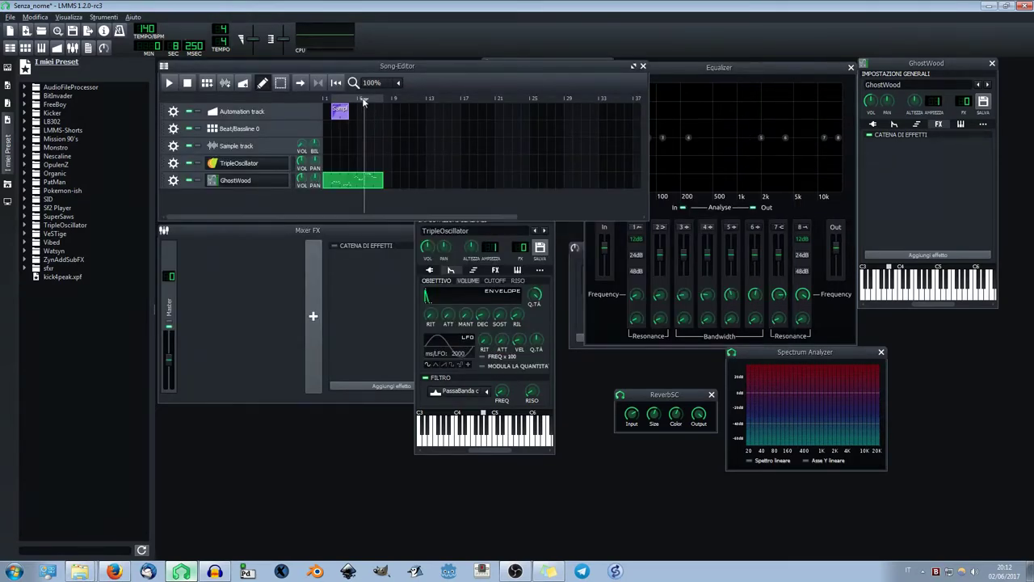
- Move the Song-Editor playhead from bar 1 past the lengthened automation pattern and check the sample track's volume knob
left_click(326, 99)
left_click_drag(328, 101, 359, 101)
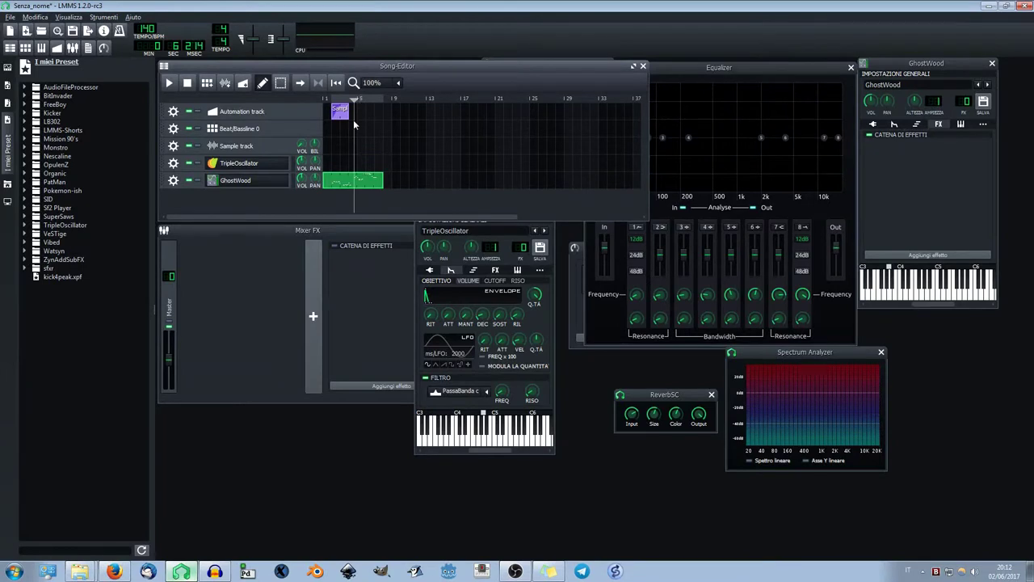
left_click_drag(302, 146, 301, 145)
- Mute the GhostWood track, then play and stop the song repeatedly to check how the sample track's volume follows the automation
left_click(190, 181)
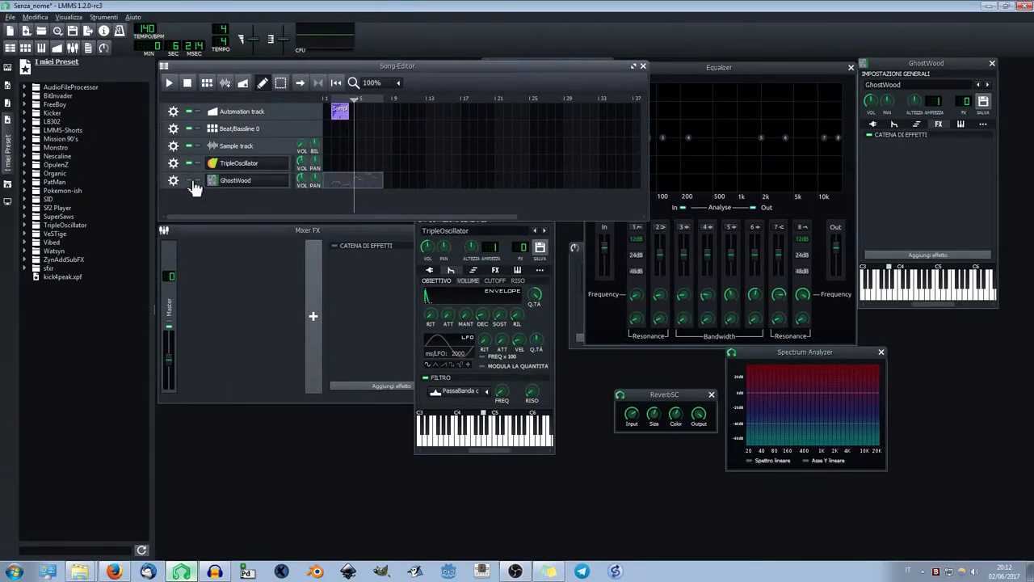
left_click(169, 83)
left_click(189, 83)
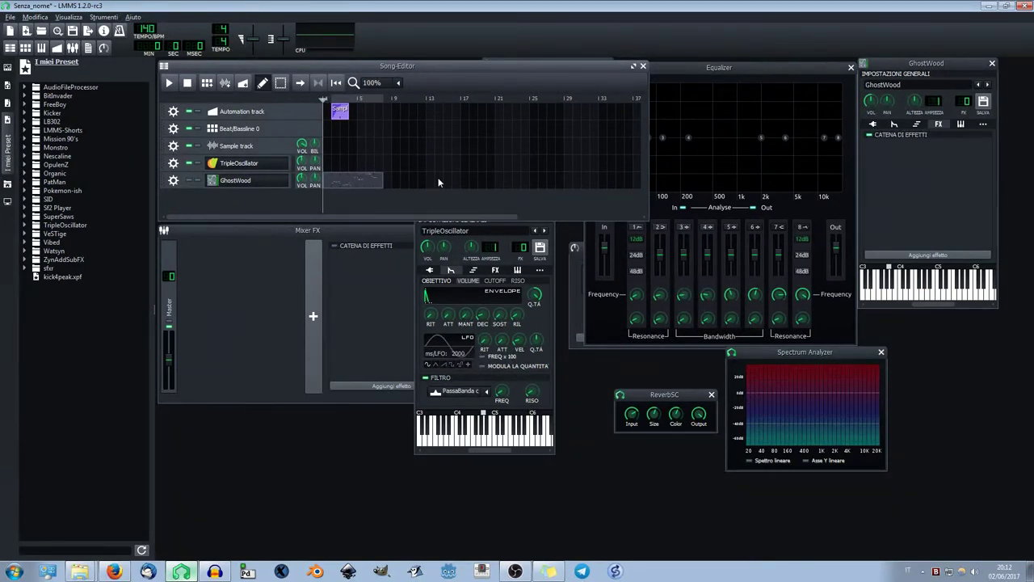
left_click(169, 84)
left_click(188, 83)
left_click(169, 83)
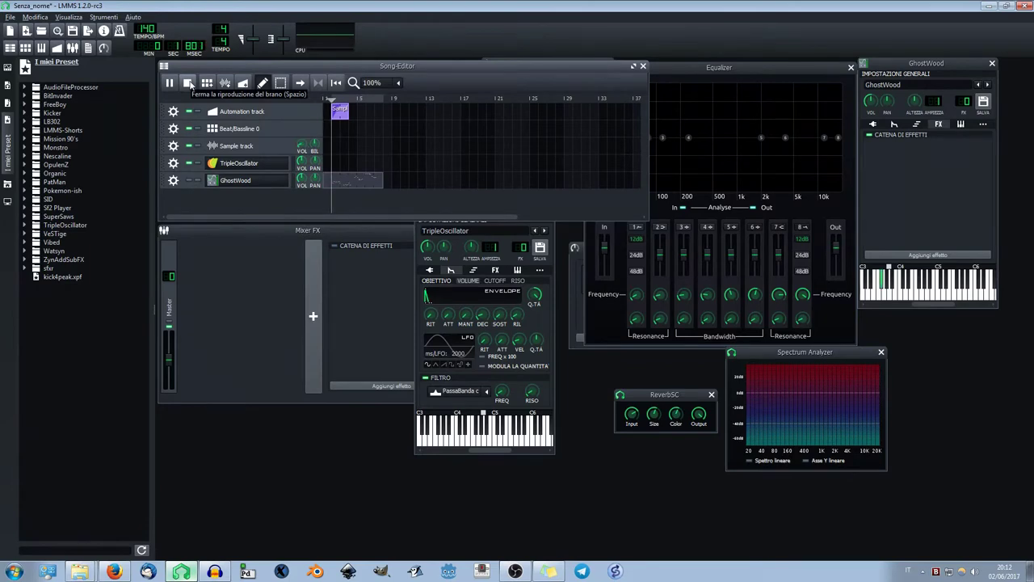
left_click(188, 83)
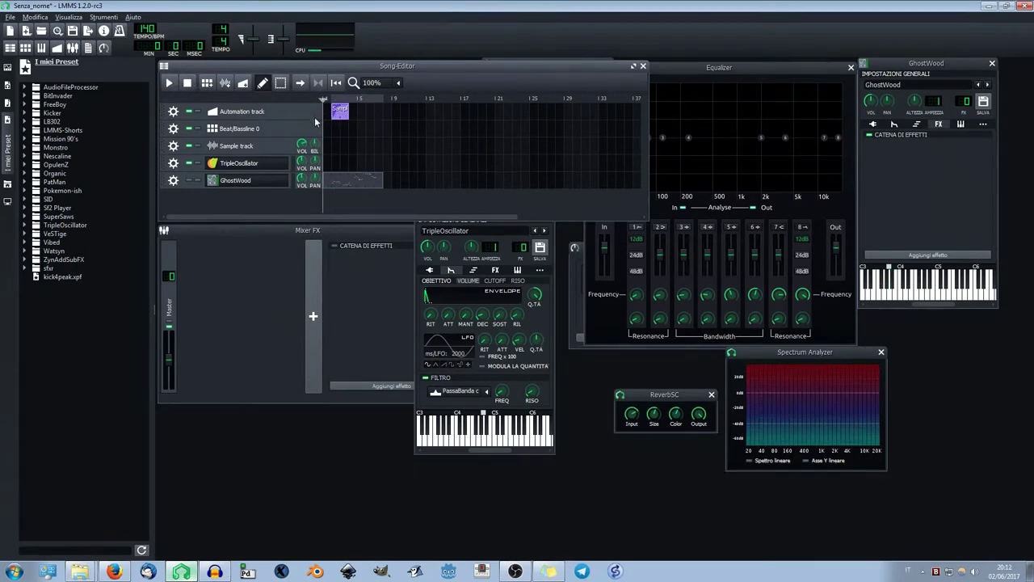
left_click_drag(308, 152, 346, 152)
left_click_drag(295, 151, 295, 148)
- In Firefox, read the release note on Mixer automation labels, open pull request #3453 in a new tab, and close that tab
left_click(114, 571)
left_click(393, 361)
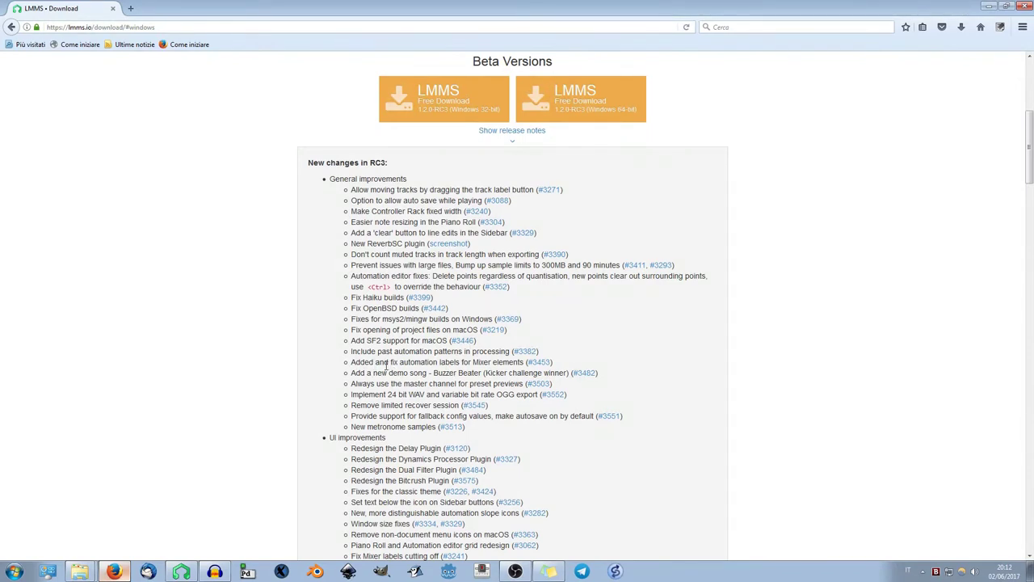
right_click(532, 363)
left_click(565, 370)
left_click(153, 8)
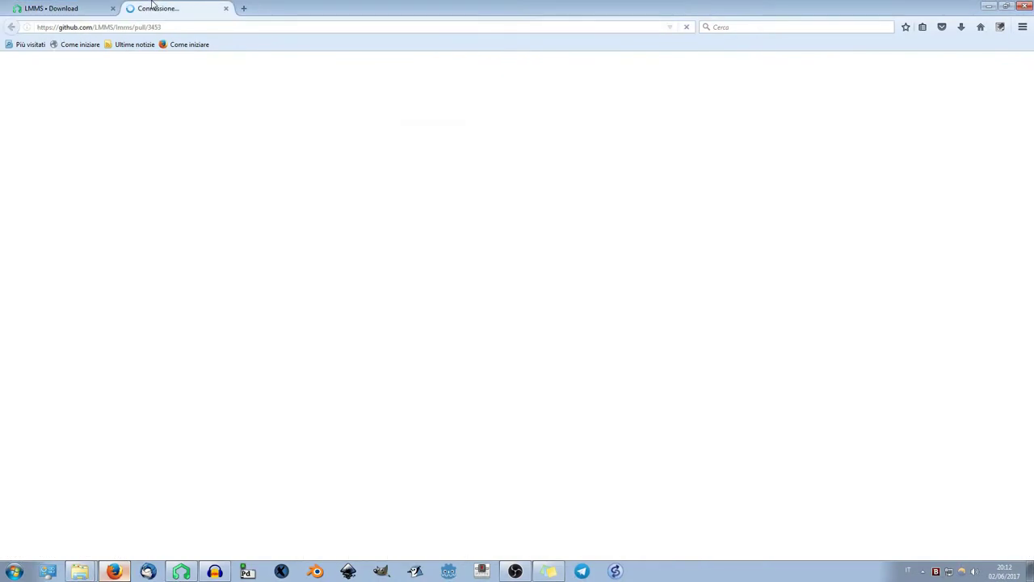
left_click(226, 8)
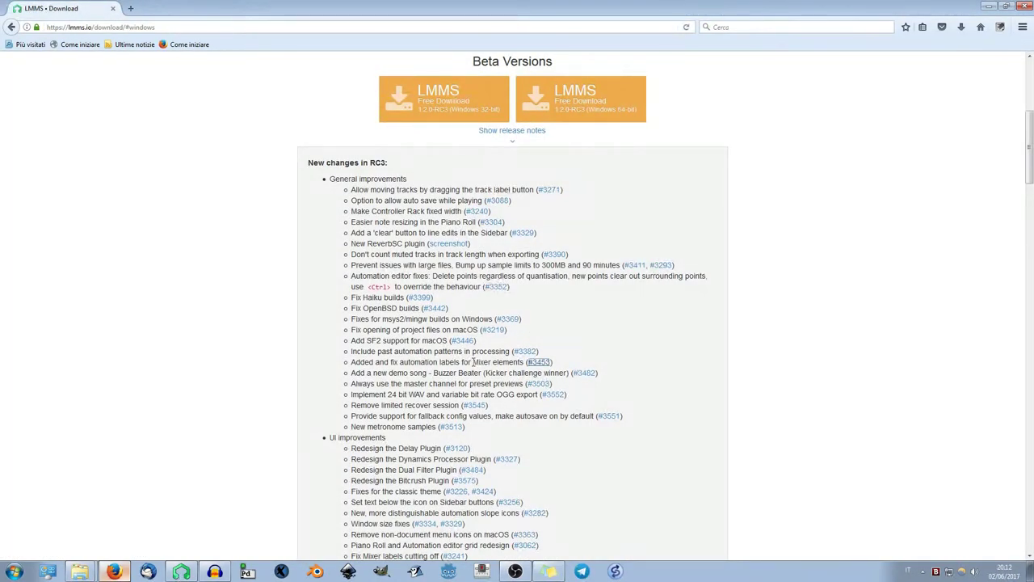
- In LMMS, link the Equalizer's band 4 frequency knob to a new pattern at bar 9 of the automation track
left_click(214, 571)
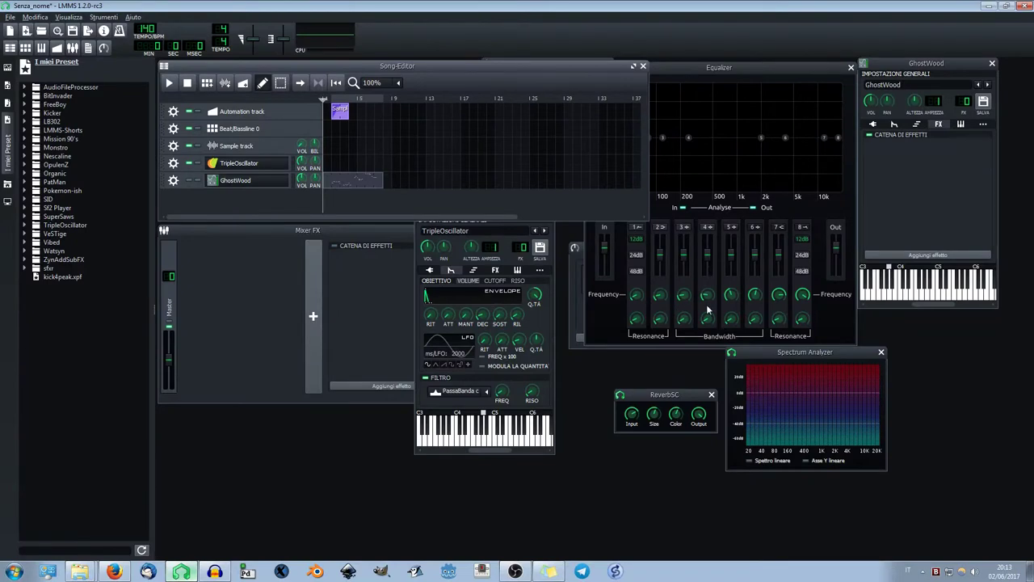
left_click_drag(709, 301, 521, 115)
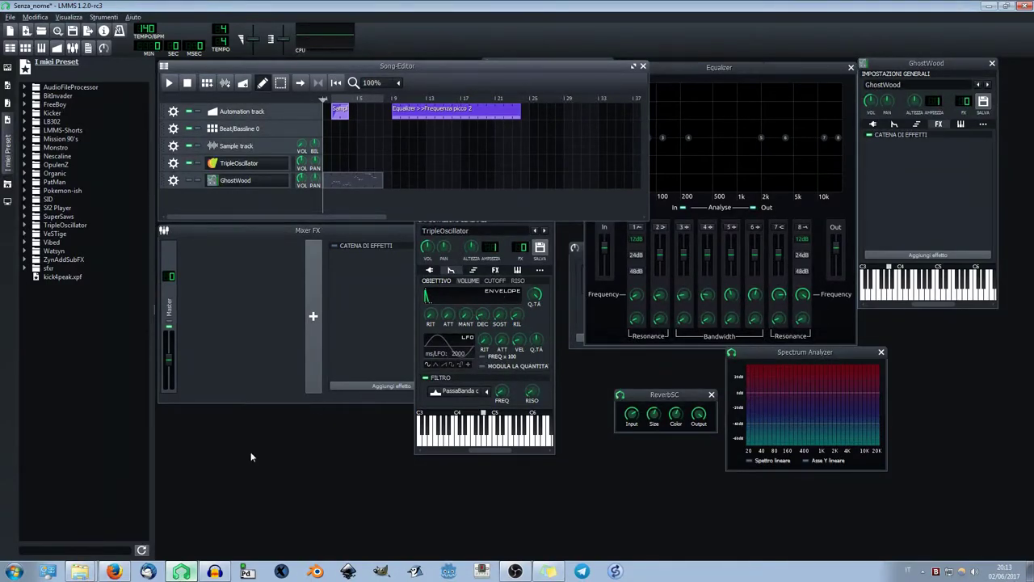
- Highlight the Buzzer Beater entry in Firefox's release notes, then open Jousboxx-BuzzerBeater.mmpz from the demos project folder in LMMS
left_click(120, 571)
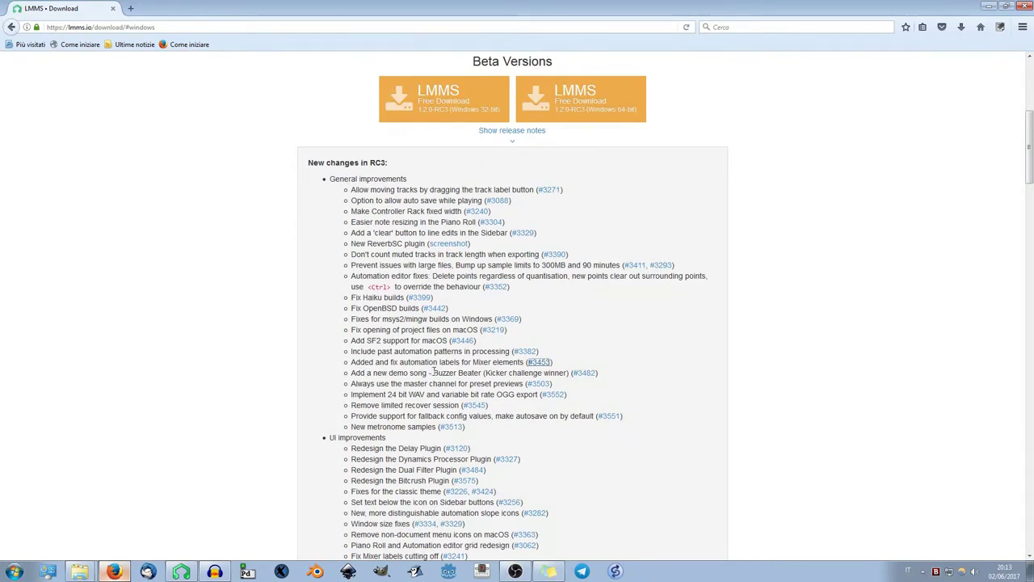
left_click_drag(430, 372, 544, 373)
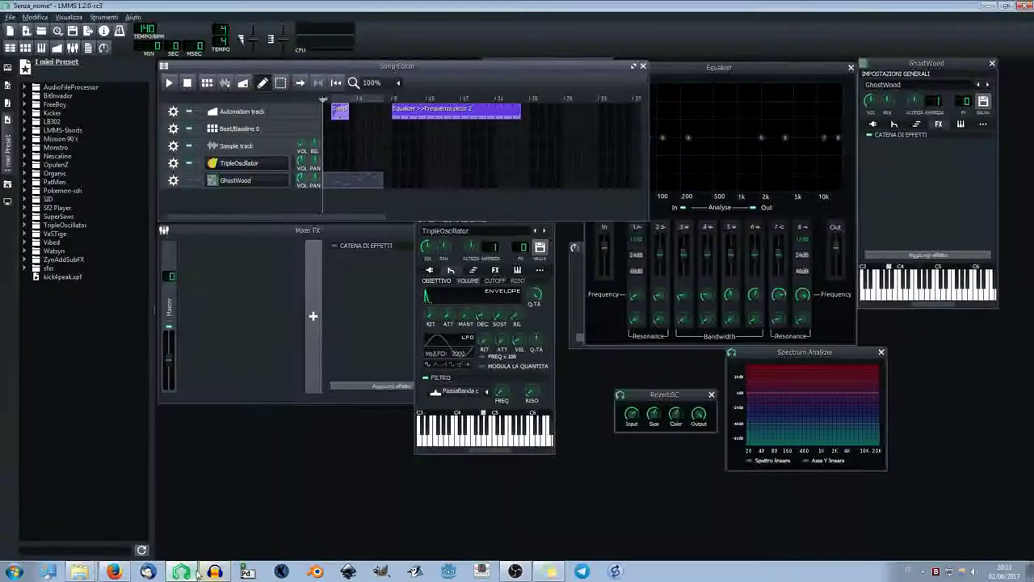
left_click(181, 572)
left_click(8, 101)
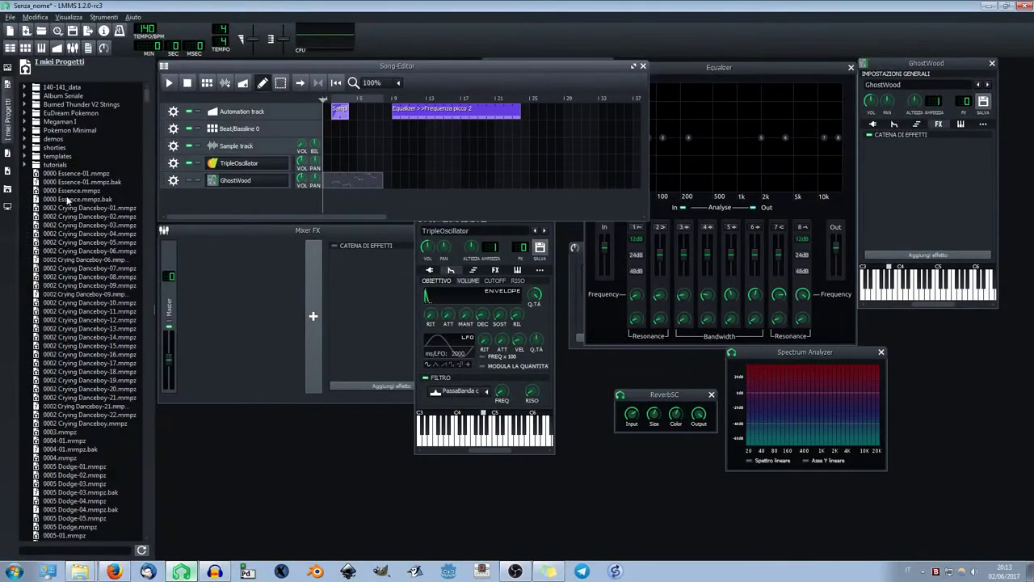
left_click(25, 139)
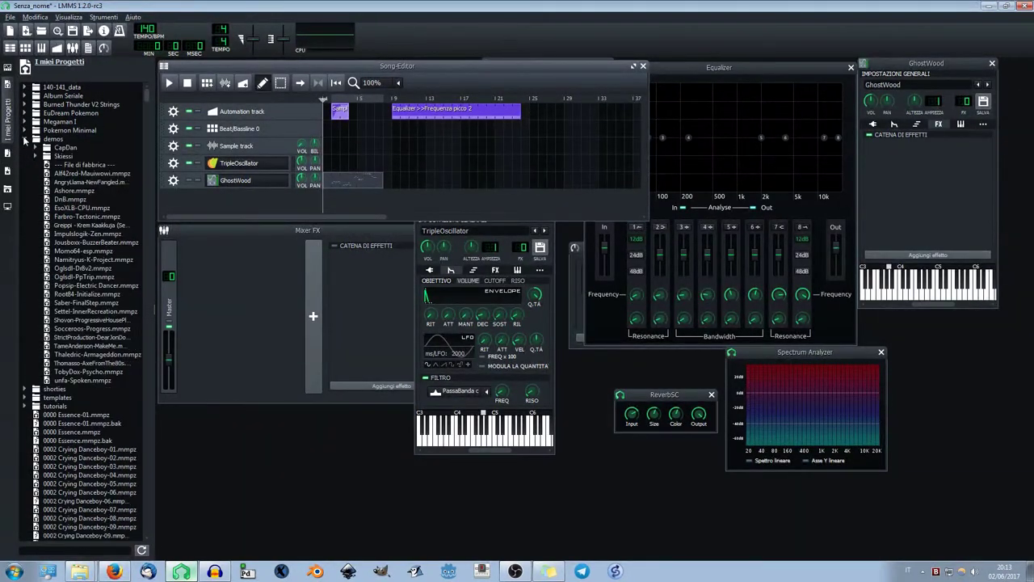
double_click(115, 242)
left_click(576, 299)
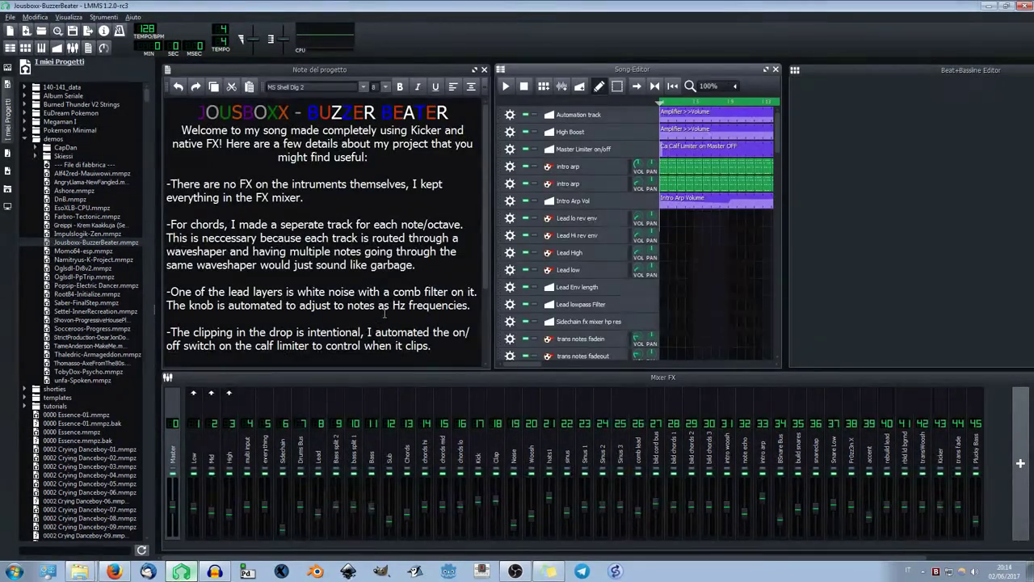
- Close the project notes window and move the Song-Editor into the space it leaves
left_click_drag(342, 67, 385, 76)
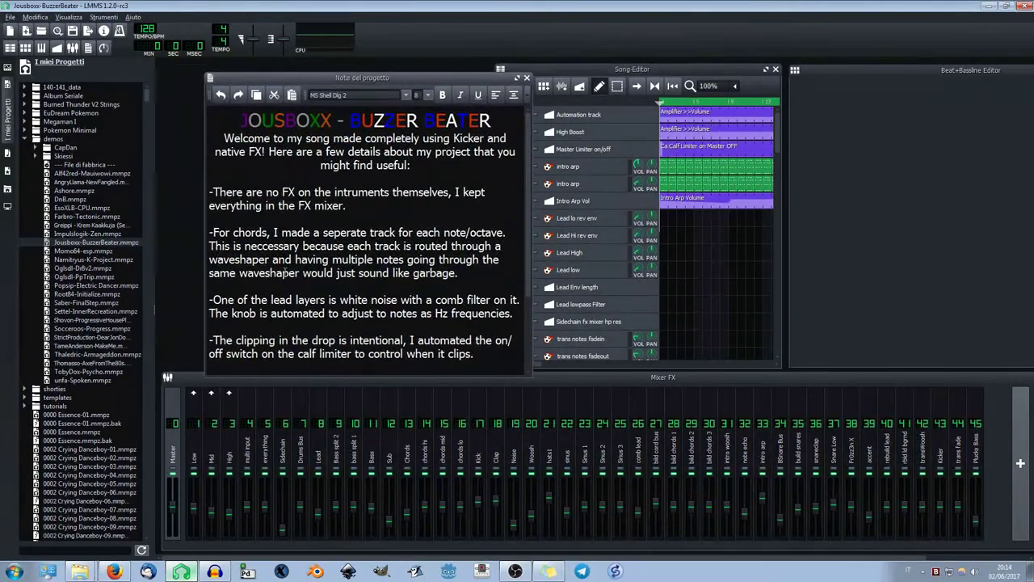
left_click(526, 80)
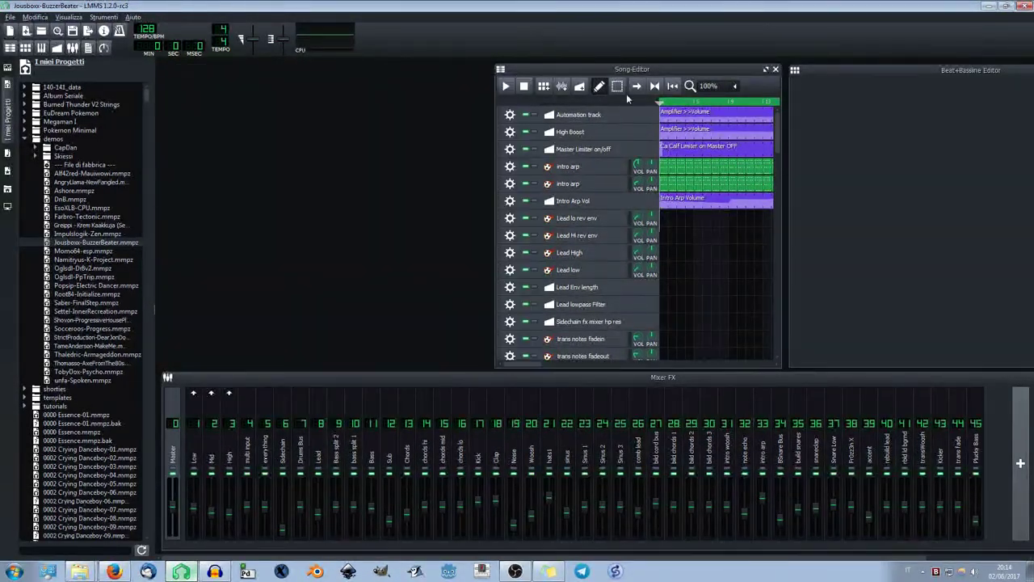
left_click_drag(638, 72, 497, 73)
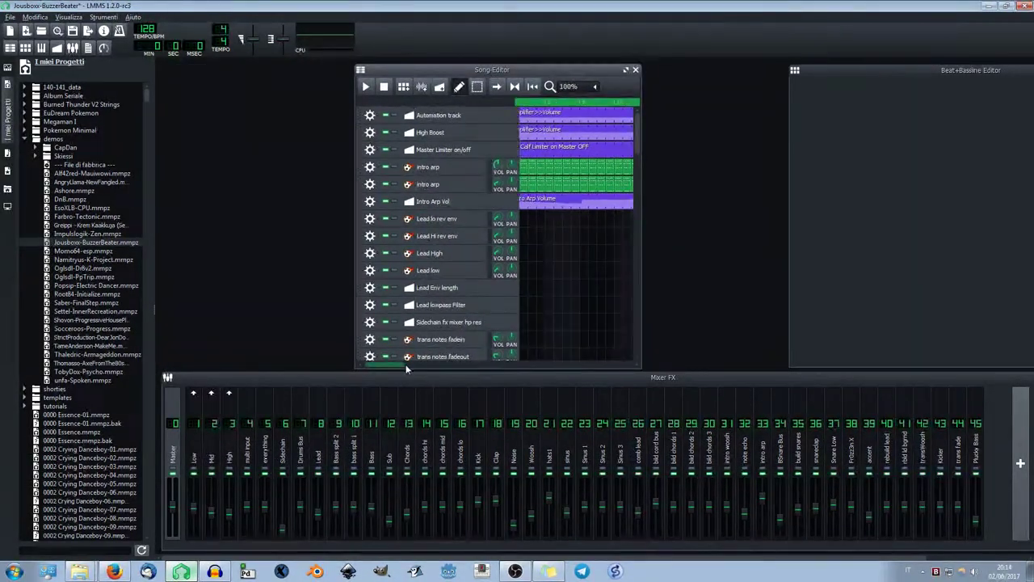
left_click_drag(637, 129, 652, 88)
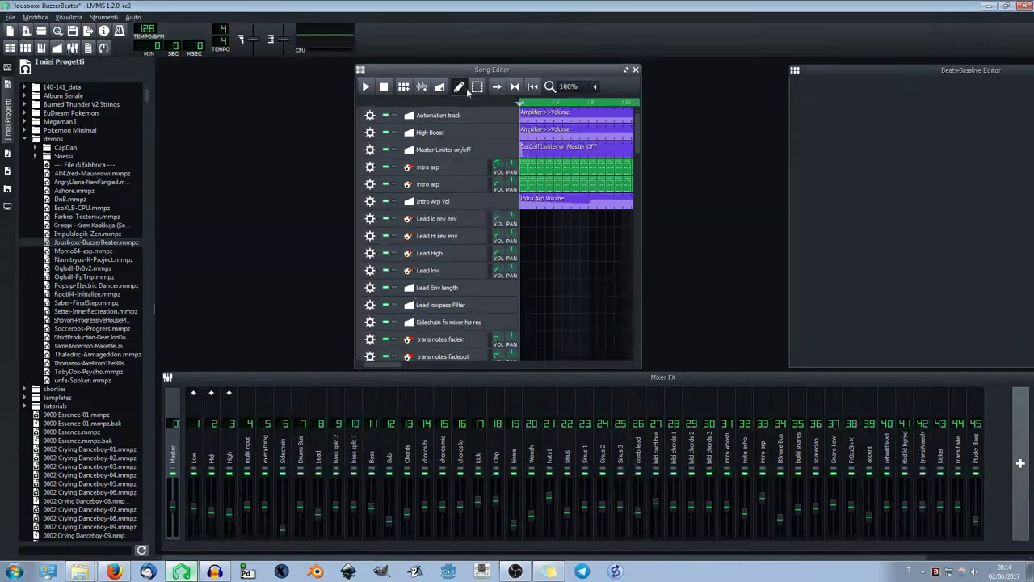
- Show the Beat+Bassline Editor, look through its pattern list and maximised view, and place it beside the Song-Editor
left_click(25, 48)
left_click(33, 51)
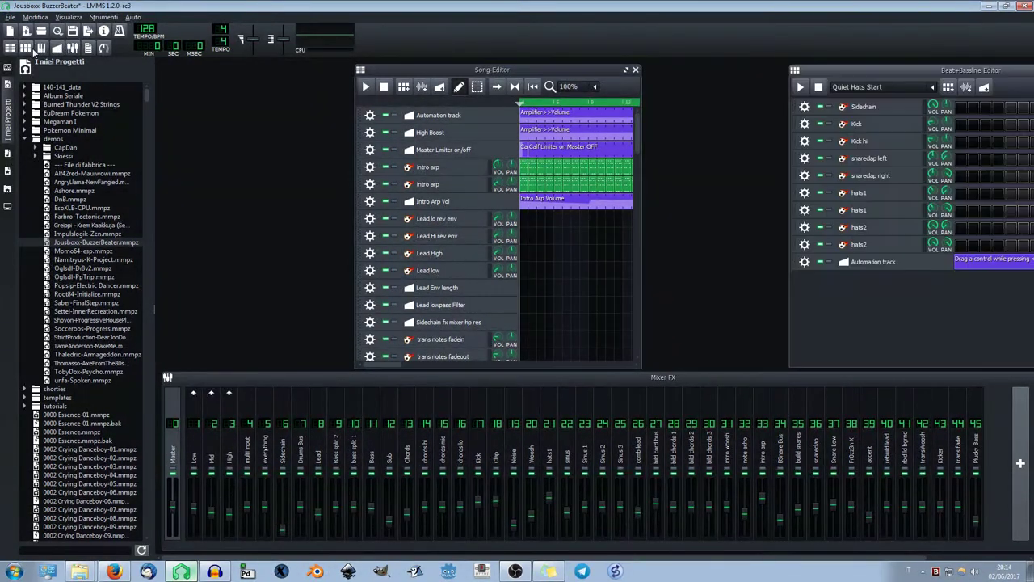
left_click_drag(919, 71, 740, 69)
left_click(755, 86)
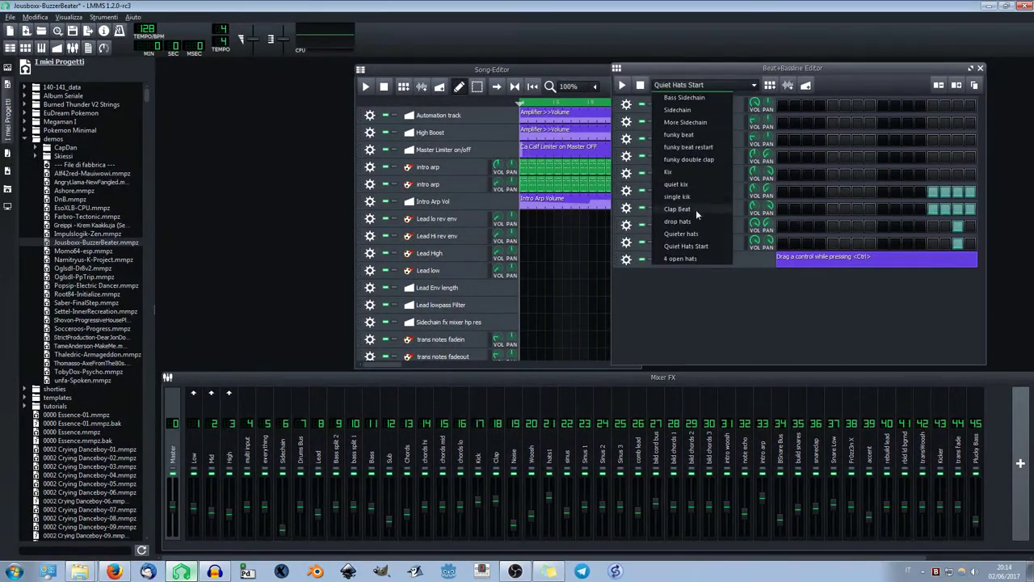
double_click(790, 69)
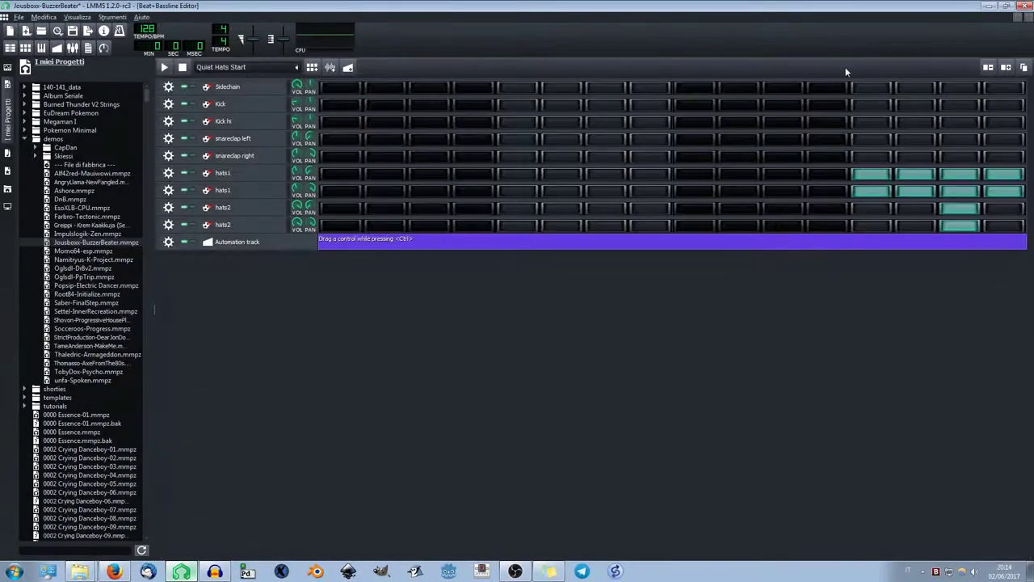
left_click(1019, 20)
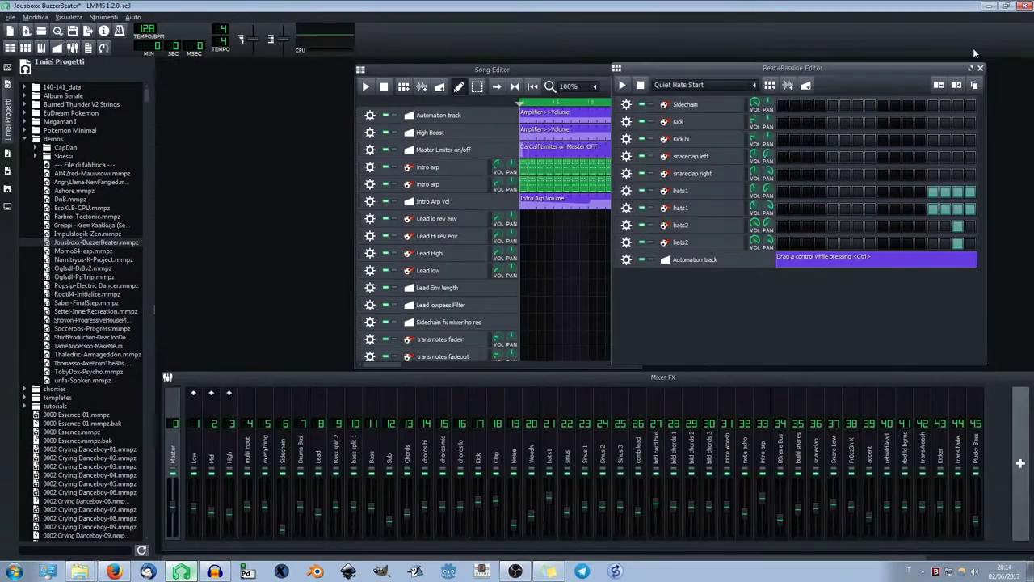
left_click_drag(856, 68, 943, 66)
- Play the Buzzer Beater song, bring the Mixer FX effects chain into view, and open the Master channel's Spectrum Analyzer
left_click(359, 85)
left_click(362, 87)
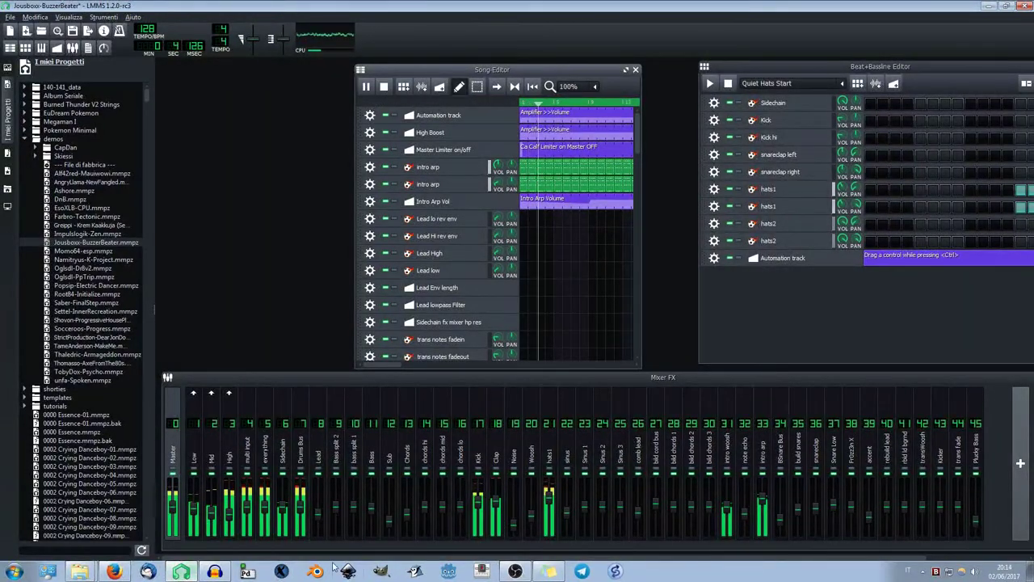
left_click_drag(772, 376, 760, 375)
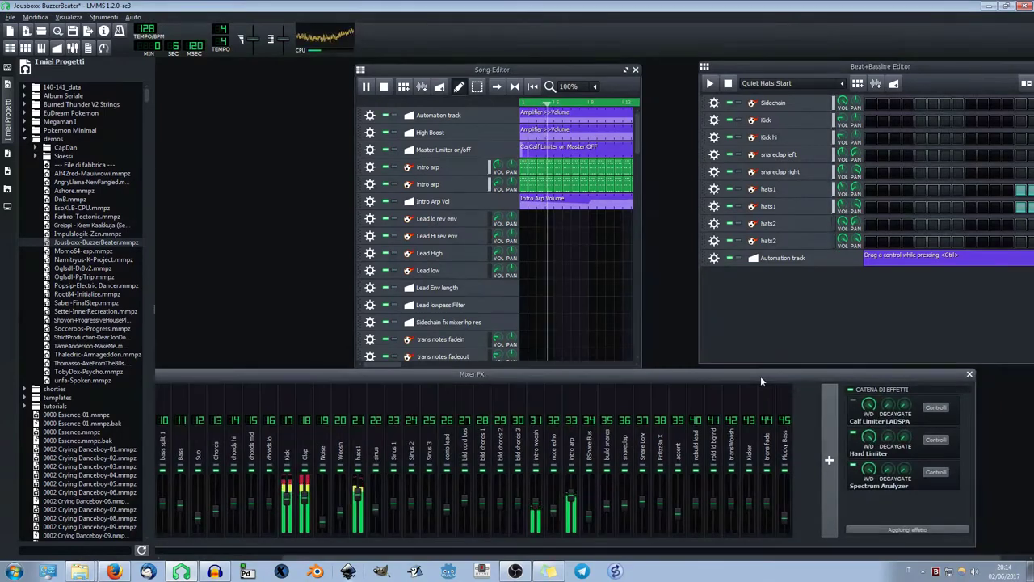
left_click(935, 475)
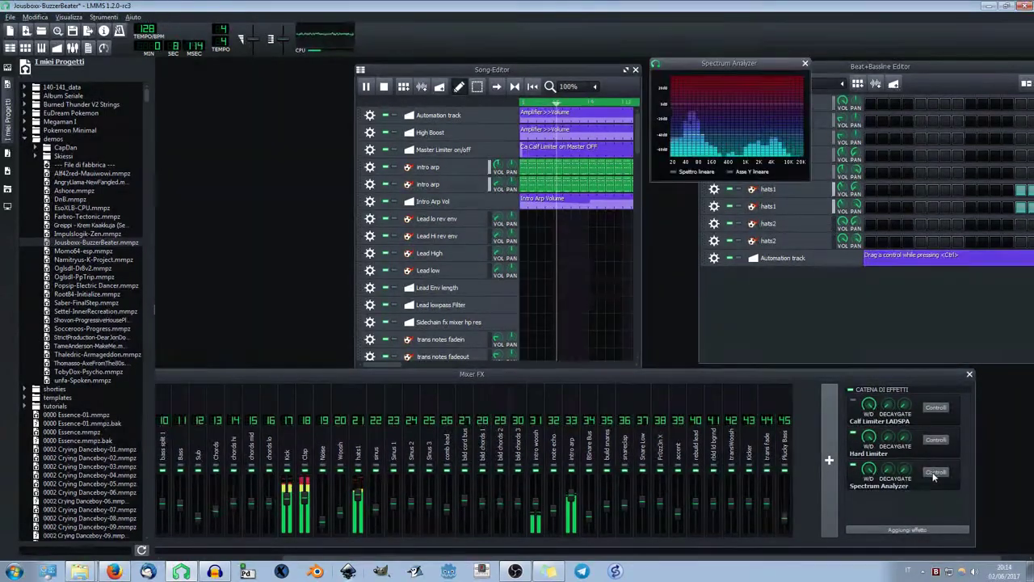
- Move the Spectrum Analyzer beside the Song-Editor and shift the Mixer FX window so more of its channels are visible
left_click_drag(732, 65, 276, 87)
left_click_drag(562, 376, 720, 378)
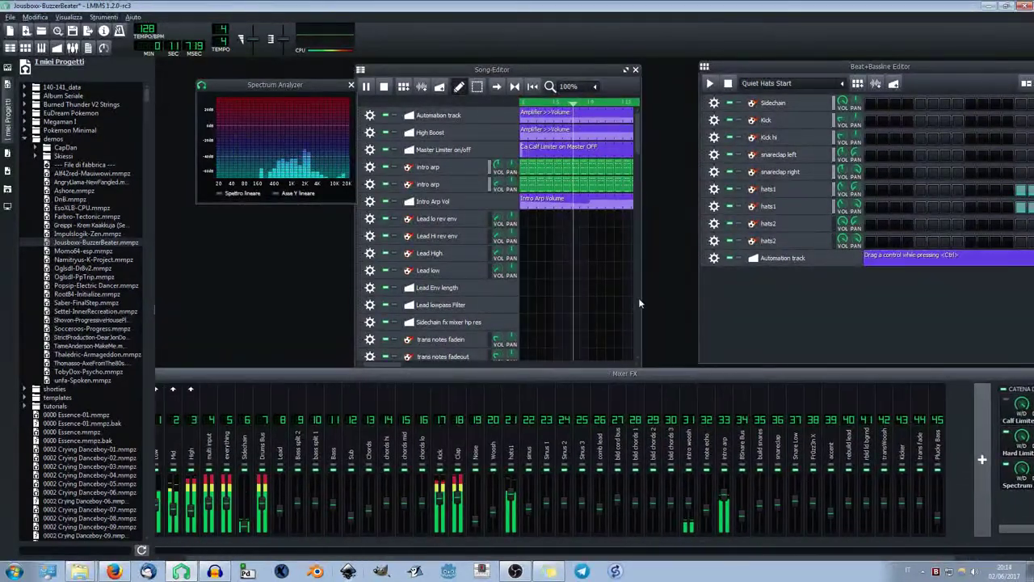
- Stop the song and start a new project, discarding the changes to the Buzzer Beater demo
left_click(385, 86)
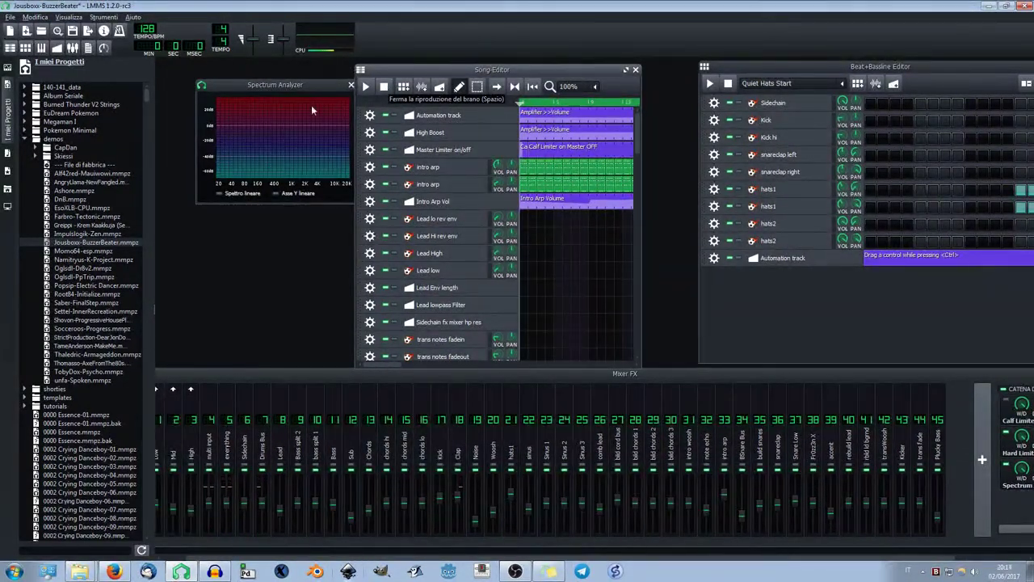
left_click(12, 31)
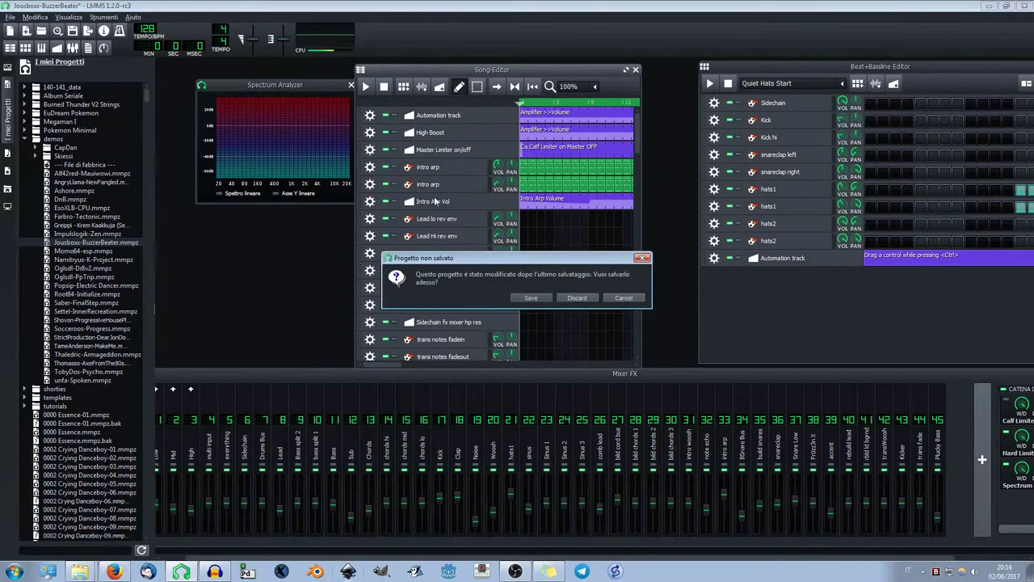
left_click(585, 301)
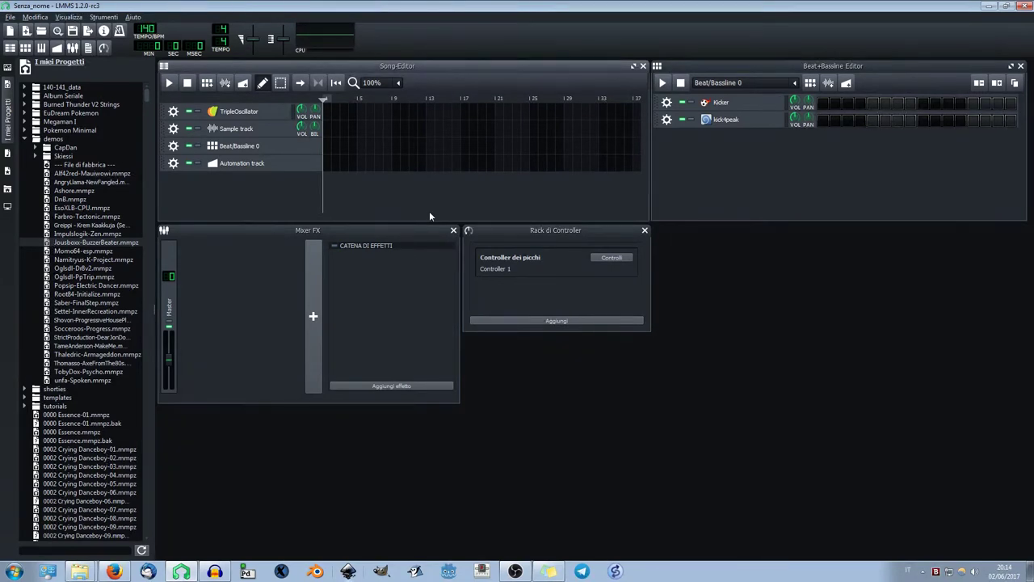
- Switch to Firefox and highlight the release note about always using the master channel for preset previews
left_click(216, 572)
left_click(215, 572)
left_click(114, 572)
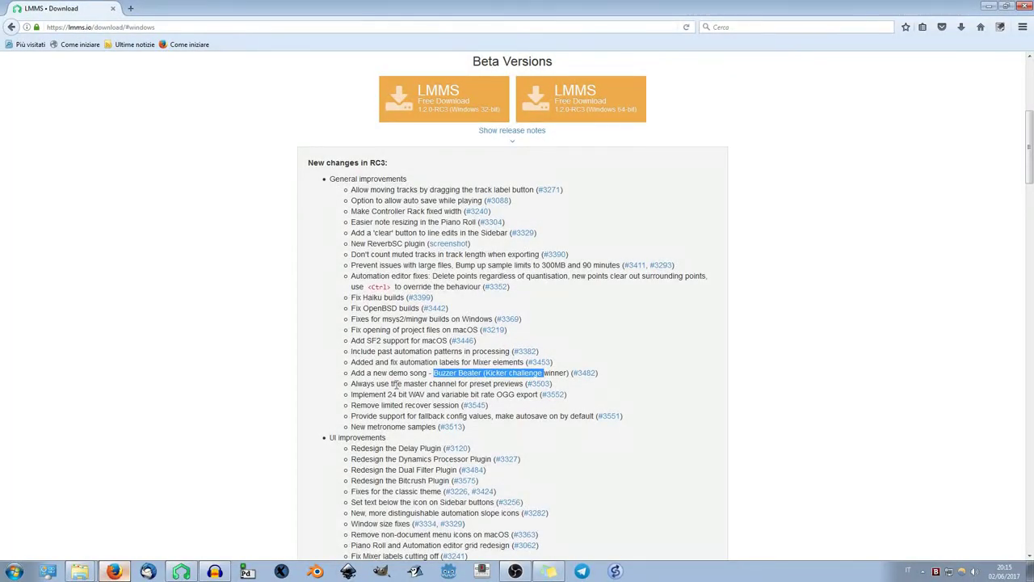
left_click_drag(382, 383, 452, 384)
left_click(452, 384)
- Switch to LMMS and expand the Organic folder in the personal presets
left_click(215, 571)
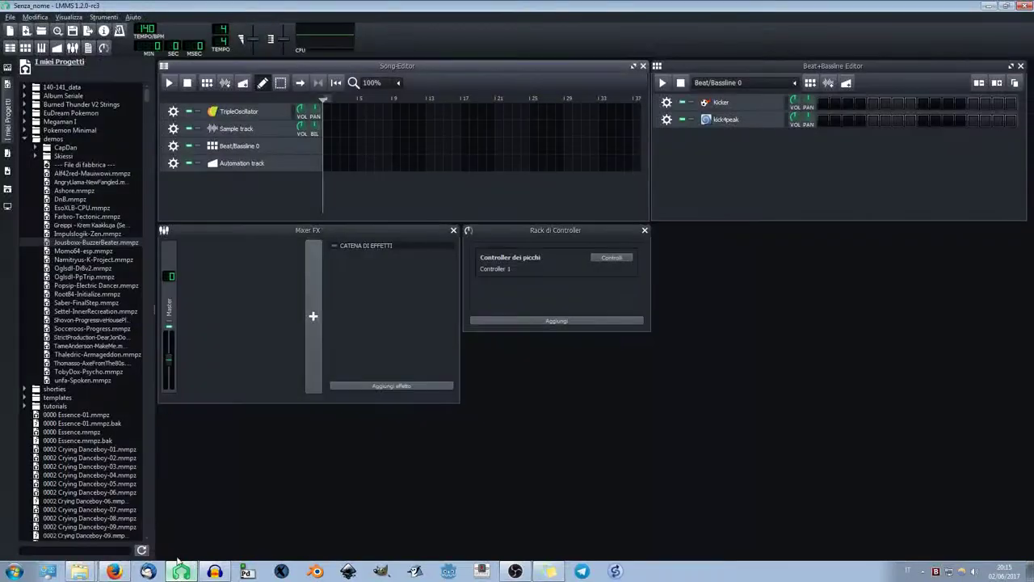
left_click(8, 170)
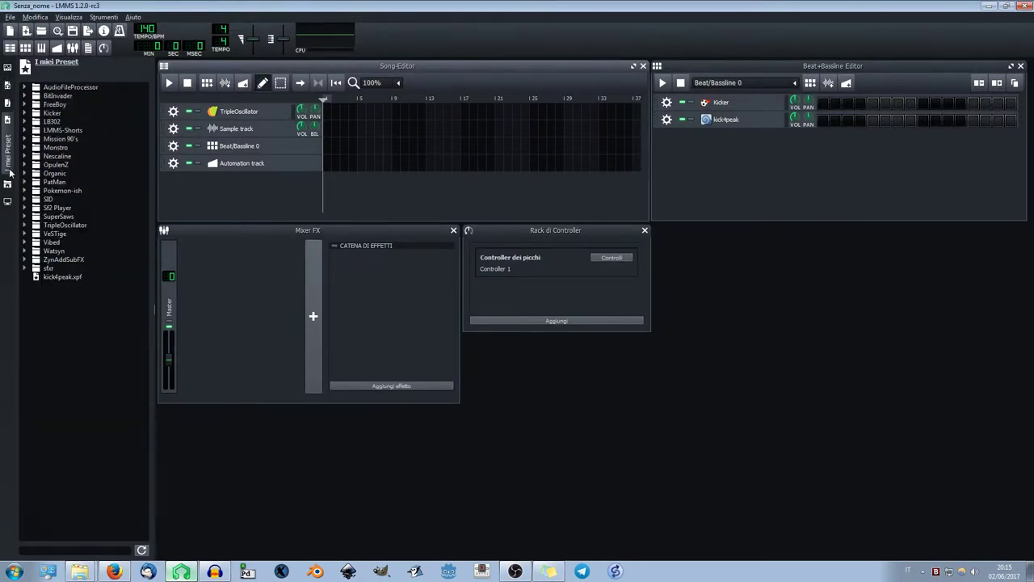
left_click(24, 173)
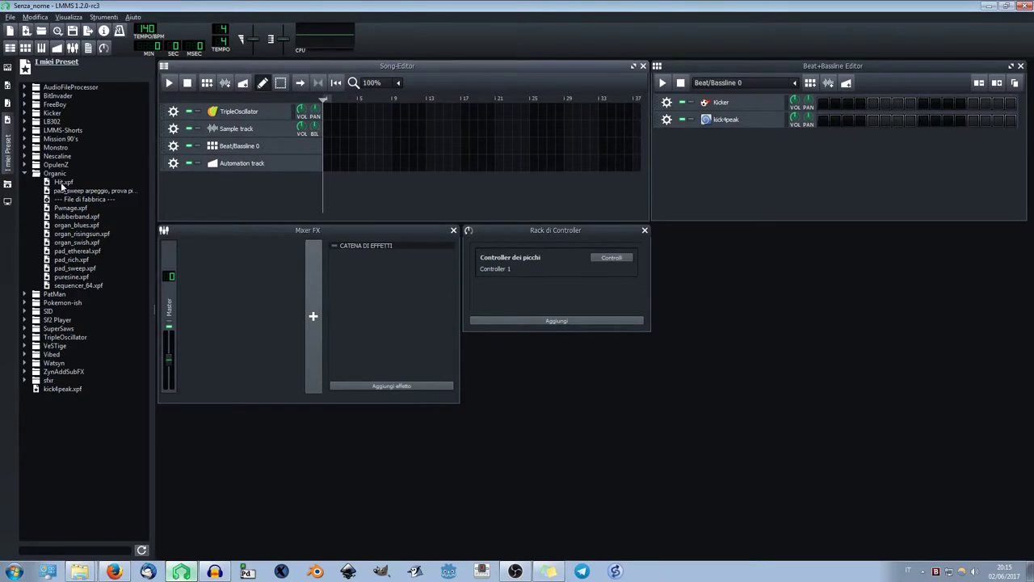
- Add three FX channels to the mixer, keep FX 3 selected, and preview the Hit.xpf preset
left_click(313, 295)
left_click(314, 295)
left_click(313, 295)
left_click(230, 283)
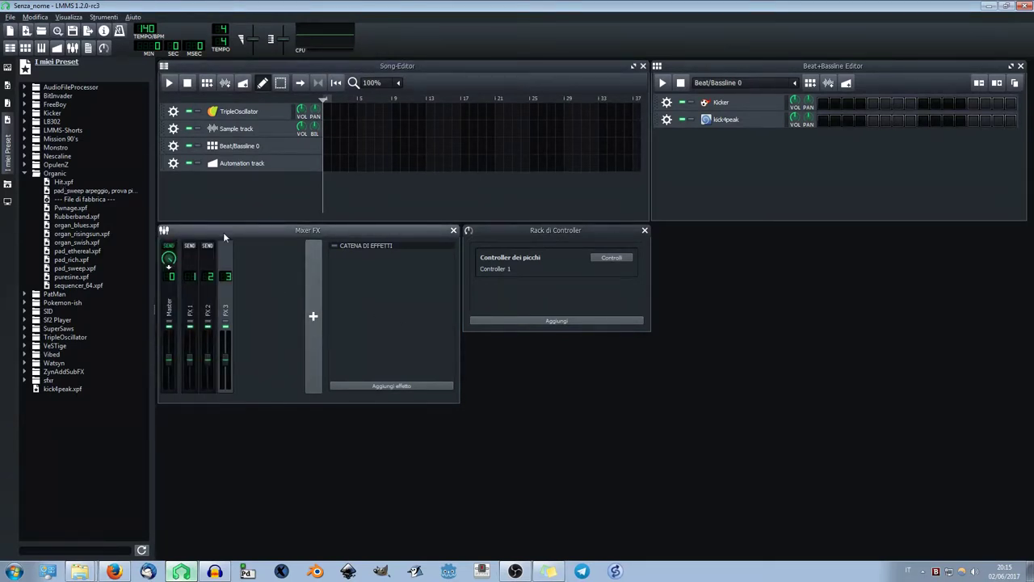
left_click(70, 184)
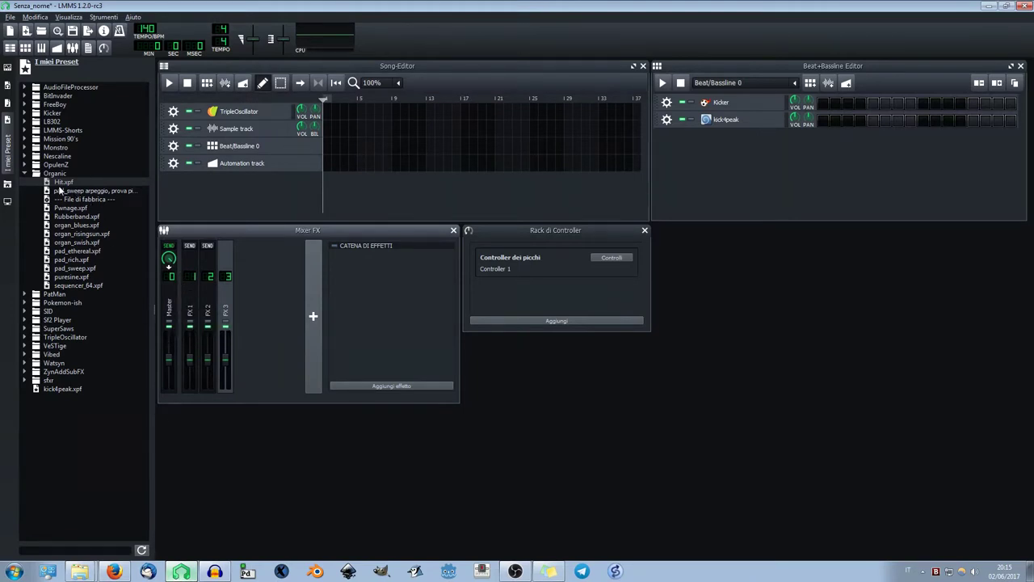
- Switch to Firefox and highlight the entry "Implement 24 bit WAV and variable bit rate OGG export"
left_click(113, 571)
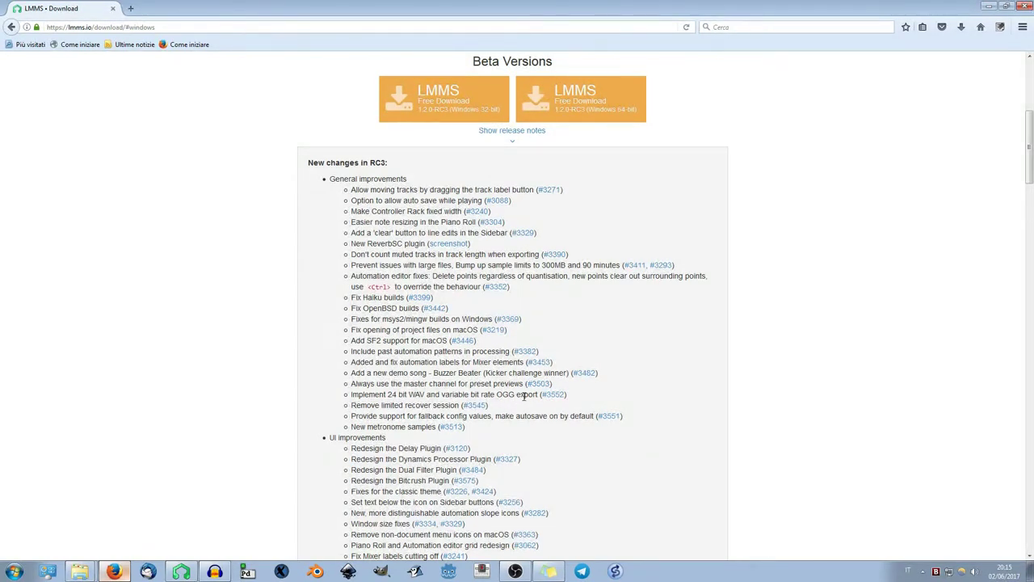
left_click_drag(541, 395, 338, 398)
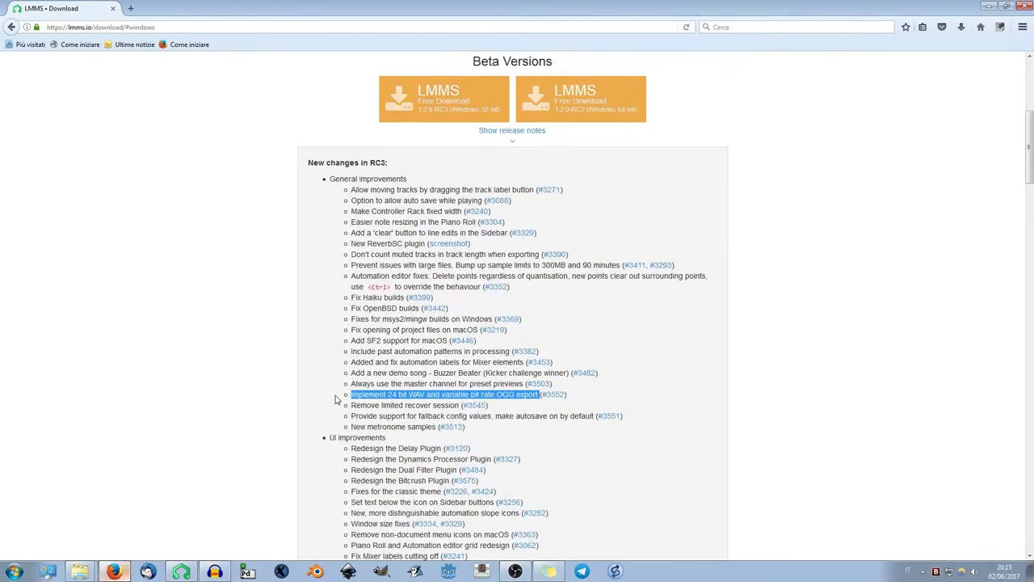
- Return to LMMS and add a pattern at the start of the TripleOscillator track in the Song-Editor
left_click(181, 571)
double_click(331, 112)
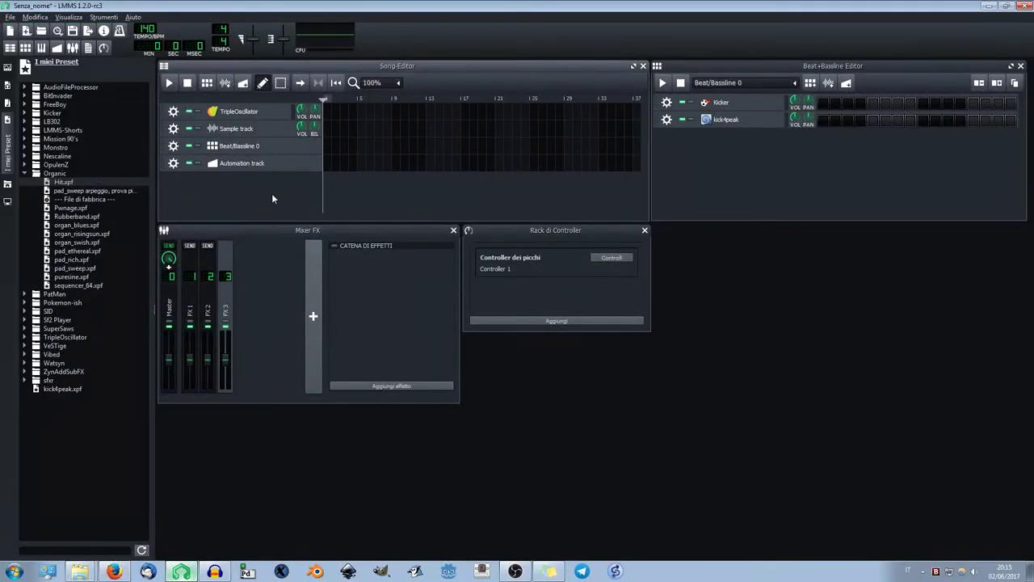
left_click(298, 172)
left_click(490, 66)
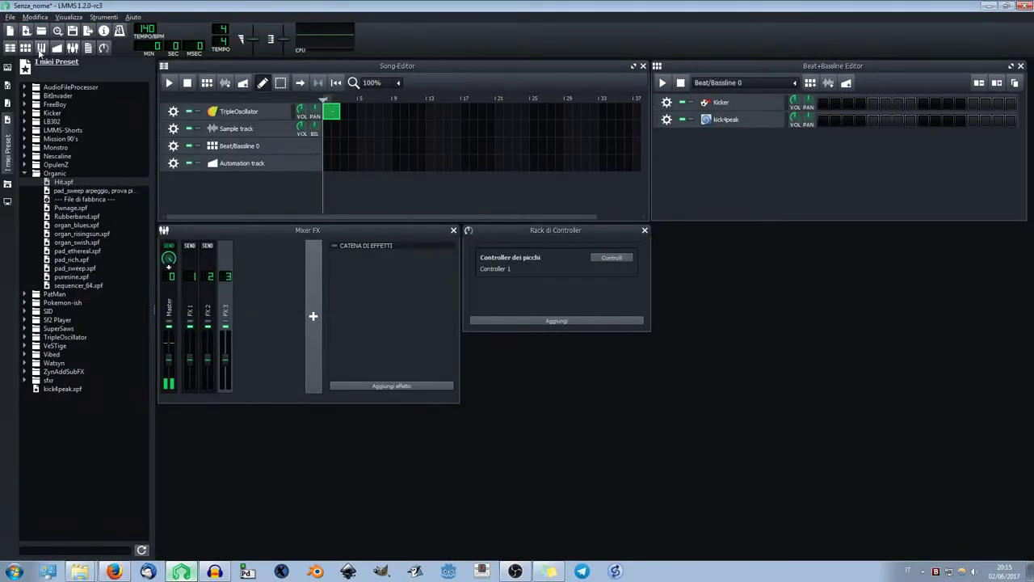
- Open the export settings for senza_nome.wav, show the bit resolution choices including 24 Bit Integer, and cancel the export
left_click(11, 16)
left_click(27, 153)
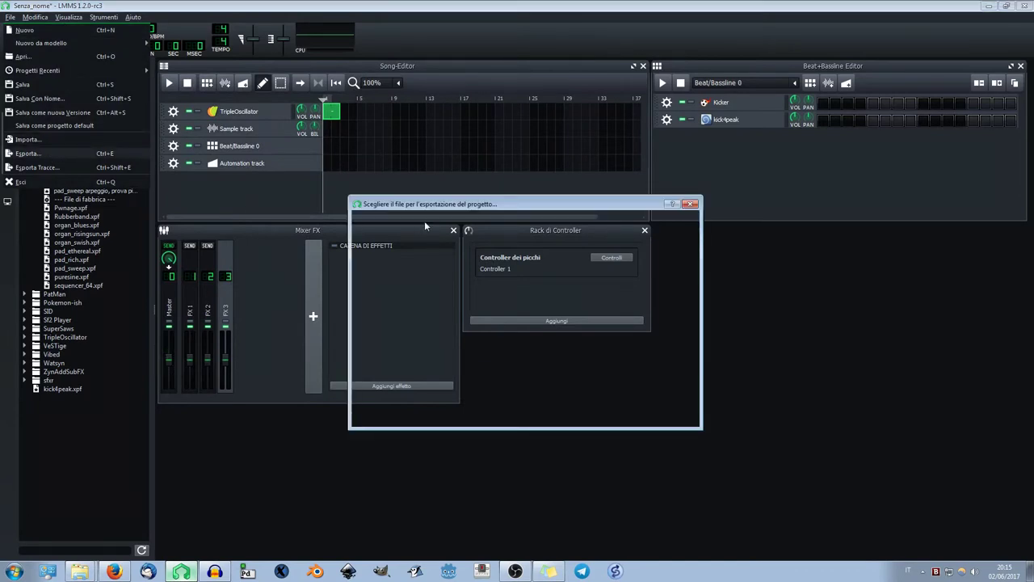
left_click(664, 401)
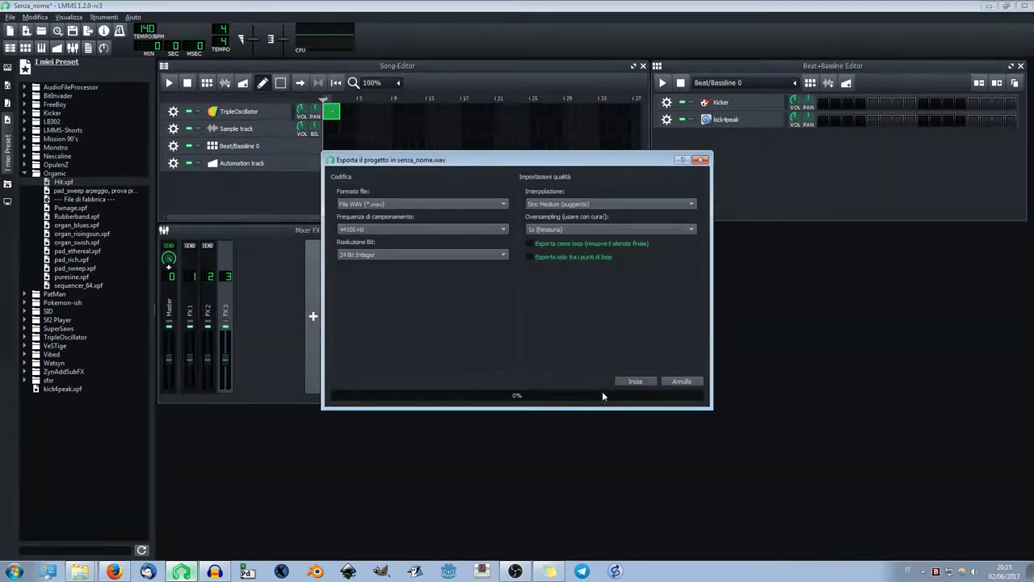
left_click(383, 204)
left_click(384, 203)
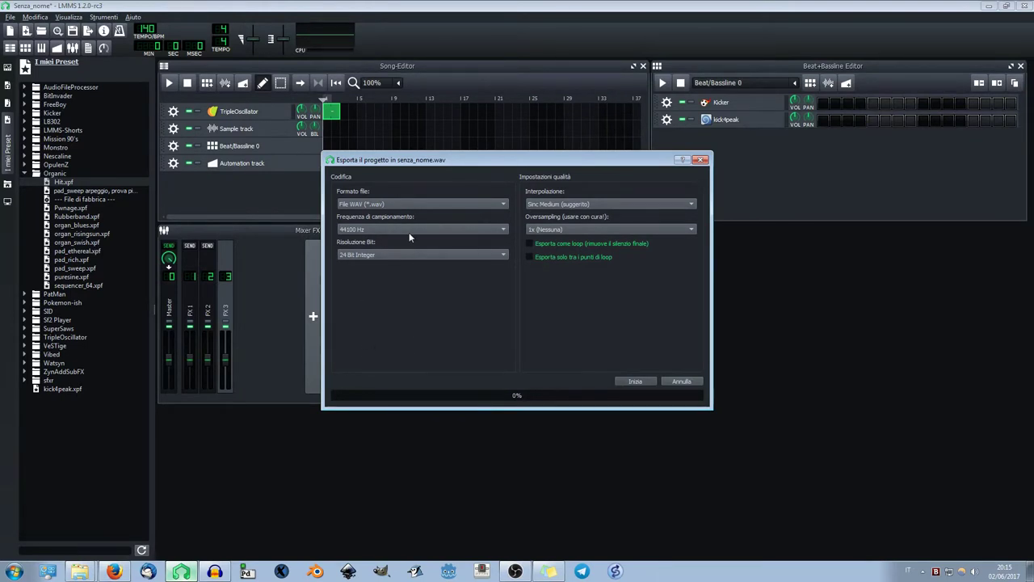
left_click(386, 253)
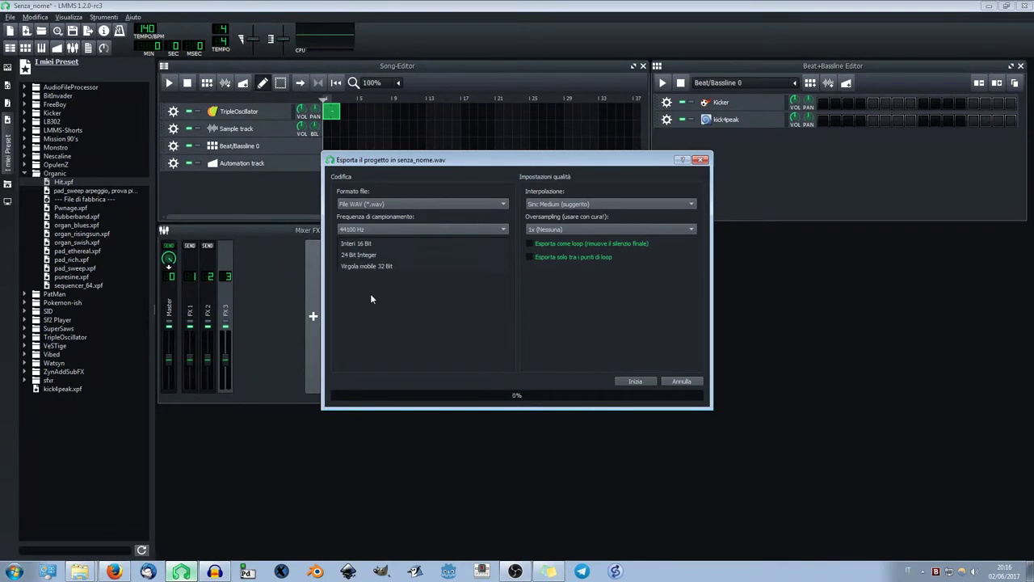
left_click(359, 255)
left_click(683, 381)
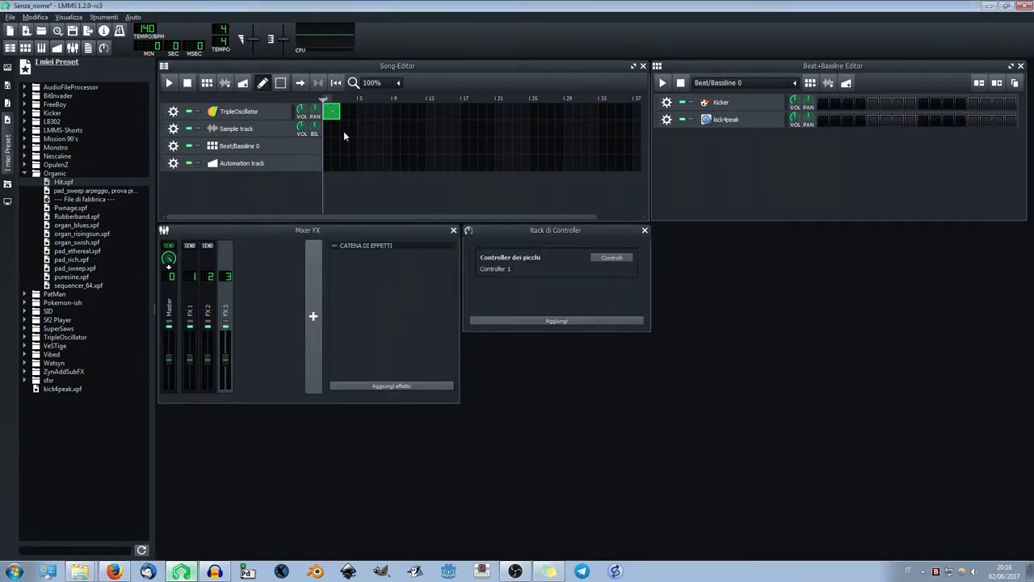
- Start another project export with the compressed OGG file type, using senza_nome.ogg as the file
left_click(10, 16)
left_click(49, 155)
left_click(479, 415)
left_click(471, 426)
key("Return")
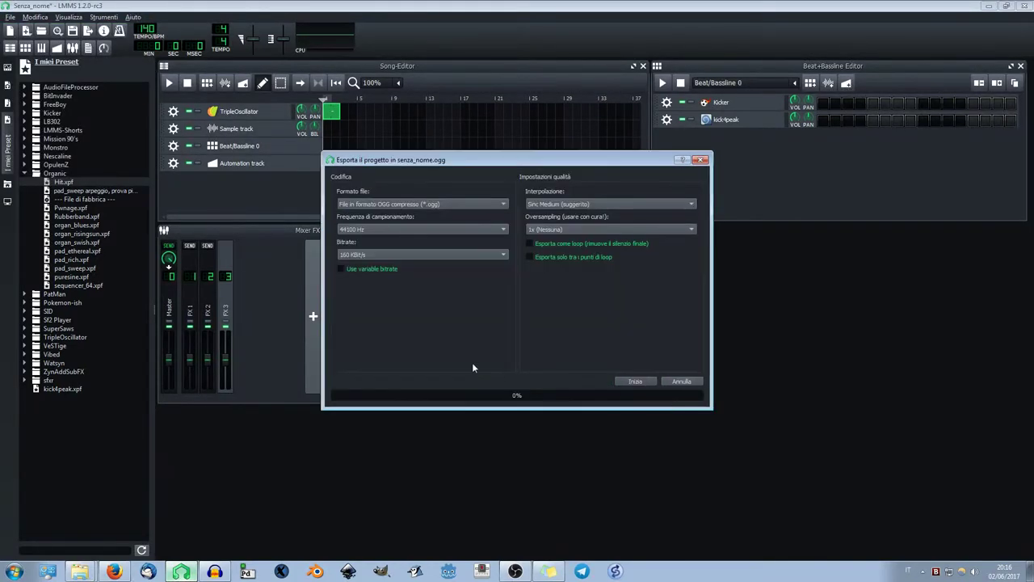
- Show the OGG export's sample rate, bitrate and Use variable bitrate options, then cancel the export
left_click(406, 229)
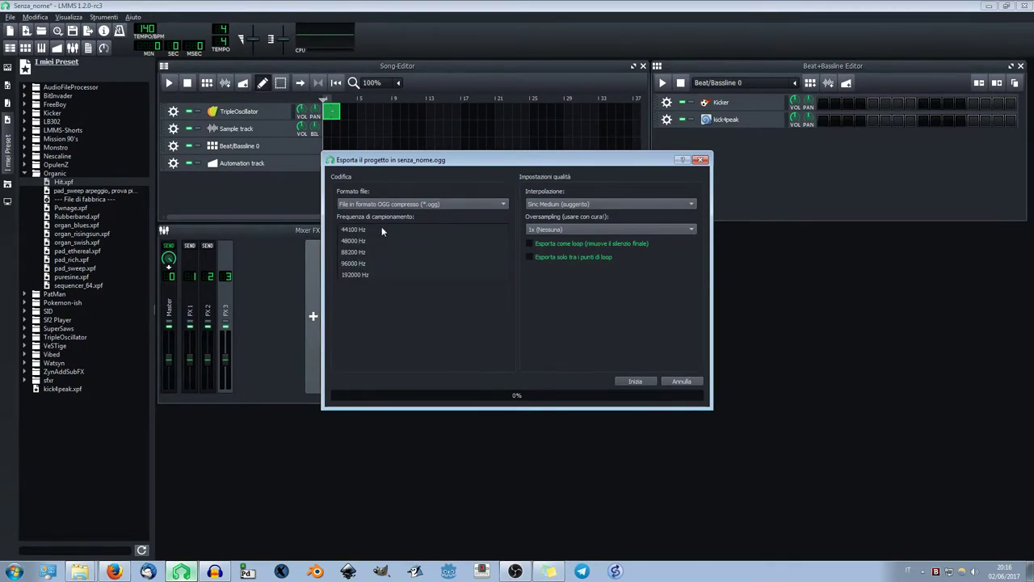
left_click(381, 228)
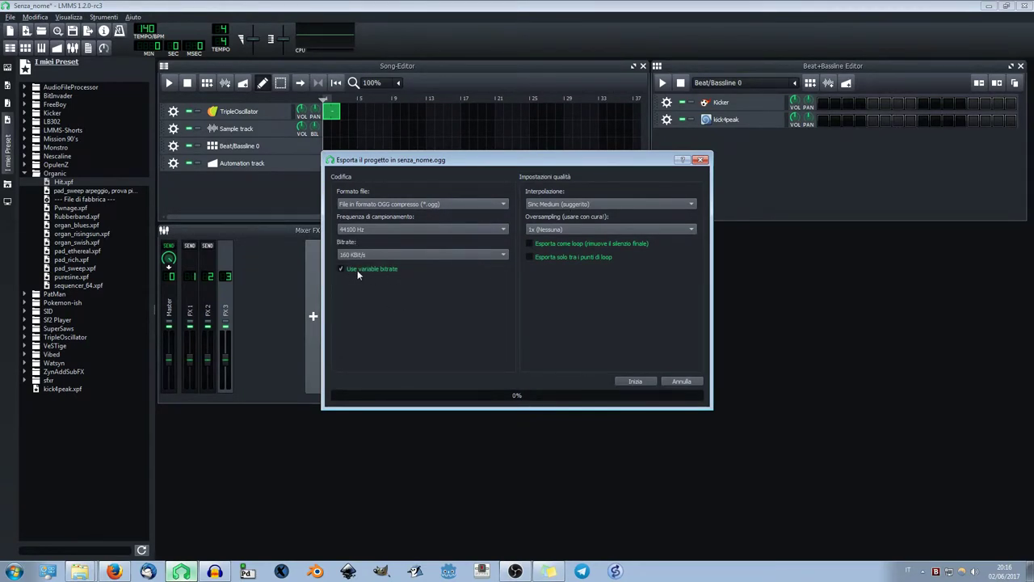
left_click(383, 255)
left_click(379, 330)
left_click(343, 269)
left_click(374, 257)
left_click(373, 268)
left_click(676, 381)
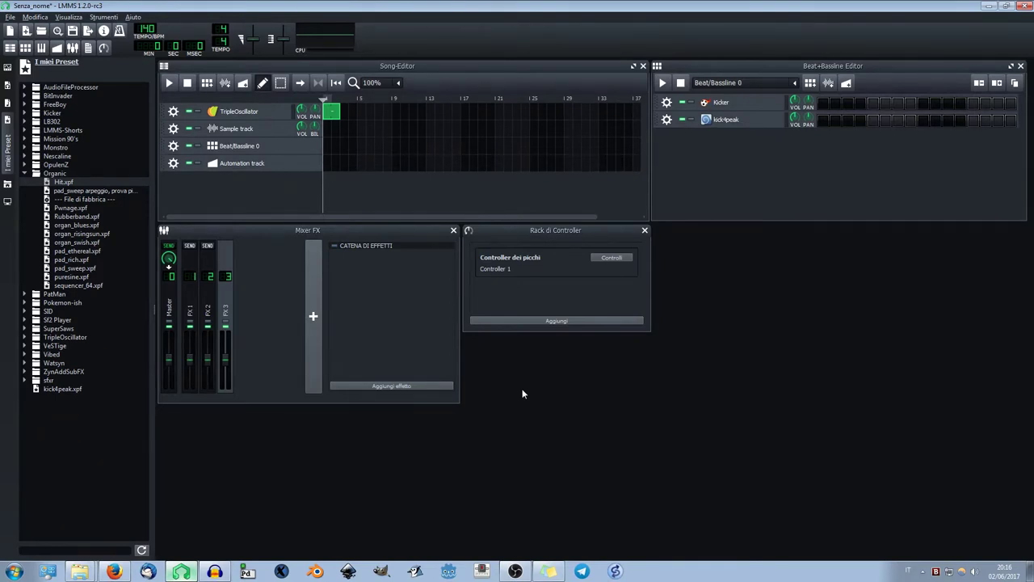
- Switch to Firefox and highlight the release note "Remove limited recover session"
left_click(114, 572)
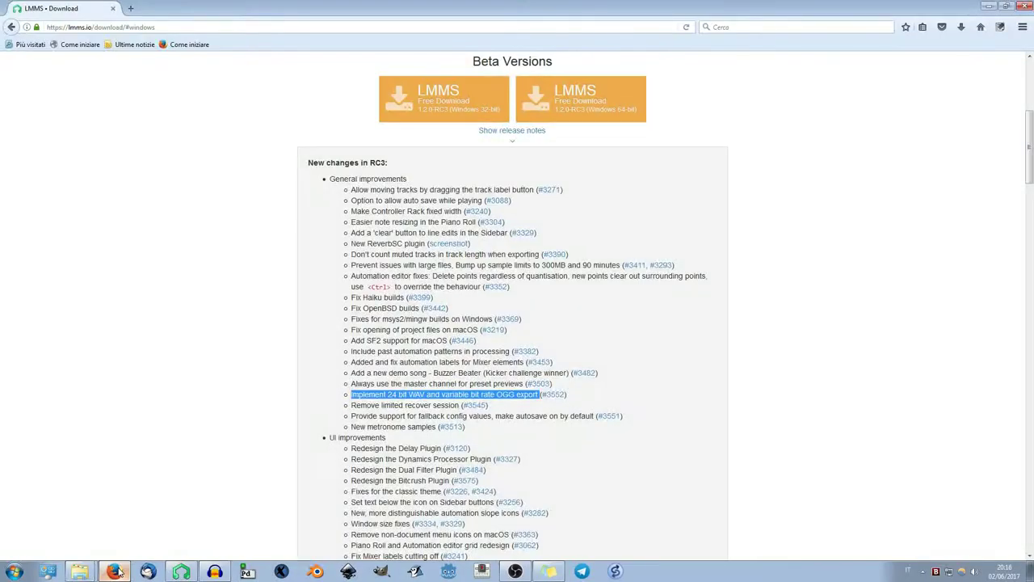
scroll(363, 476, "down", 2)
scroll(376, 451, "down", 1)
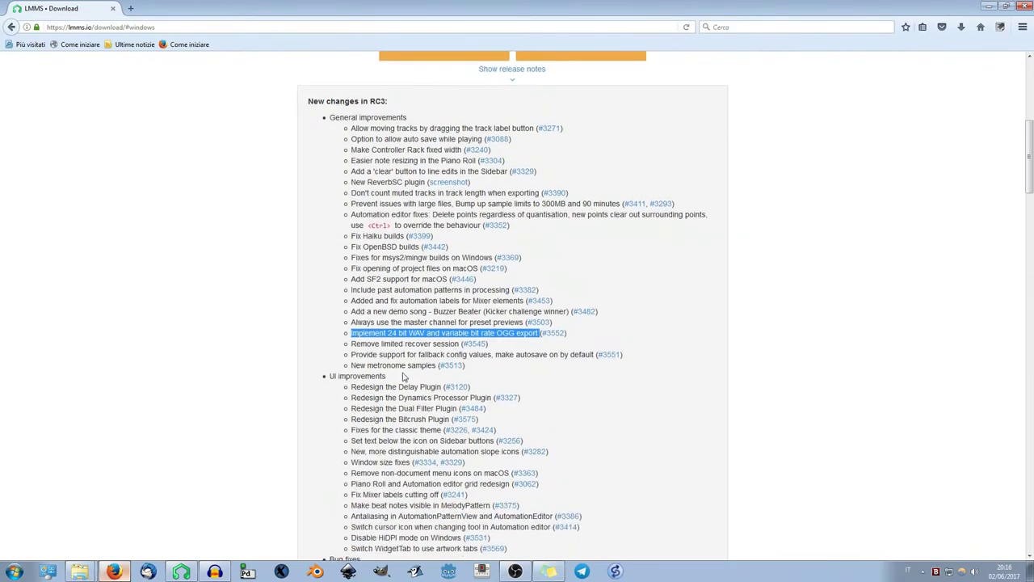
left_click(351, 346)
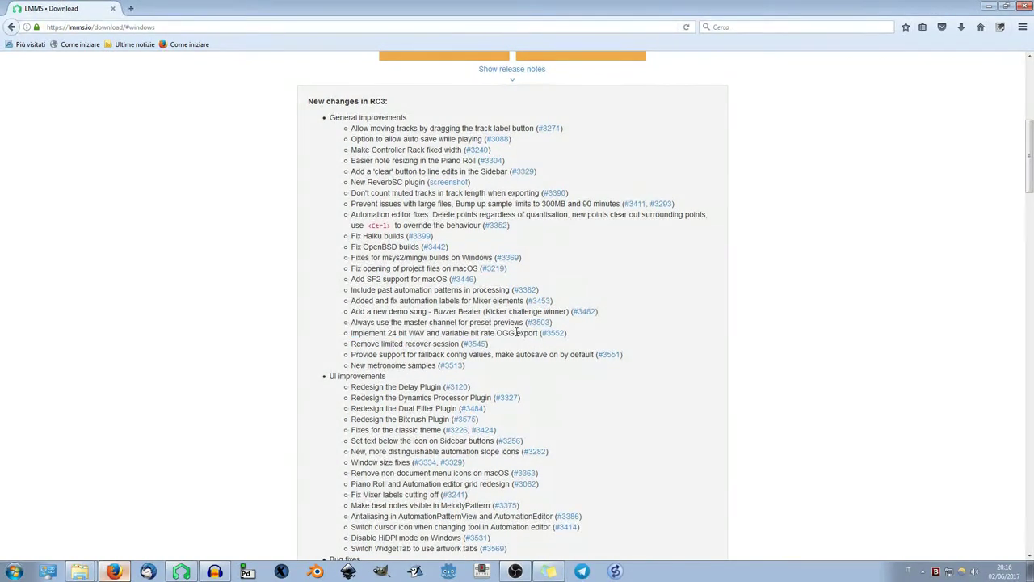
left_click_drag(502, 333, 529, 334)
left_click(540, 344)
mouse_move(461, 346)
left_mouse_down()
mouse_move(352, 345)
mouse_move(457, 345)
left_mouse_up()
left_click(352, 346)
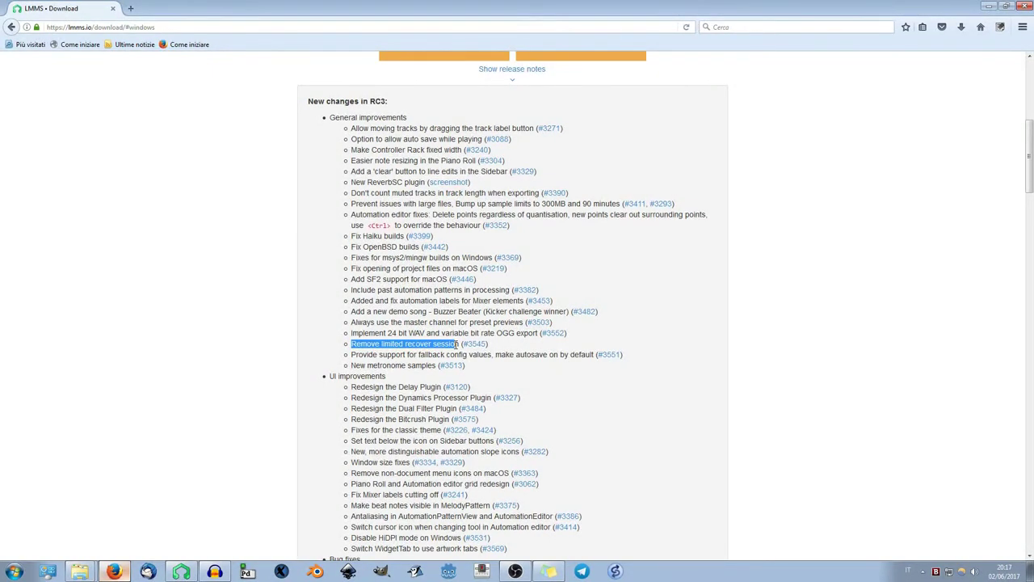
- Highlight the part of the fallback config entry about making autosave on by default
left_click(471, 351)
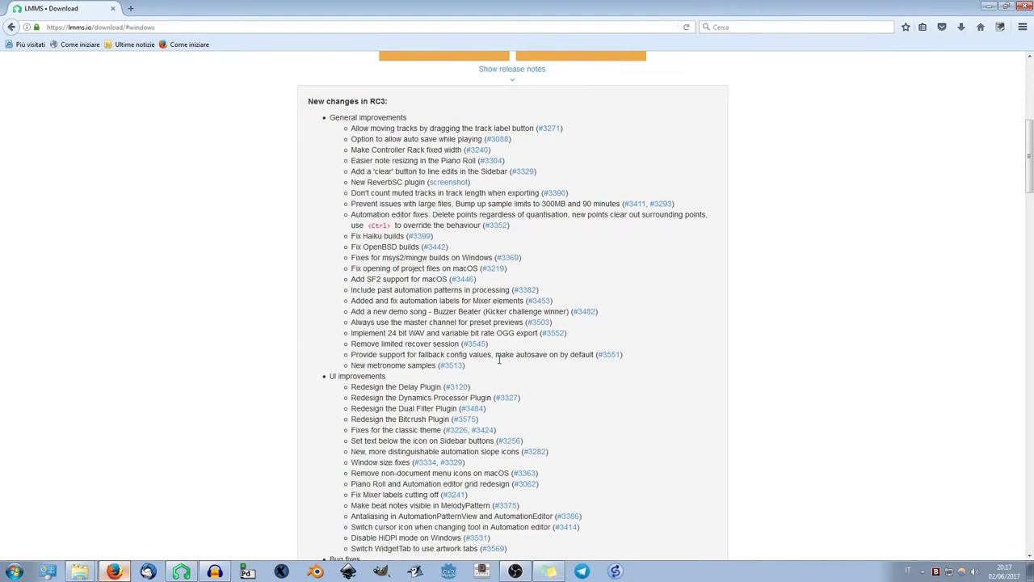
left_click_drag(594, 354, 503, 354)
left_click(505, 354)
- Switch to LMMS, mute the TripleOscillator track, and briefly play the song with the metronome before stopping it
left_click(181, 571)
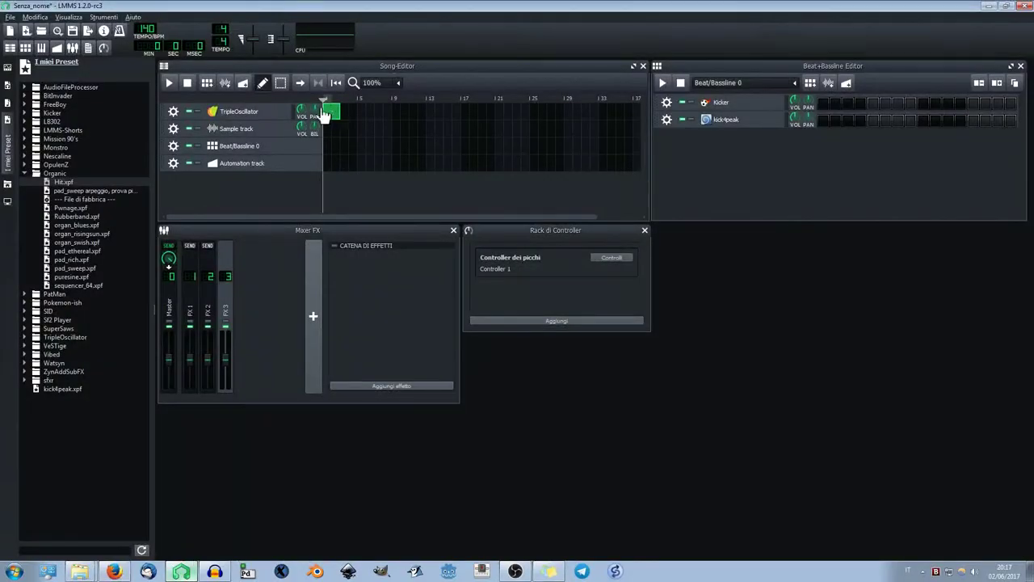
left_click(189, 111)
left_click(169, 82)
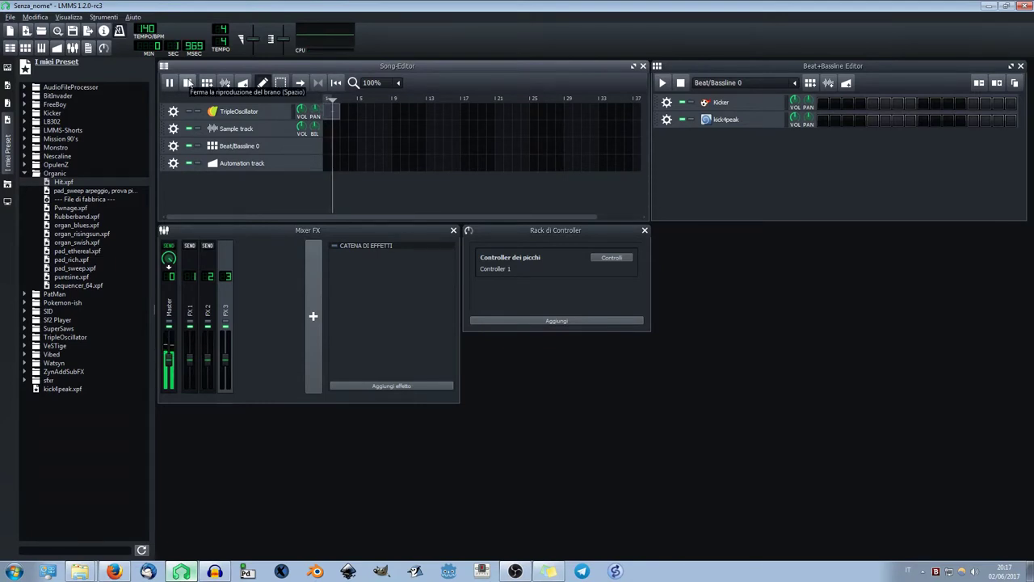
left_click(187, 83)
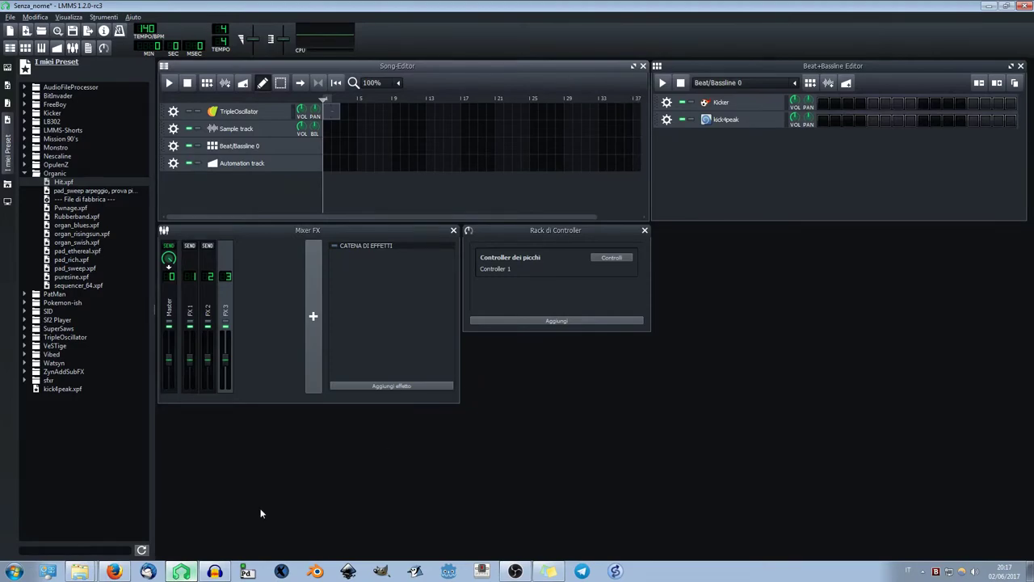
- Switch to Firefox and read through the UI improvements section of the release notes
left_click(114, 571)
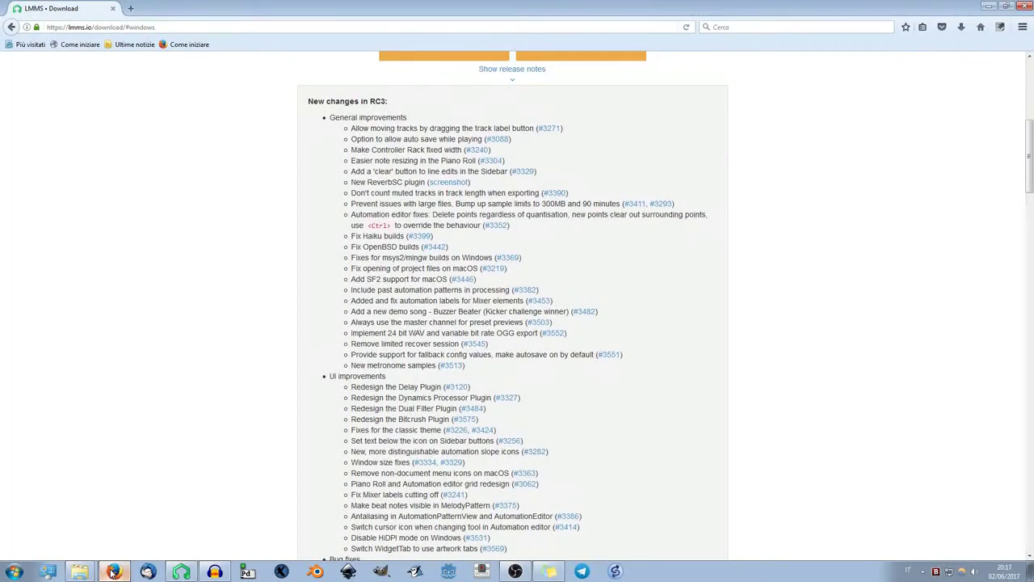
scroll(384, 202, "down", 5)
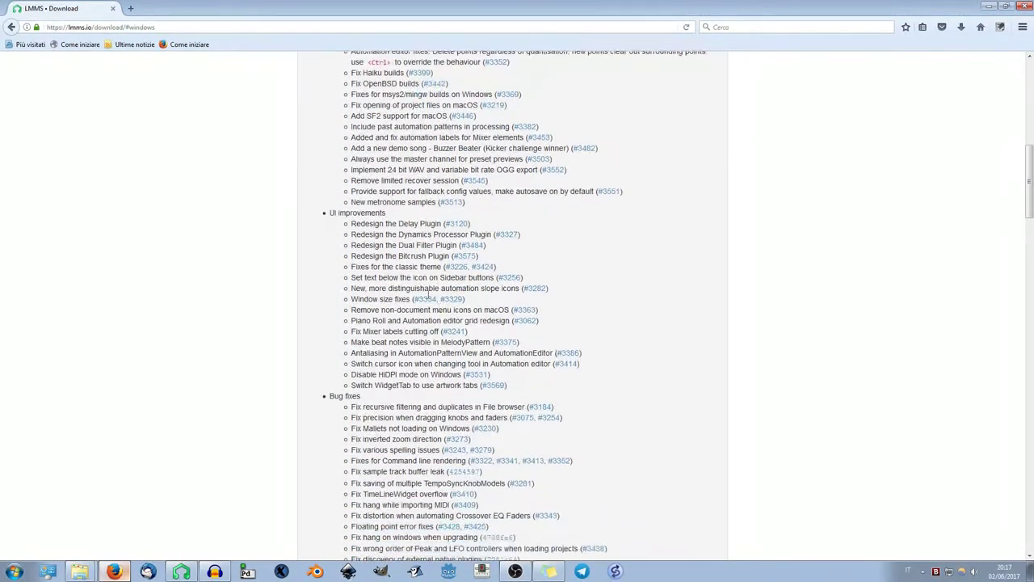
scroll(385, 202, "up", 1)
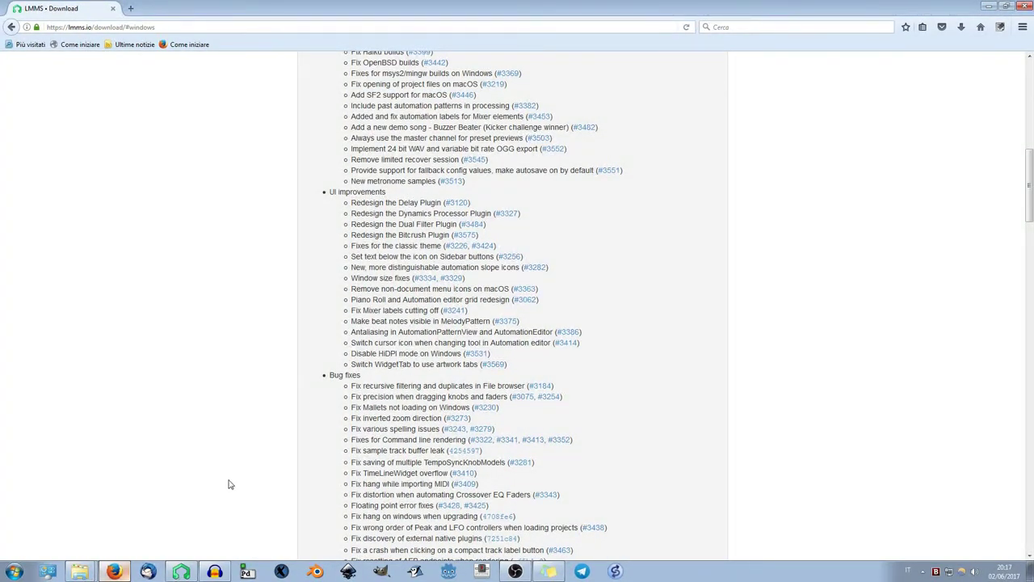
- Switch to LMMS, add the built-in Delay effect to the FX 3 channel, and move its window over the controller rack
key("alt+Tab")
left_click(372, 386)
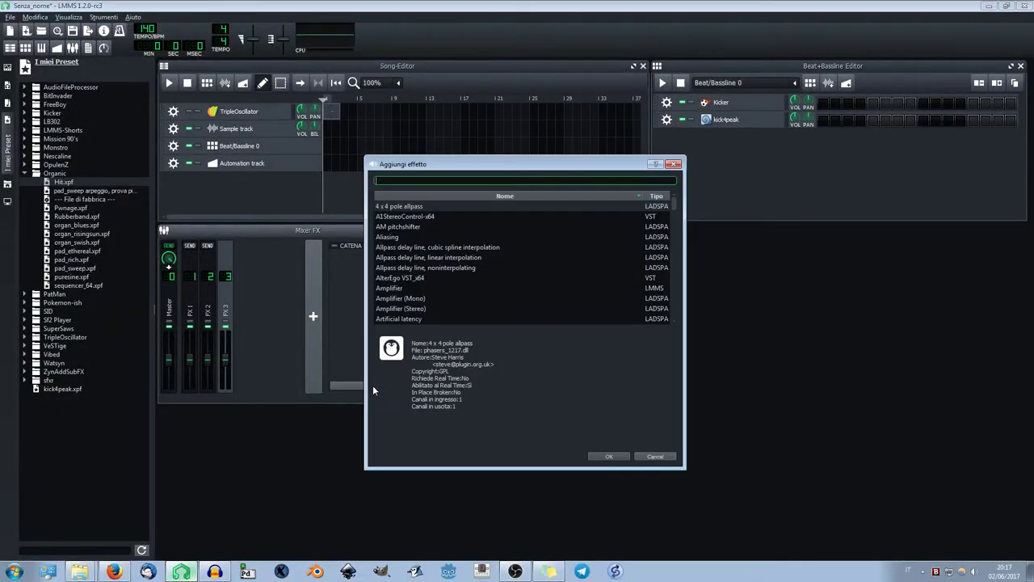
type("del")
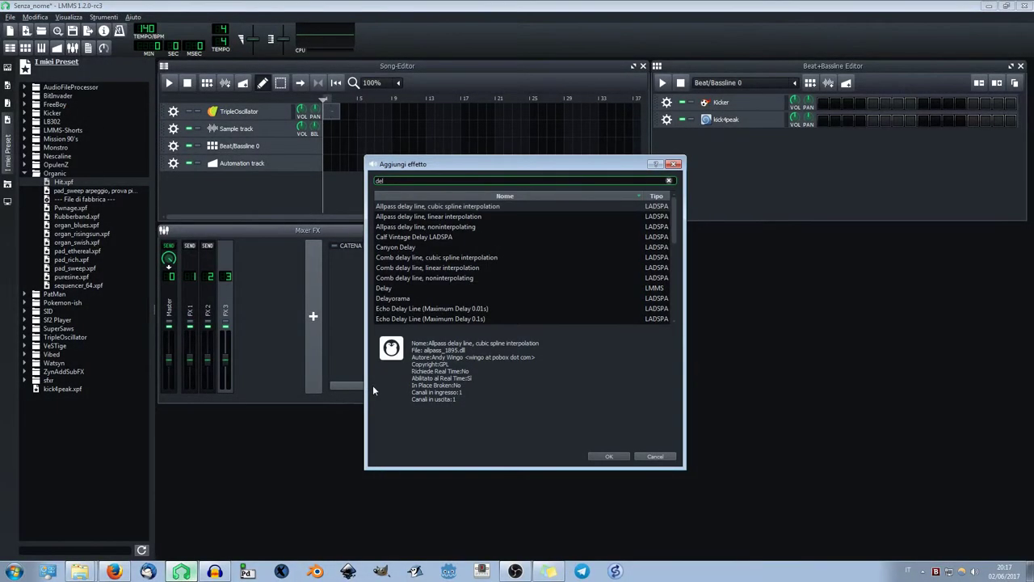
double_click(384, 286)
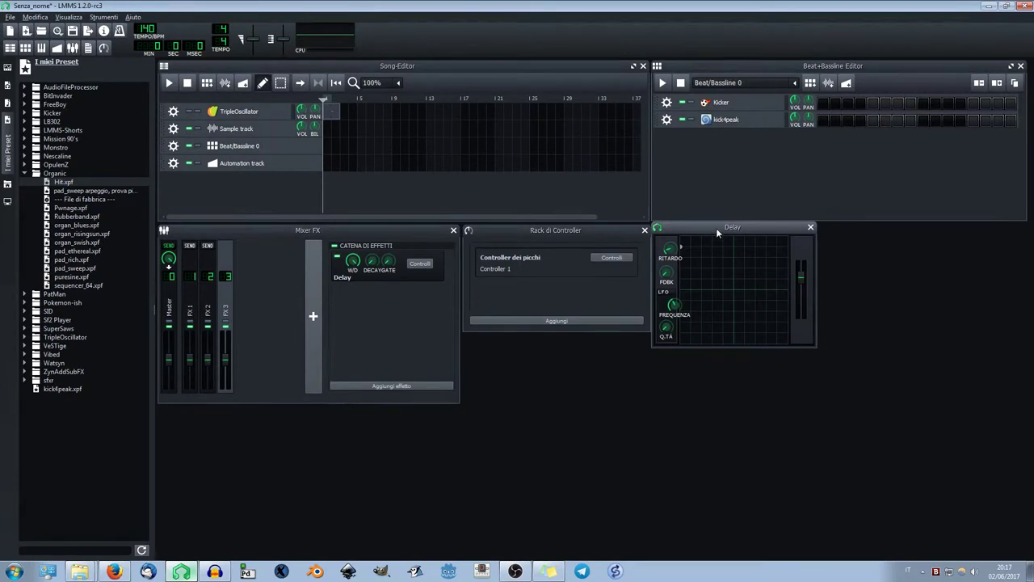
left_click_drag(716, 229, 626, 227)
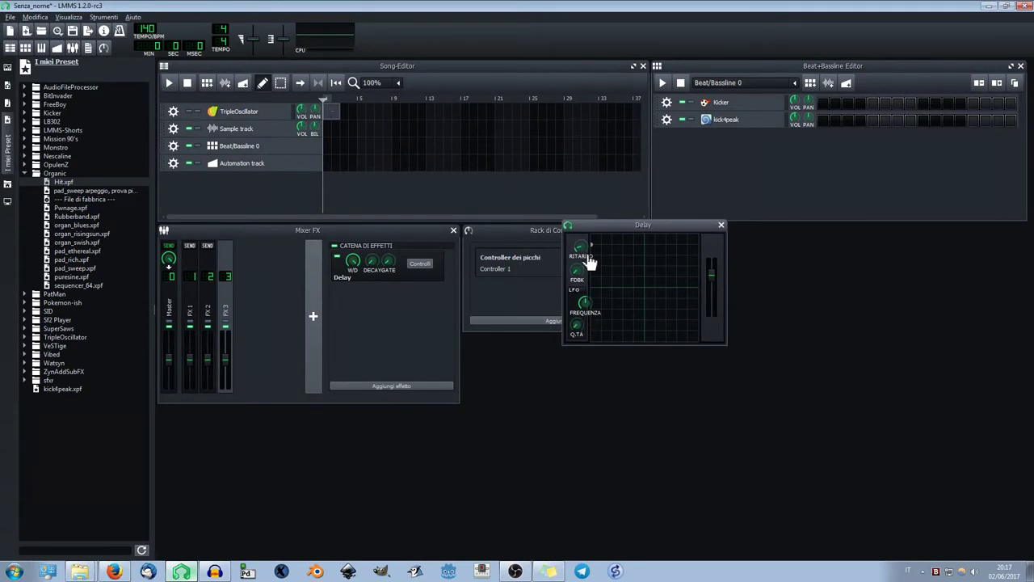
left_click_drag(614, 263, 598, 271)
- Check the release notes in Firefox, add the Dynamics Processor to the FX 3 chain in LMMS, and drag the Delay pad's point near its centre
left_click(114, 571)
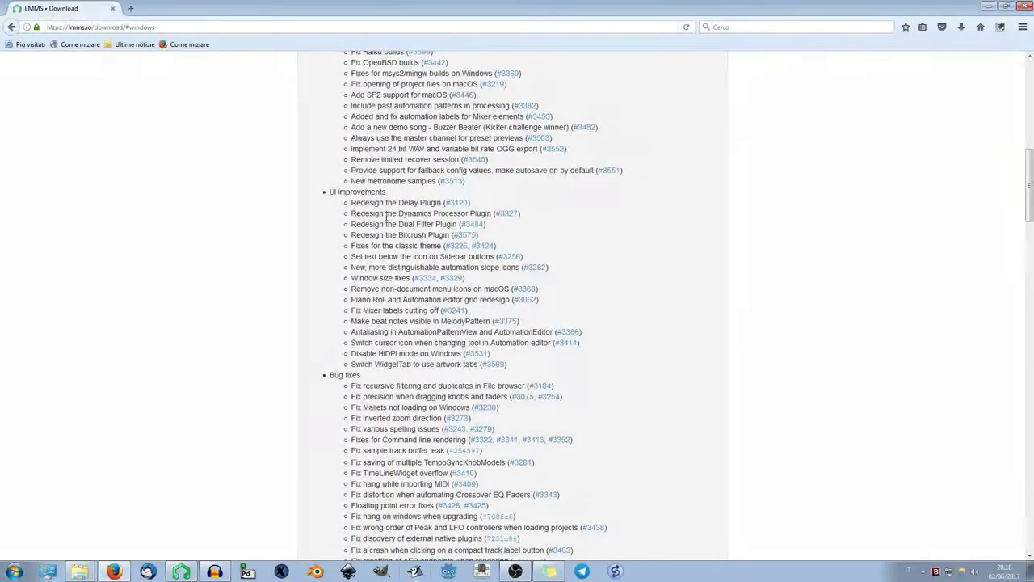
left_click(215, 571)
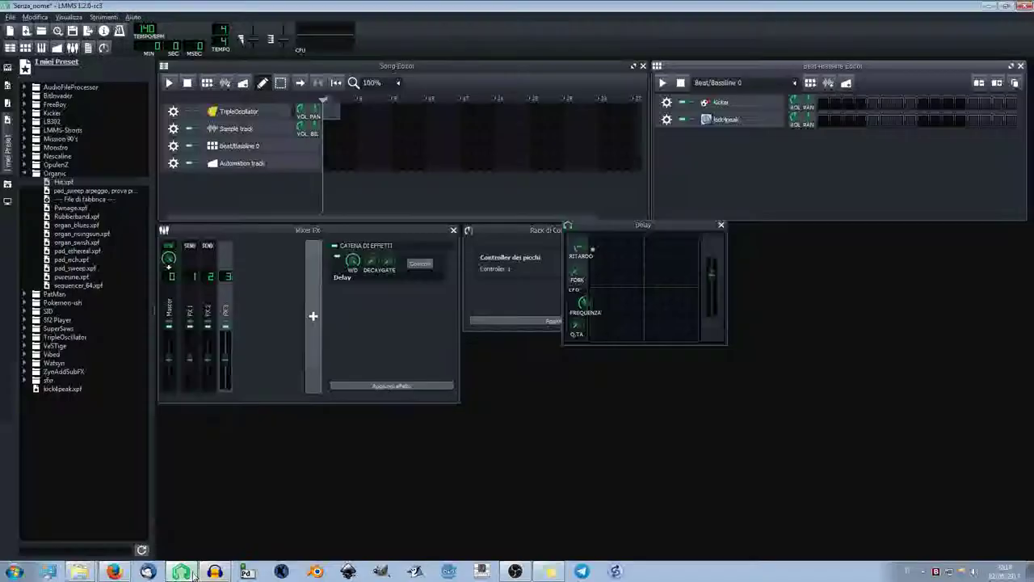
left_click(410, 385)
type("dyn")
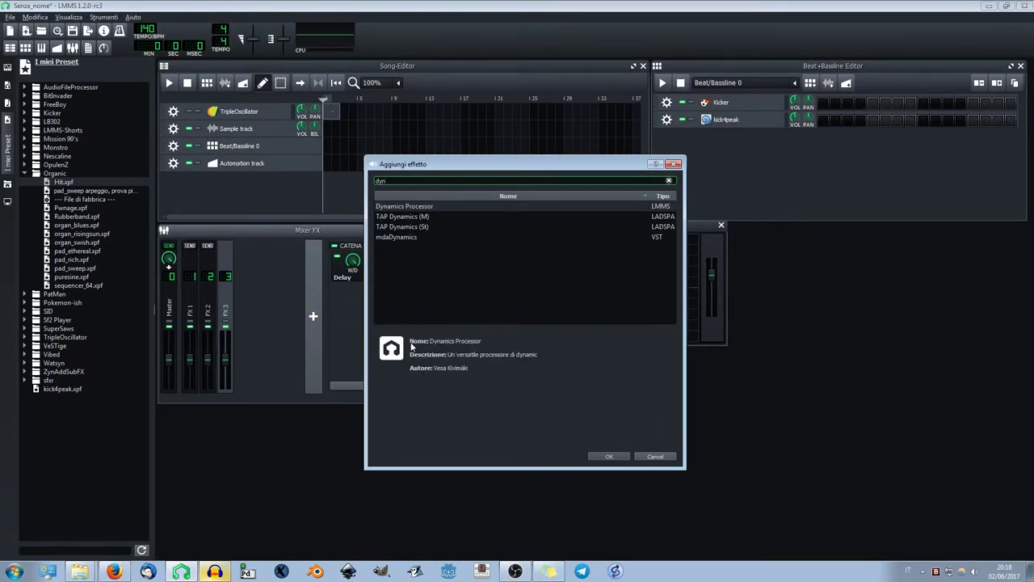
key("Return")
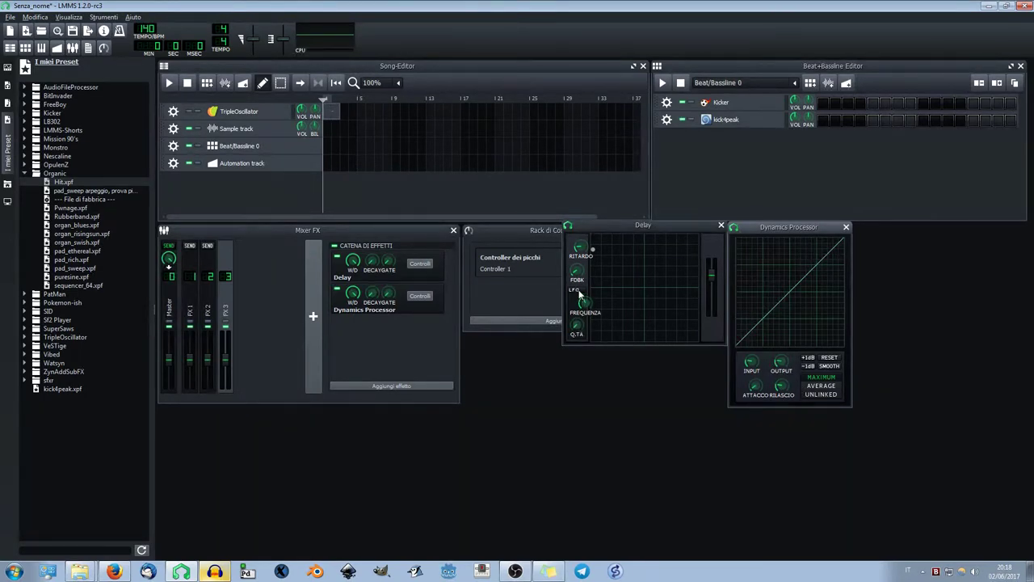
left_click_drag(607, 251, 658, 286)
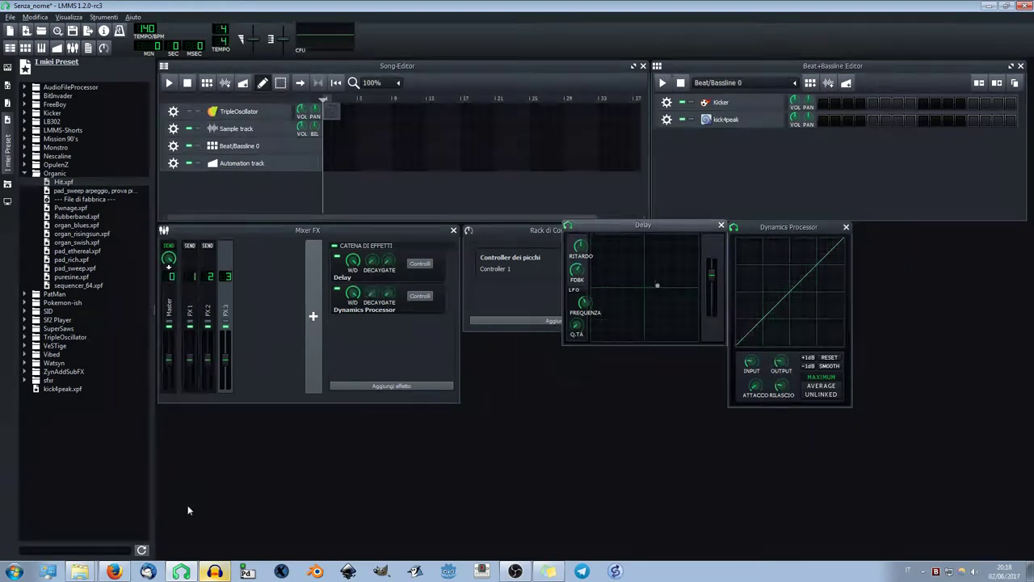
- Check the next redesigned plugin in Firefox, add Dual Filter to the FX 3 chain in LMMS, and place its window below the mixer
left_click(215, 572)
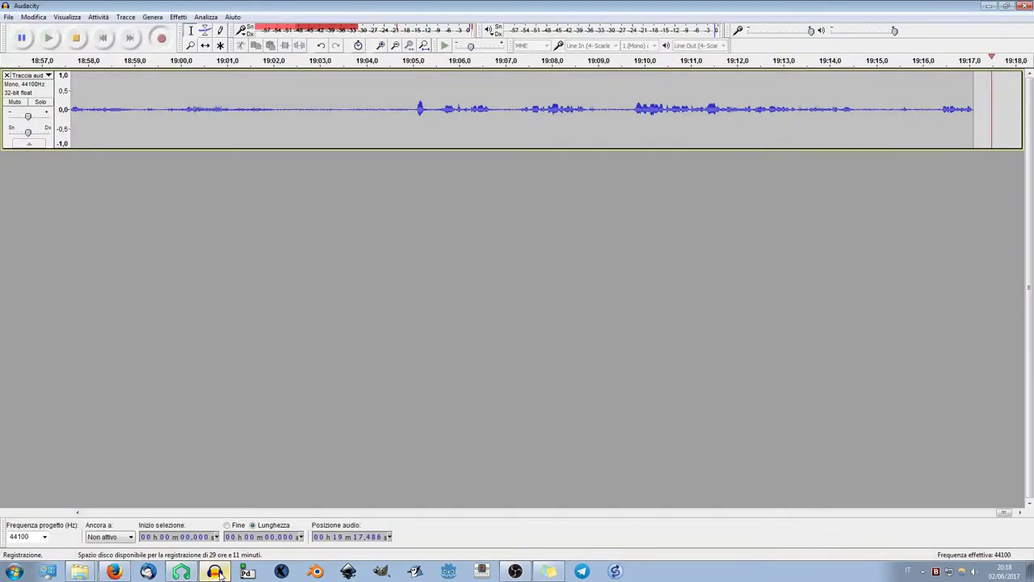
left_click(216, 572)
left_click(112, 572)
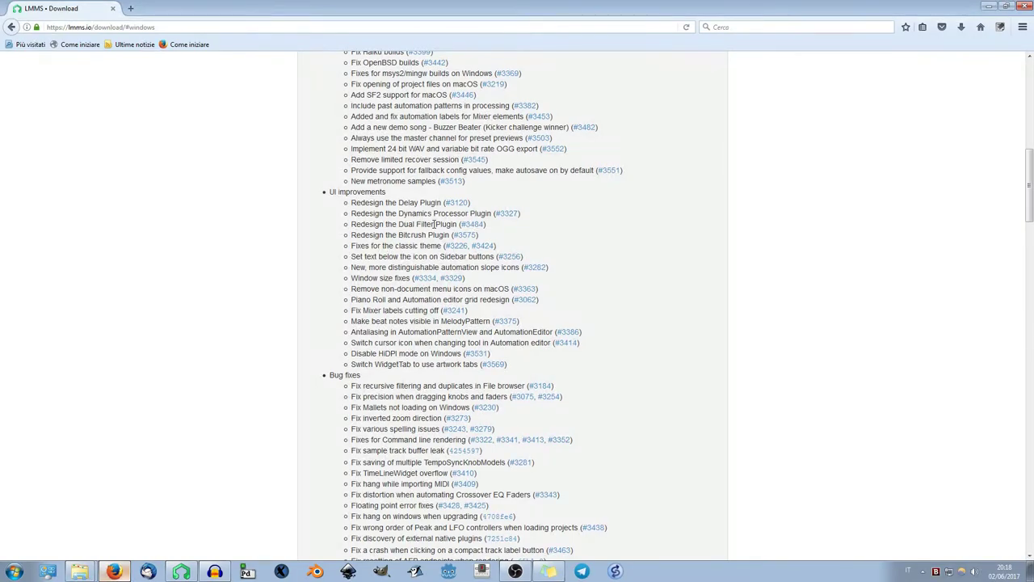
left_click(181, 572)
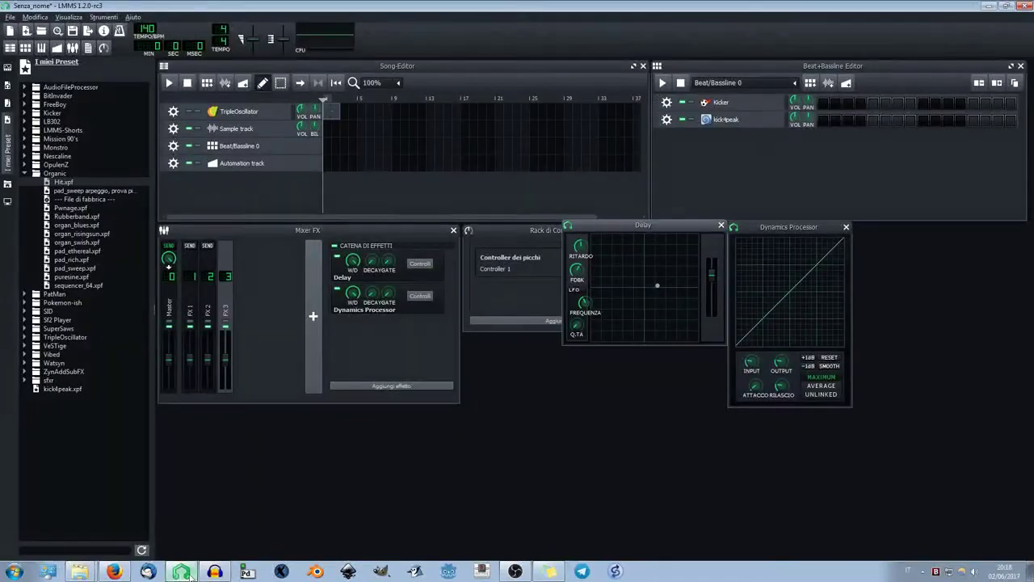
left_click(412, 384)
type("dual")
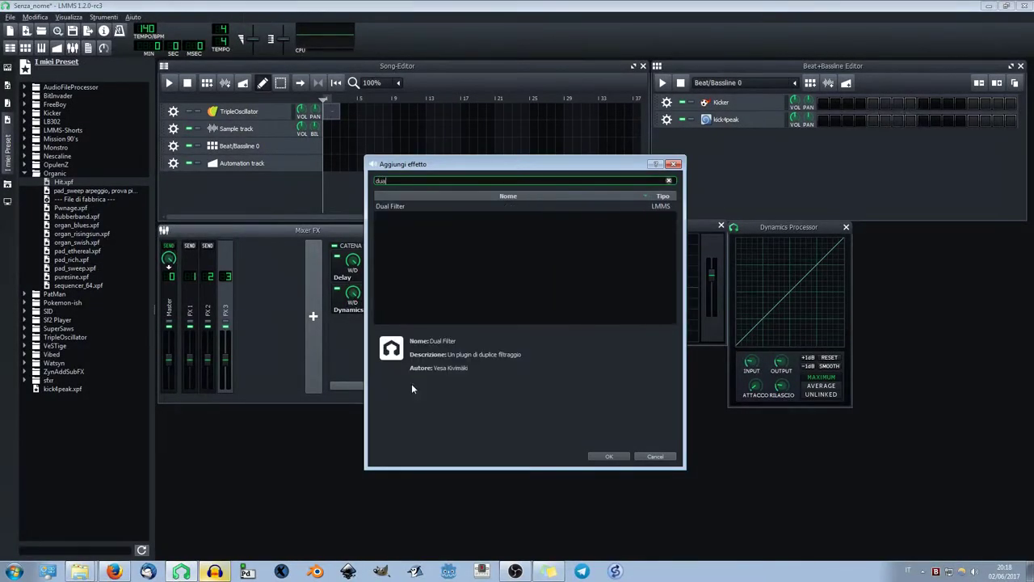
key("Return")
left_click_drag(556, 352, 459, 421)
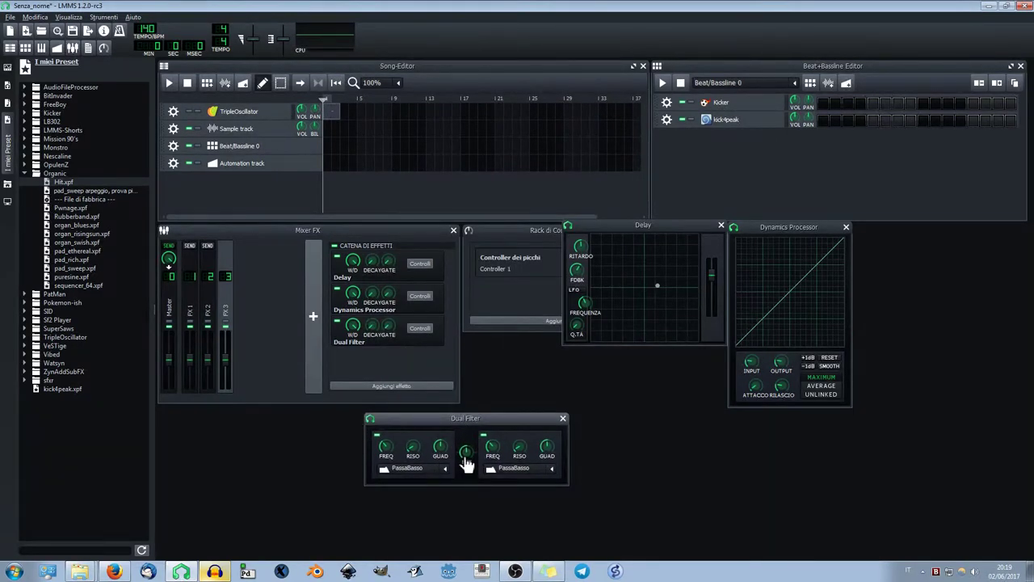
- Try out the Dual Filter's mix knob and switch its first filter to Tre poli and back to PassaBasso
left_click_drag(467, 462, 467, 436)
right_click(463, 459)
left_click(500, 353)
scroll(423, 468, "down", 2)
left_click(445, 470)
left_click(487, 575)
left_click(443, 474)
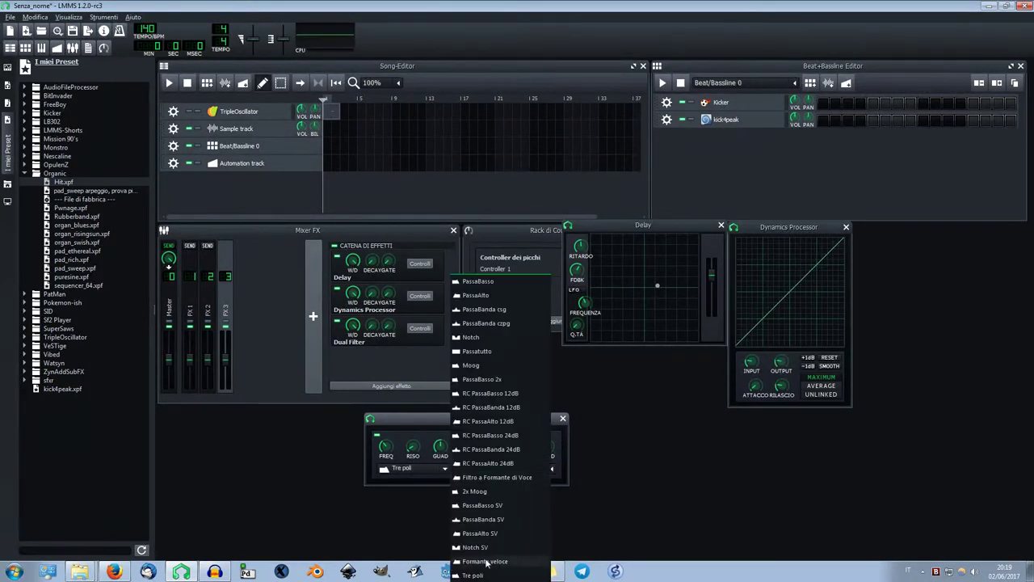
left_click(490, 281)
- Move the Dual Filter window under Delay and, after checking the release notes in Firefox, add Bitcrush to the FX 3 chain in LMMS
left_click_drag(453, 420, 573, 371)
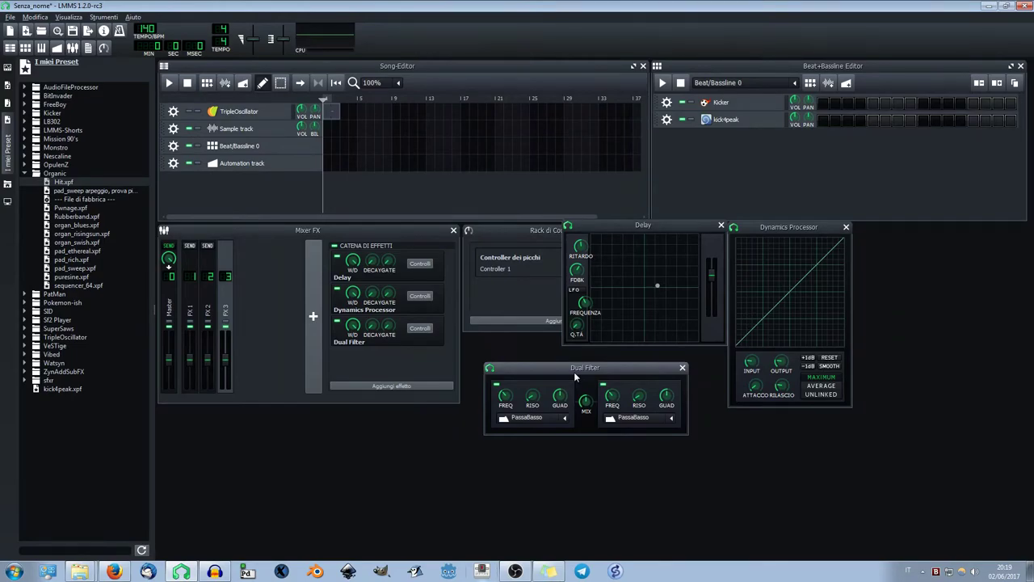
left_click(114, 571)
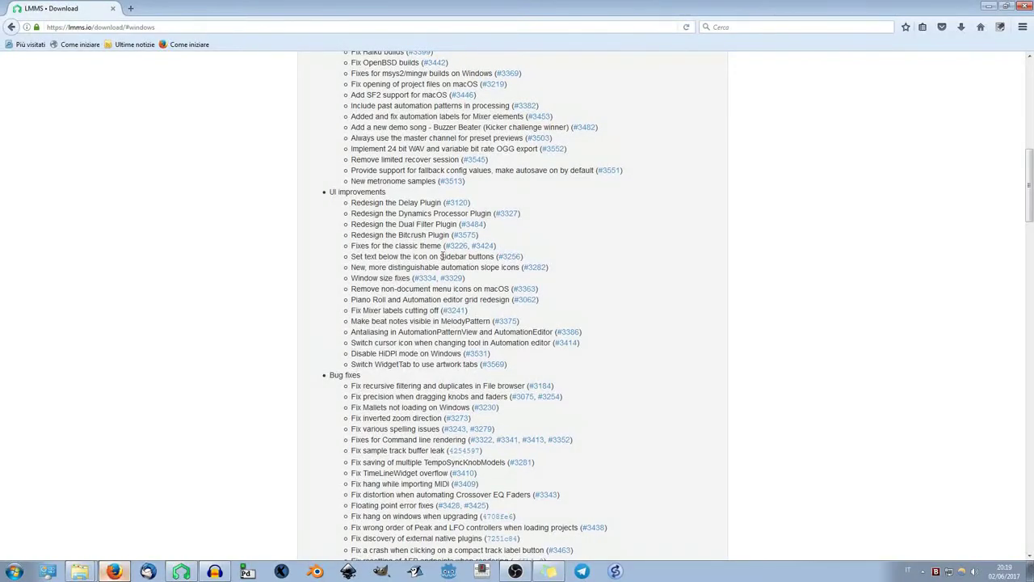
left_click(181, 571)
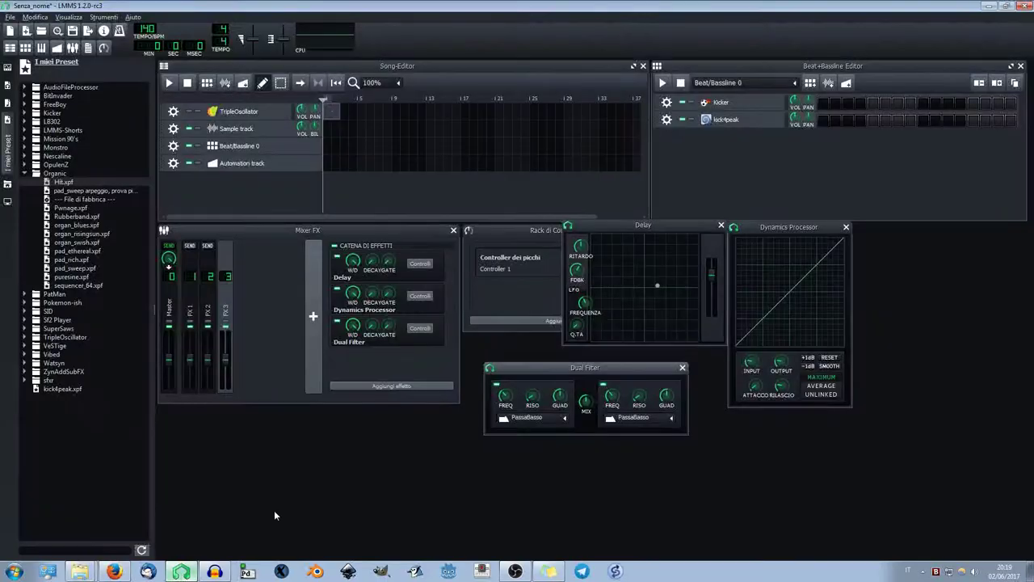
left_click(385, 388)
type("bit")
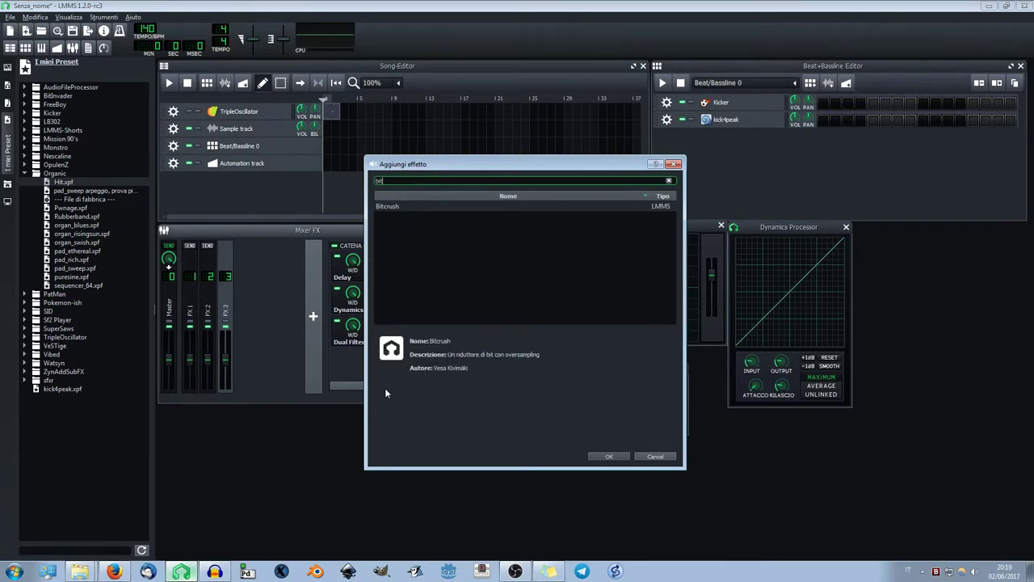
key("Return")
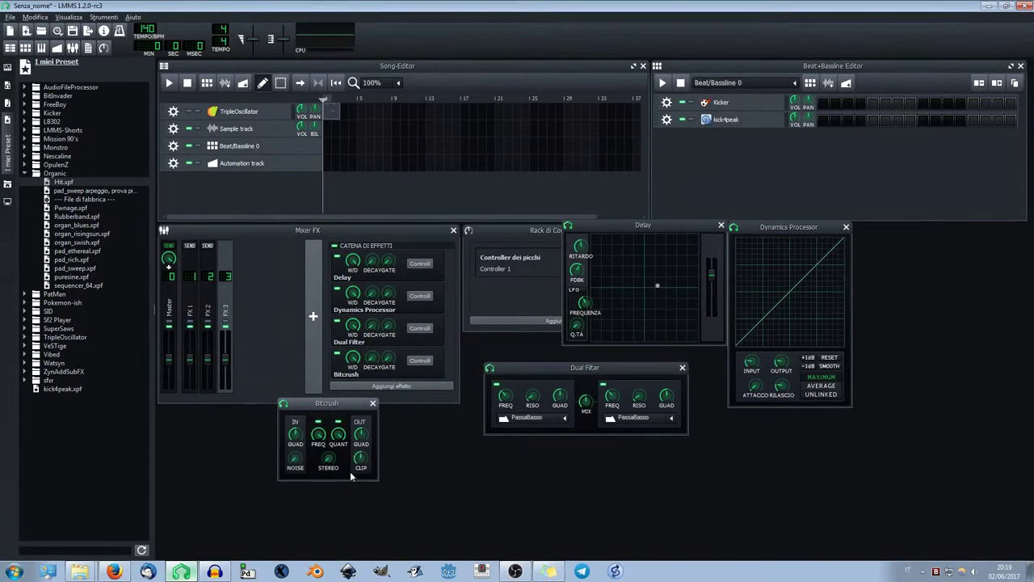
left_click_drag(334, 405, 364, 375)
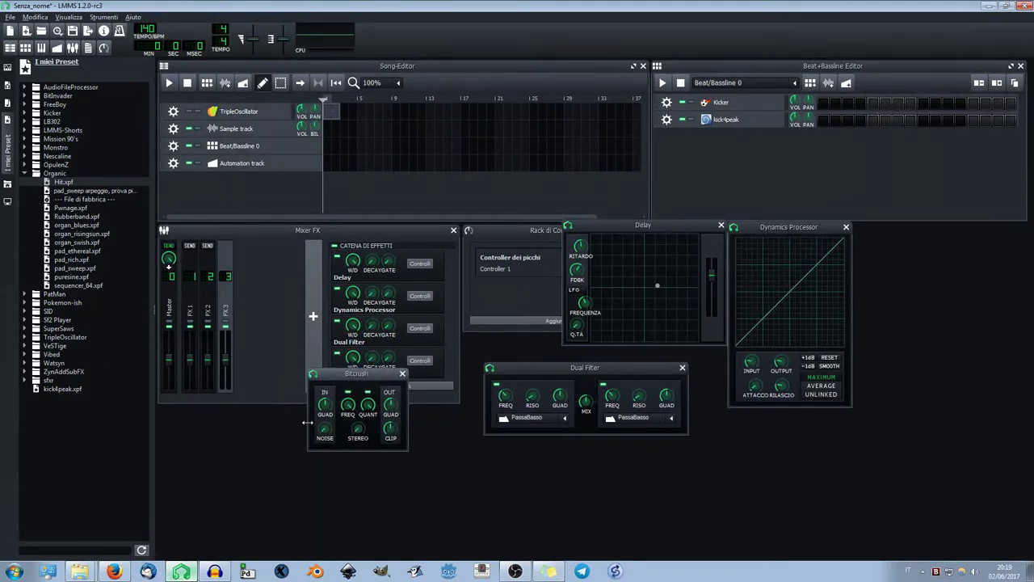
- Read the sidebar button note in Firefox and look through LMMS's sidebar sections, including the working directory, projects, and instrument plugins
left_click(114, 571)
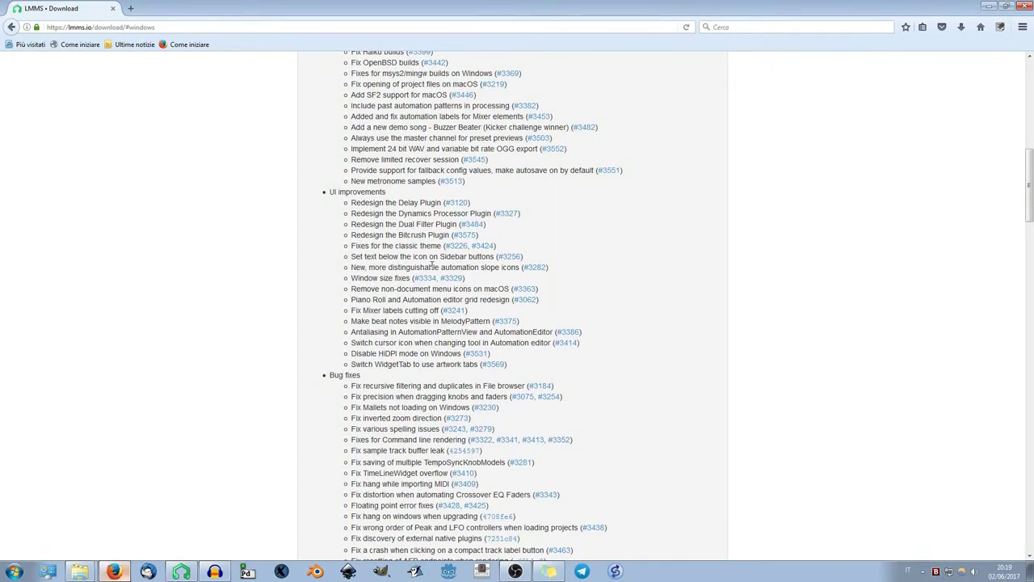
left_click(181, 571)
left_click(8, 185)
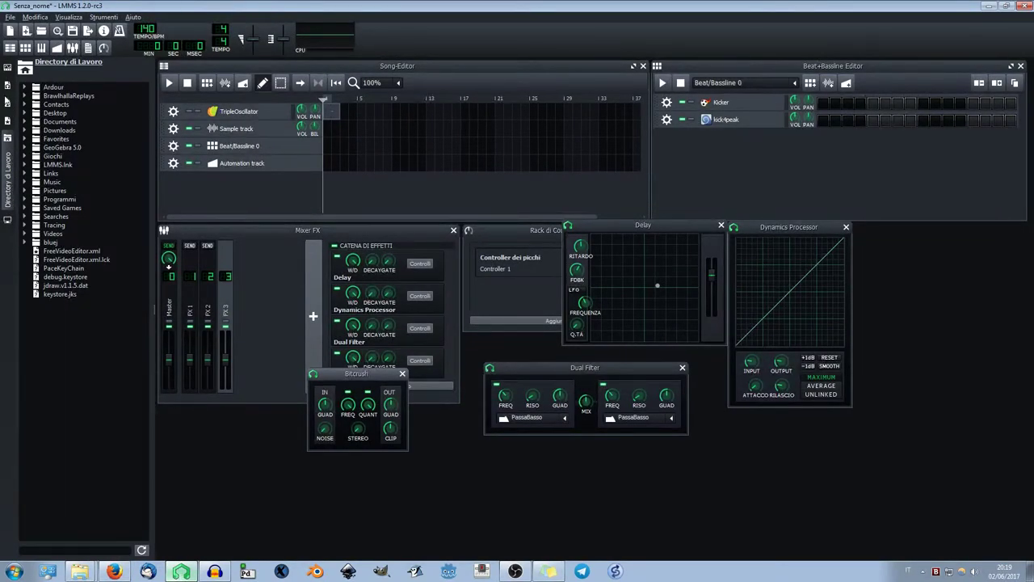
left_click(8, 103)
left_click(7, 93)
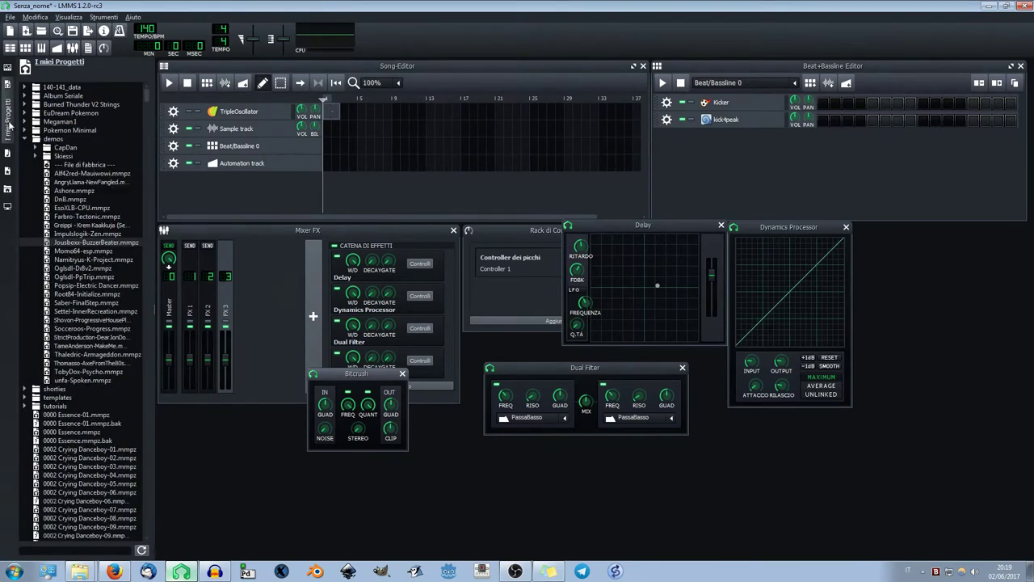
left_click(11, 125)
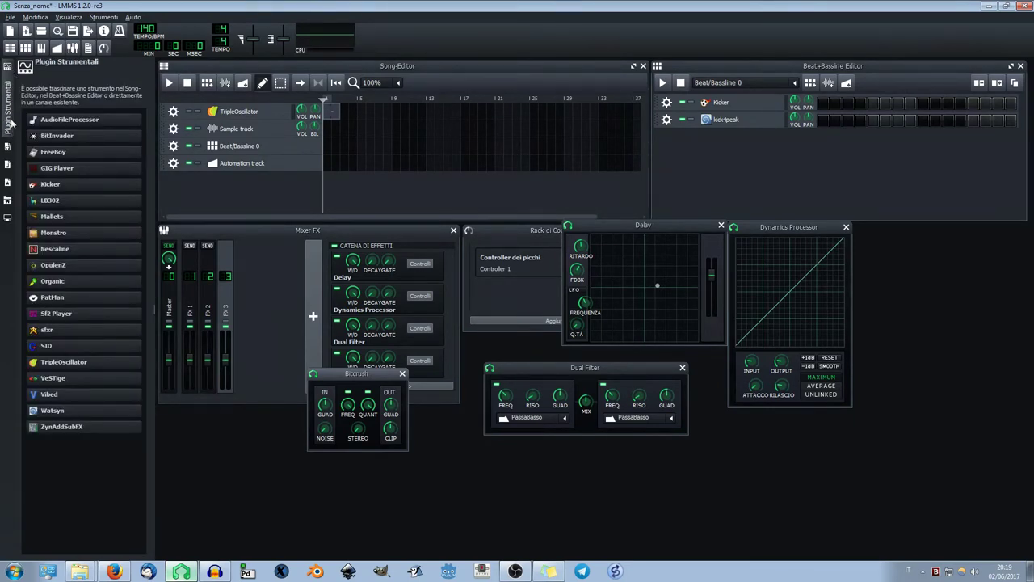
left_click(8, 149)
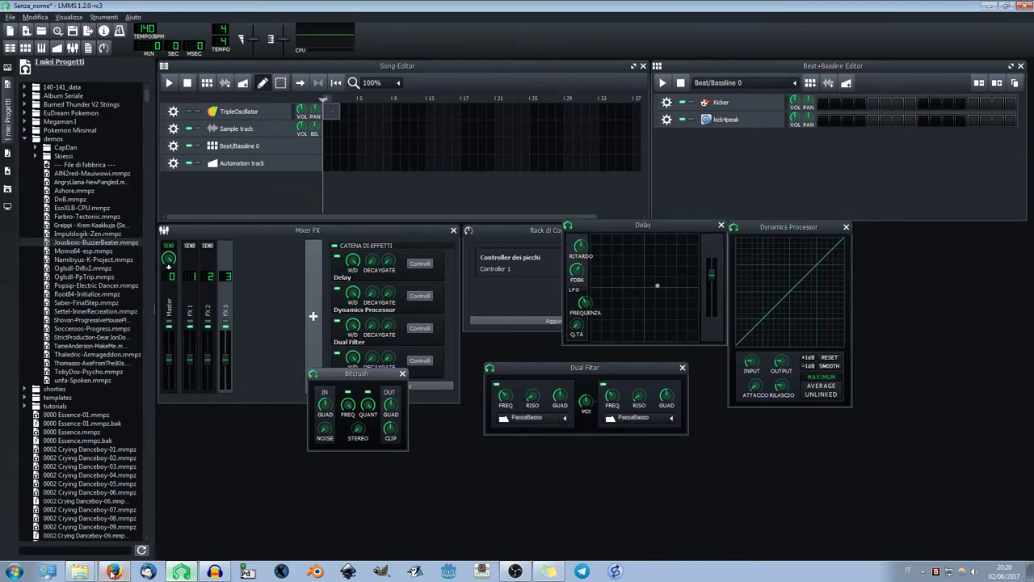
- Check the automation slope icons note in Firefox, and in LMMS create an Automation track pattern with three points and smooth curve progression
left_click(113, 571)
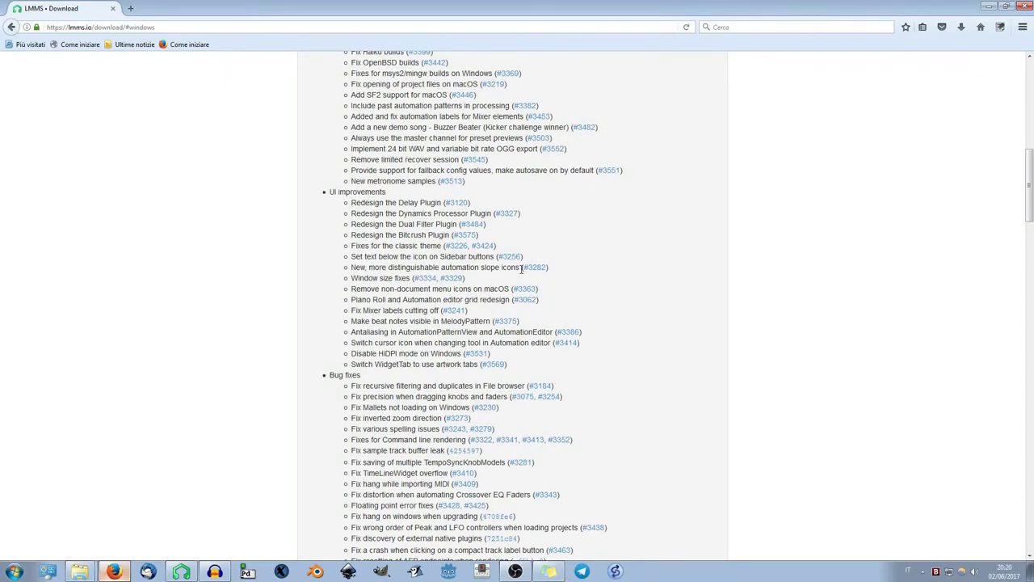
left_click(214, 572)
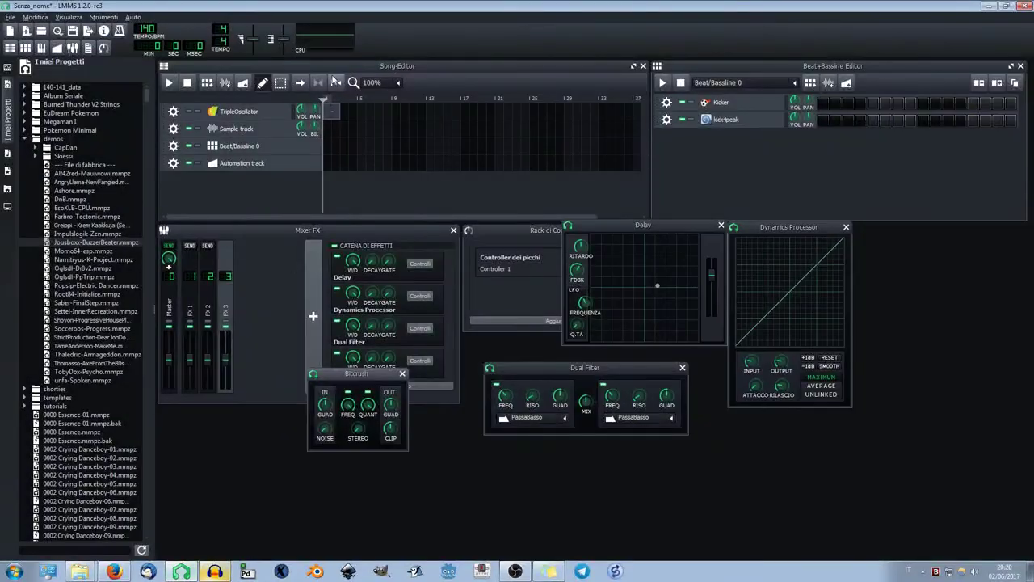
left_click(329, 148)
double_click(331, 164)
left_click(332, 166)
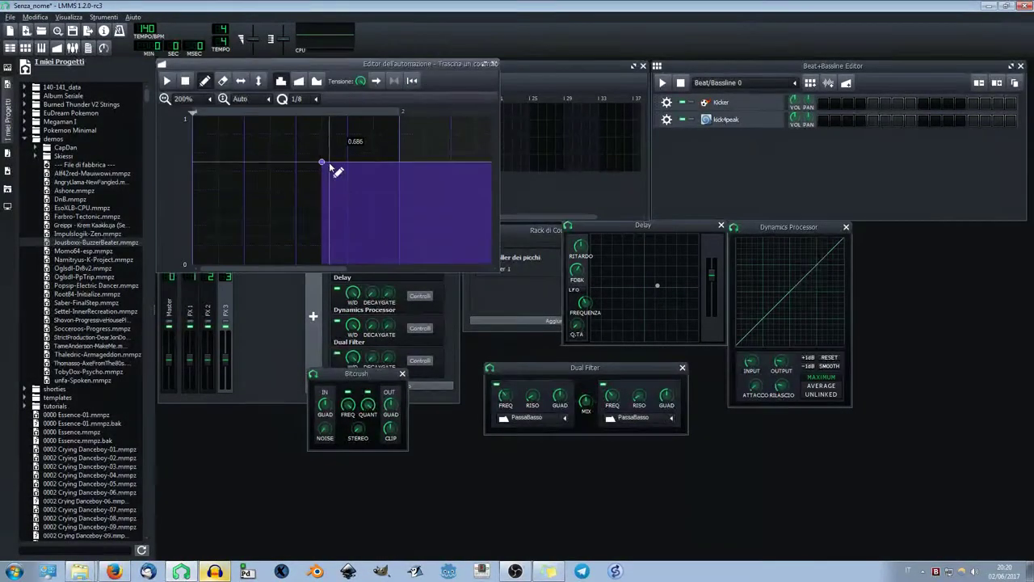
left_click(316, 80)
left_click(269, 211)
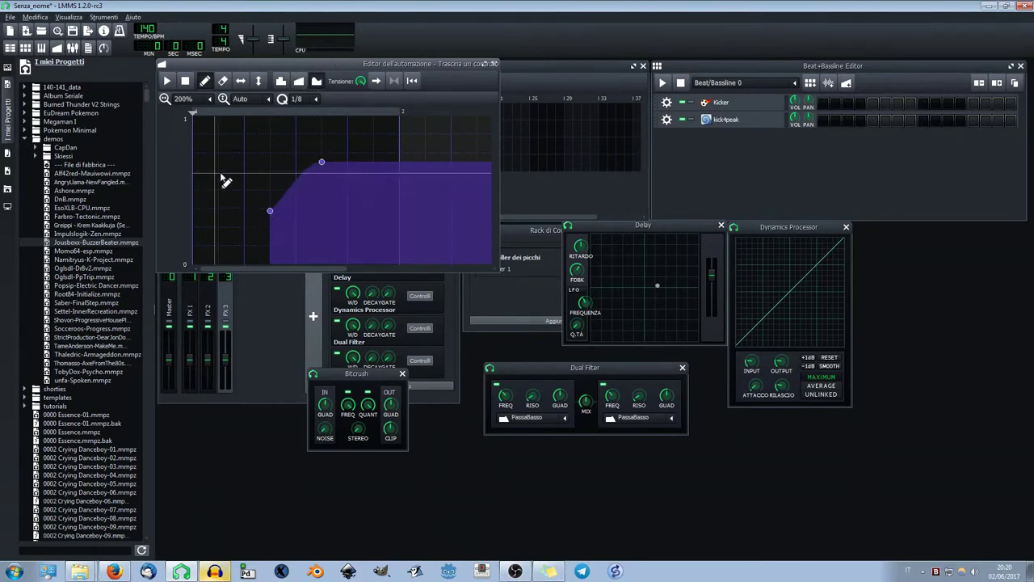
left_click(244, 171)
- Cycle the automation pattern repeatedly through stepped, linear, and smooth progression, ending on smooth
left_click(298, 81)
left_click(316, 81)
left_click(281, 81)
left_click(299, 81)
left_click(315, 83)
left_click(281, 82)
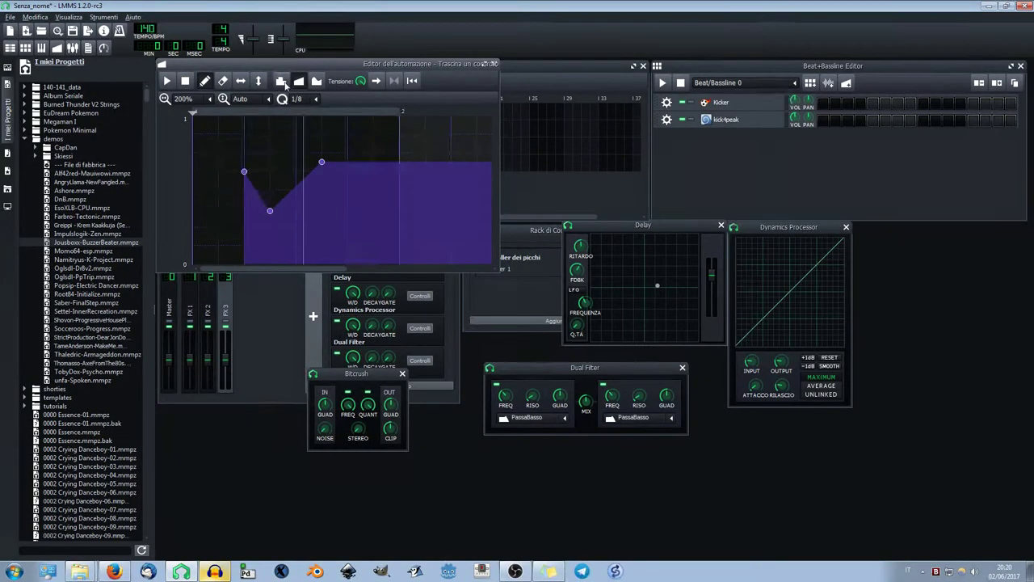
left_click(300, 83)
left_click(315, 83)
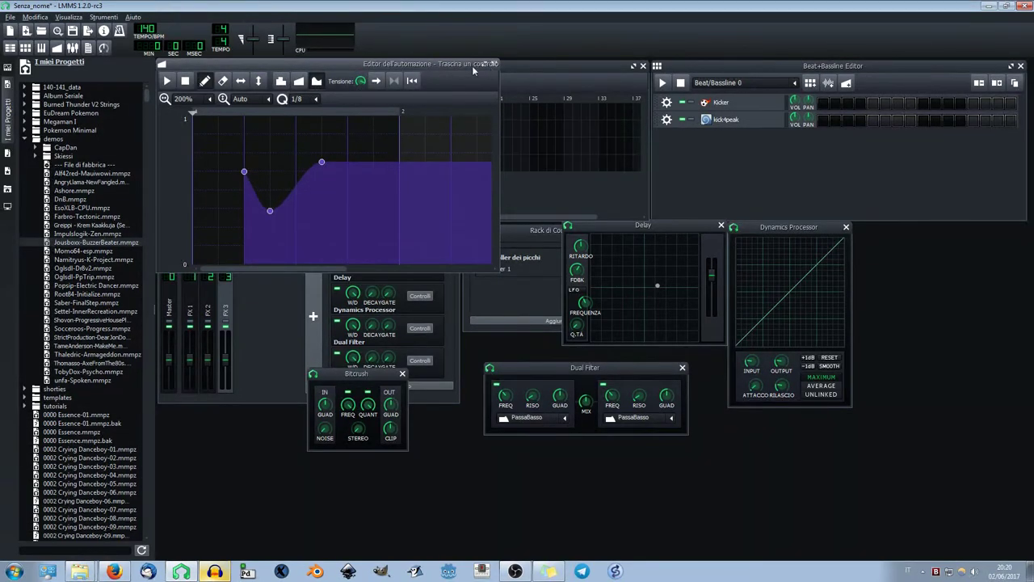
- Close the automation editor, glance at the recording in Audacity, and return to the UI improvements list in Firefox
left_click_drag(477, 70, 494, 77)
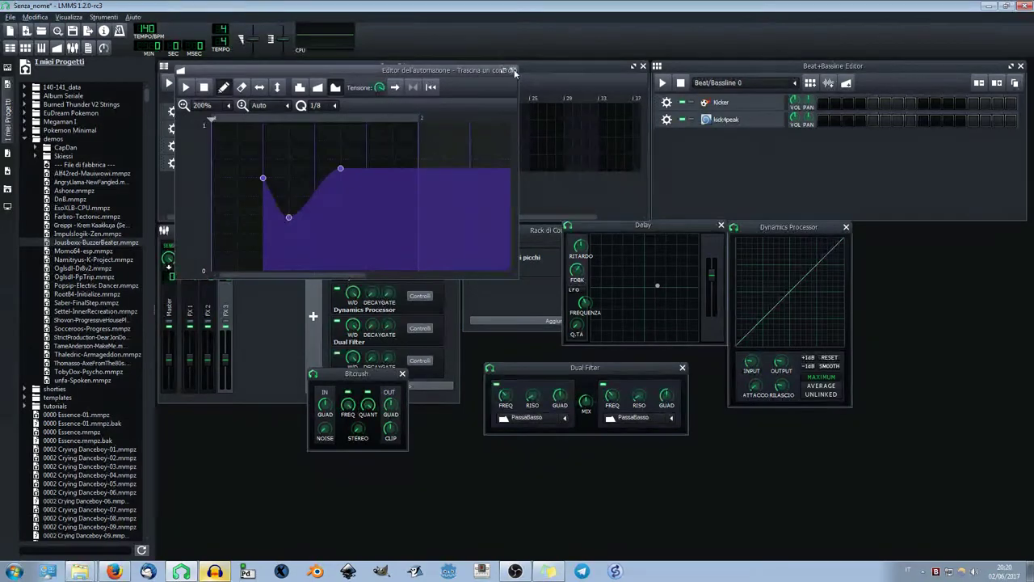
left_click(513, 71)
left_click(214, 572)
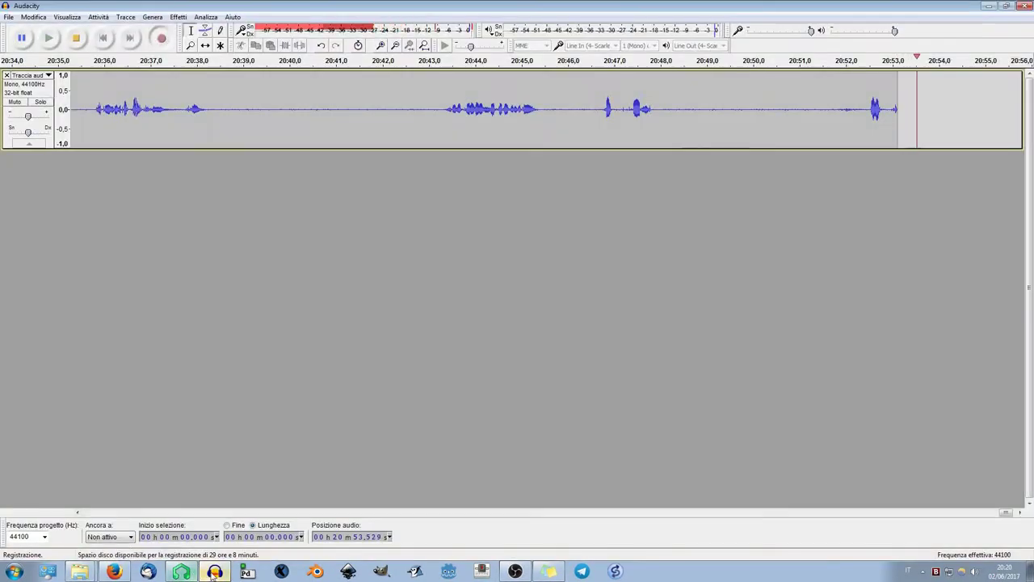
left_click(214, 572)
left_click(114, 571)
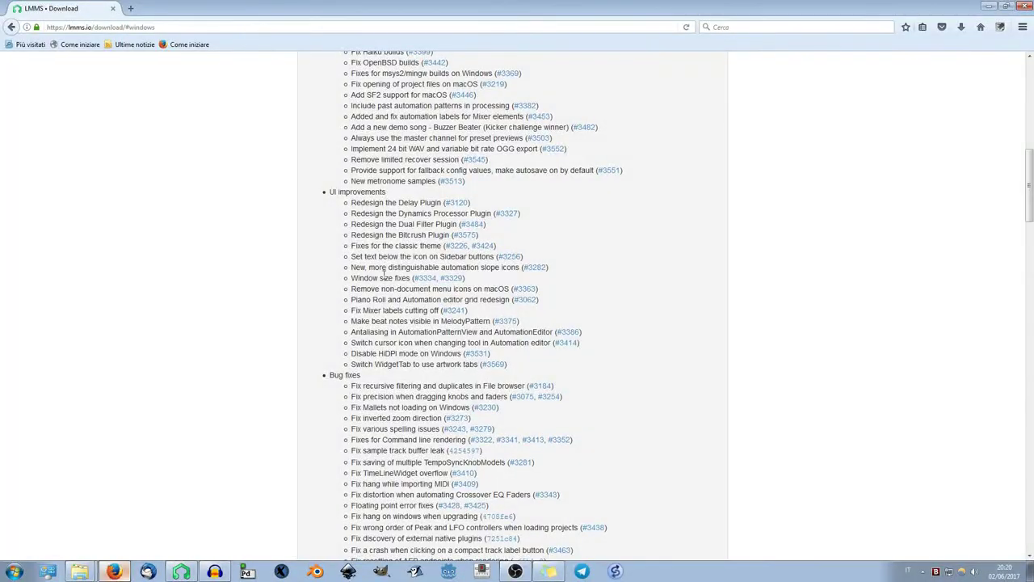
- Read the UI improvements notes on window size fixes, macOS menu icons, editor grid redesign, and Mixer labels
left_click_drag(510, 291, 463, 288)
left_click(466, 289)
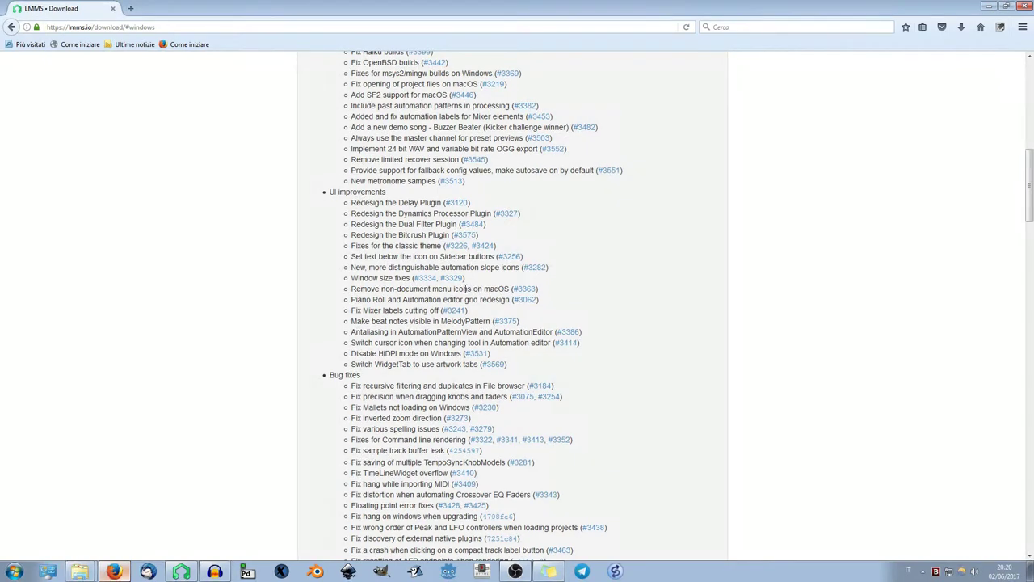
left_click_drag(507, 289, 352, 293)
left_click(389, 289)
left_click_drag(511, 303, 374, 301)
left_click(375, 301)
left_click_drag(443, 313, 363, 312)
left_click(379, 315)
- Open pull request #3375 about visible beat notes in MelodyPattern in a new tab and read its description
right_click(500, 321)
left_click(529, 331)
left_click(156, 6)
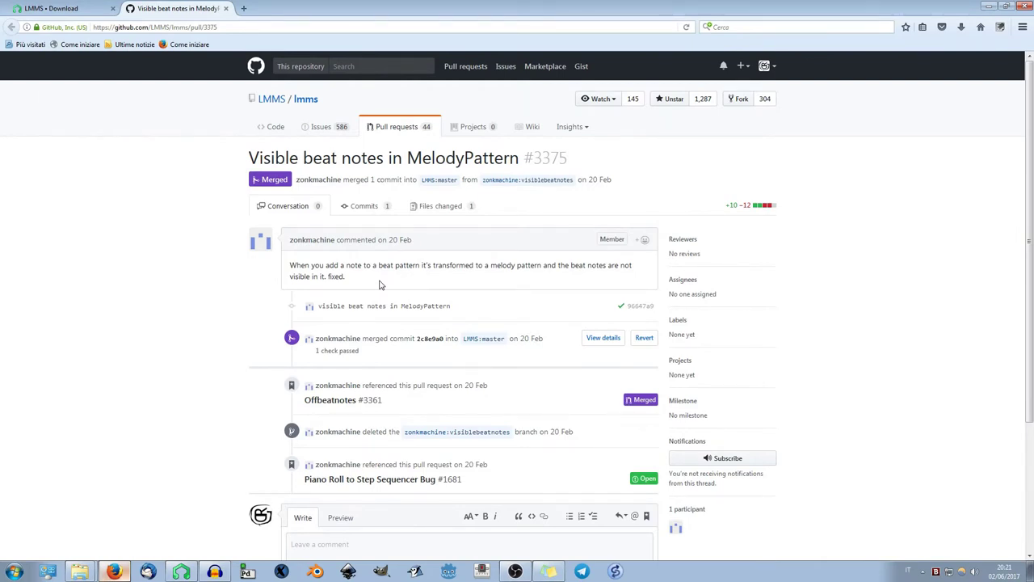
right_click(408, 479)
left_click(162, 435)
- In LMMS, activate three steps in the kick4peak beat pattern and open the pattern in the Piano Roll
left_click(181, 572)
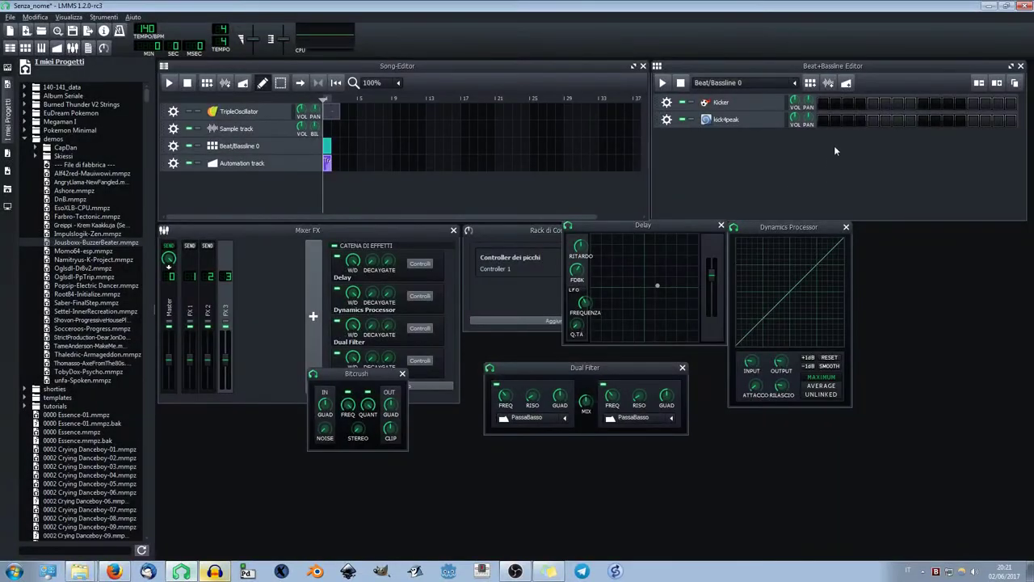
left_click(898, 121)
left_click(924, 121)
right_click(841, 121)
left_click(869, 130)
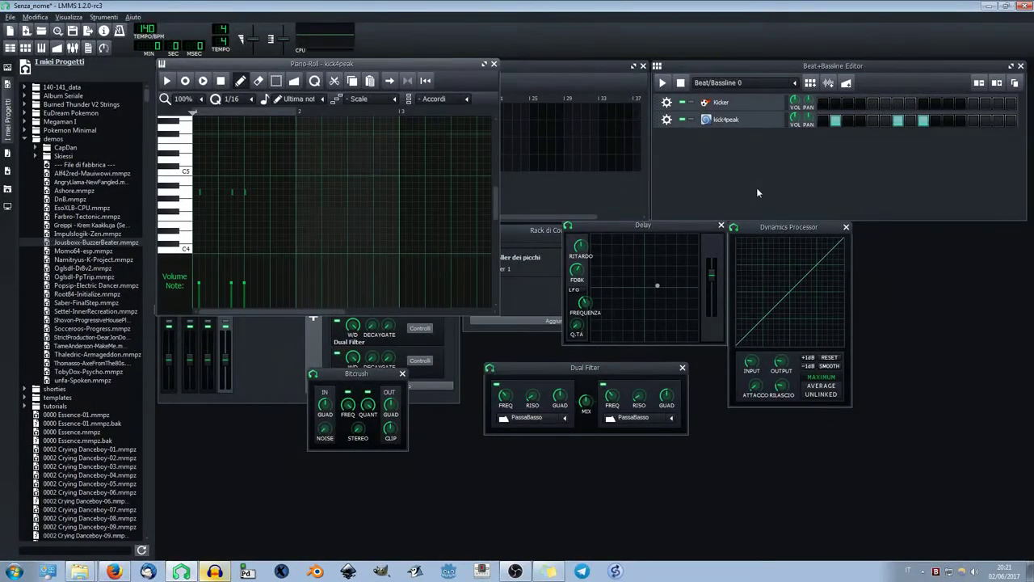
- Add more notes between the existing beats on the same row of the kick4peak pattern
left_click(245, 192)
left_click(264, 192)
left_click(283, 192)
left_click(273, 194)
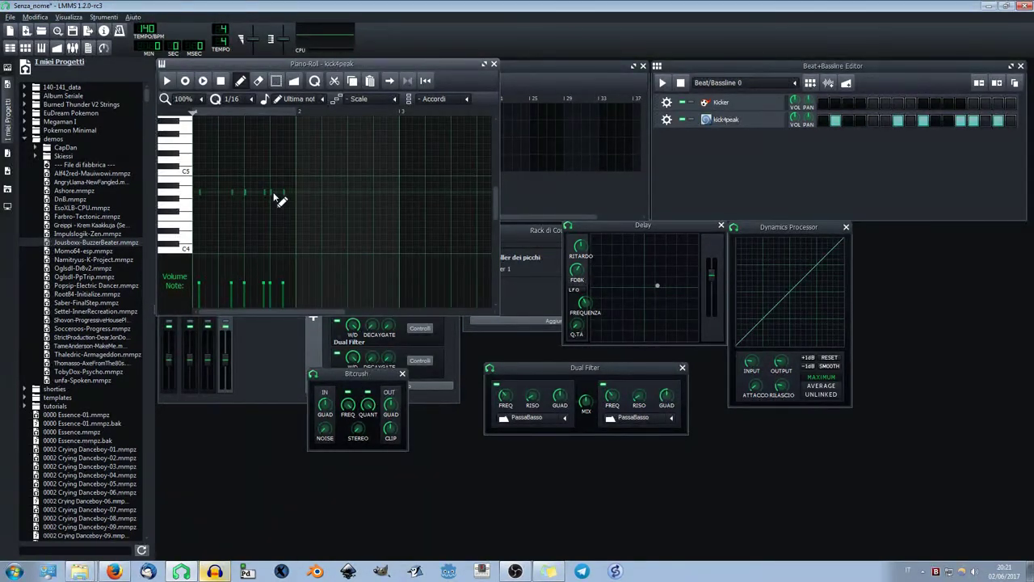
left_click(251, 193)
- Set the Piano Roll quantization to 1/48 and add a note in the first half of the kick4peak bar
scroll(241, 100, "down", 4)
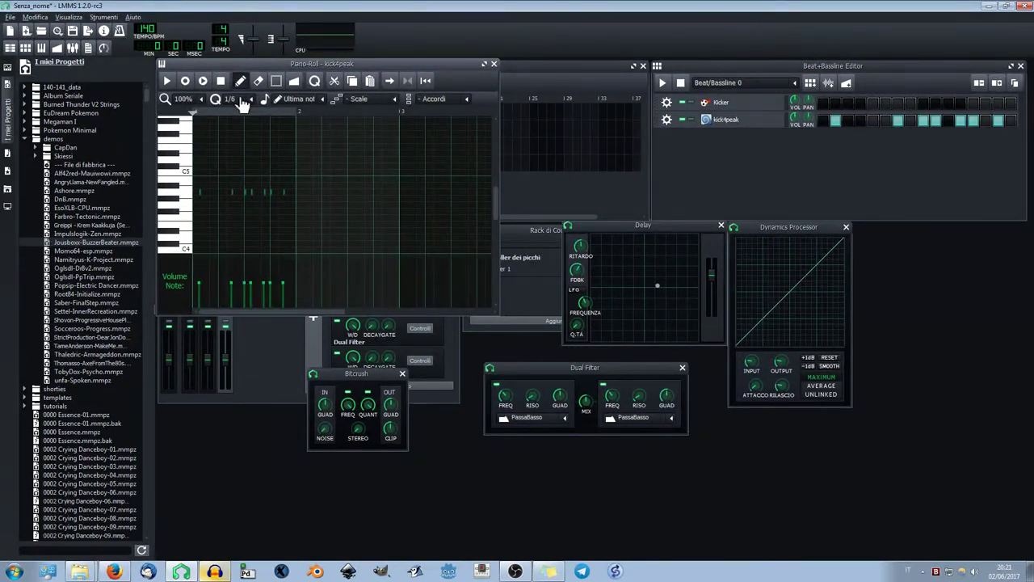
scroll(236, 102, "down", 3)
left_click(223, 194)
left_click(229, 193)
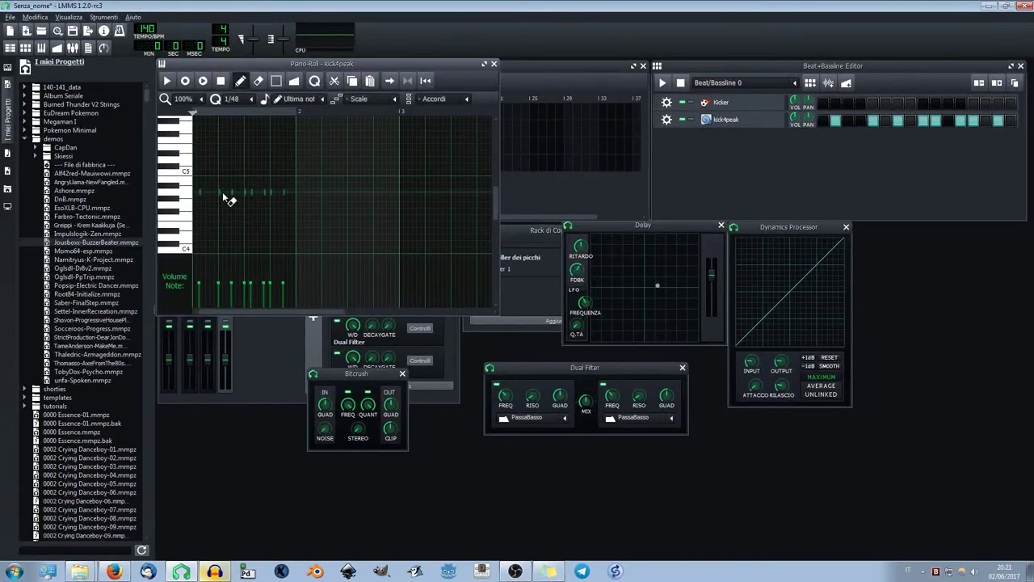
- Delete the notes from the kick4peak pattern in the Piano Roll
right_click(283, 193)
right_click(251, 192)
right_click(199, 192)
right_click(231, 192)
right_click(244, 192)
right_click(218, 192)
right_click(270, 193)
- Return to the LMMS download page in Firefox and read the note on disabling HiDPI mode on Windows
key("alt+Tab")
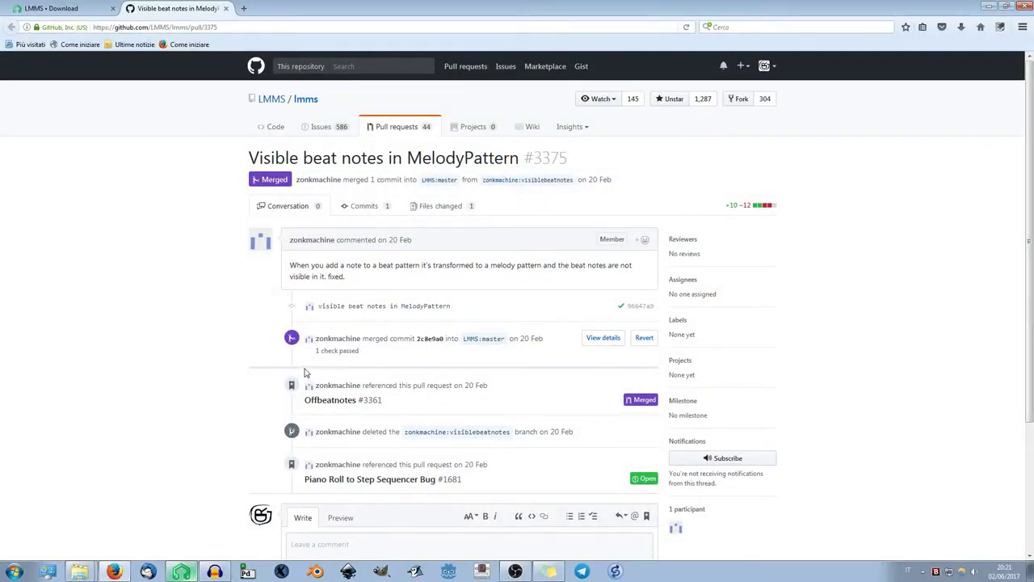
left_click(65, 8)
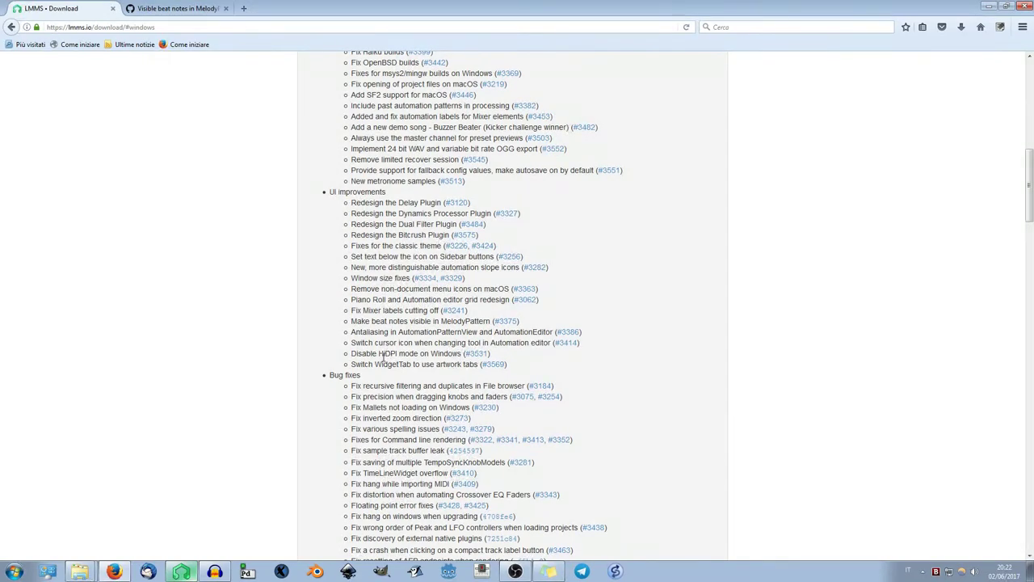
double_click(459, 353)
left_click(417, 353)
- In LMMS, close the Piano Roll and open the TripleOscillator instrument window
left_click(181, 570)
left_click(494, 63)
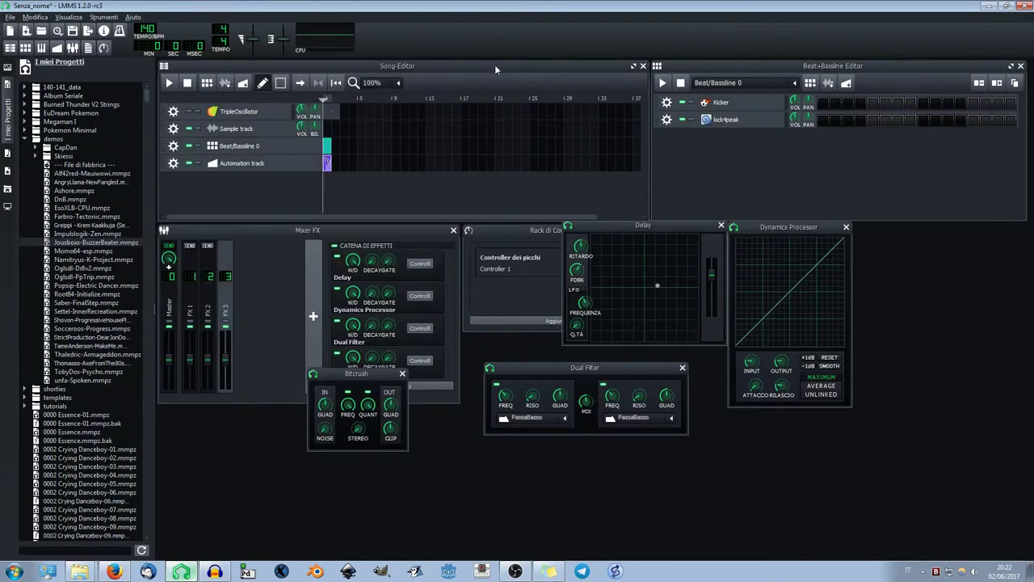
left_click(274, 112)
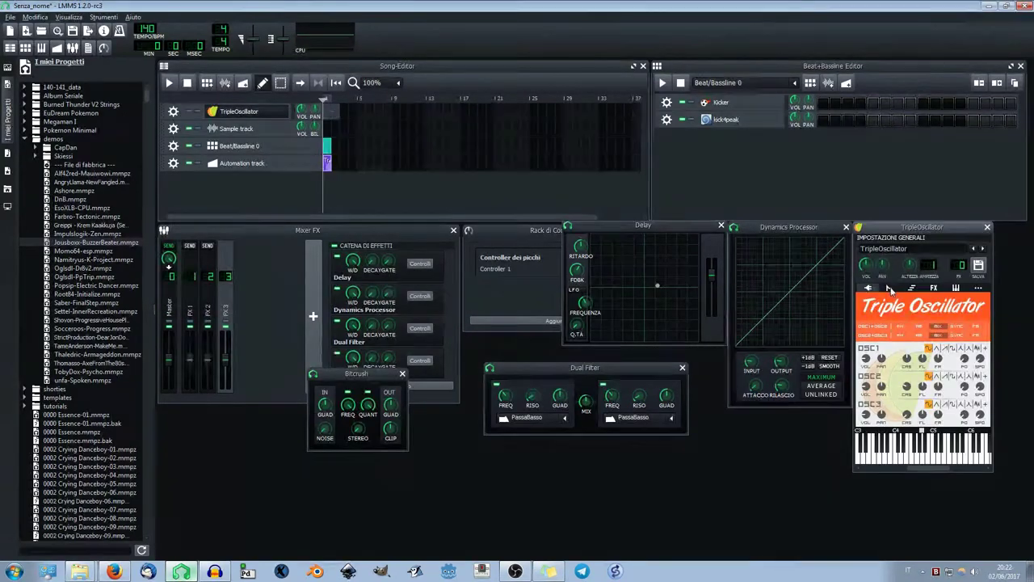
- Examine the redesigned artwork tabs of the TripleOscillator instrument window, ending on the plugin view
left_click(890, 288)
left_click(911, 289)
left_click(933, 289)
left_click(955, 289)
left_click(977, 288)
left_click(956, 288)
left_click(933, 289)
left_click(911, 289)
left_click(889, 288)
left_click(869, 288)
left_click(956, 288)
left_click(933, 288)
left_click(868, 288)
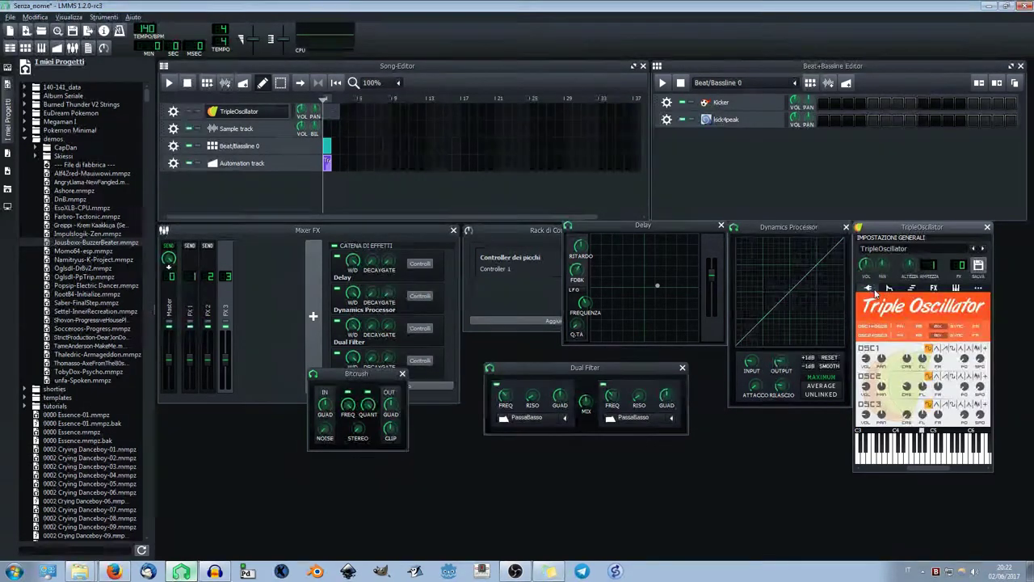
- Read through the Bug fixes list of the release notes in Firefox, and switch back to LMMS
left_click(114, 571)
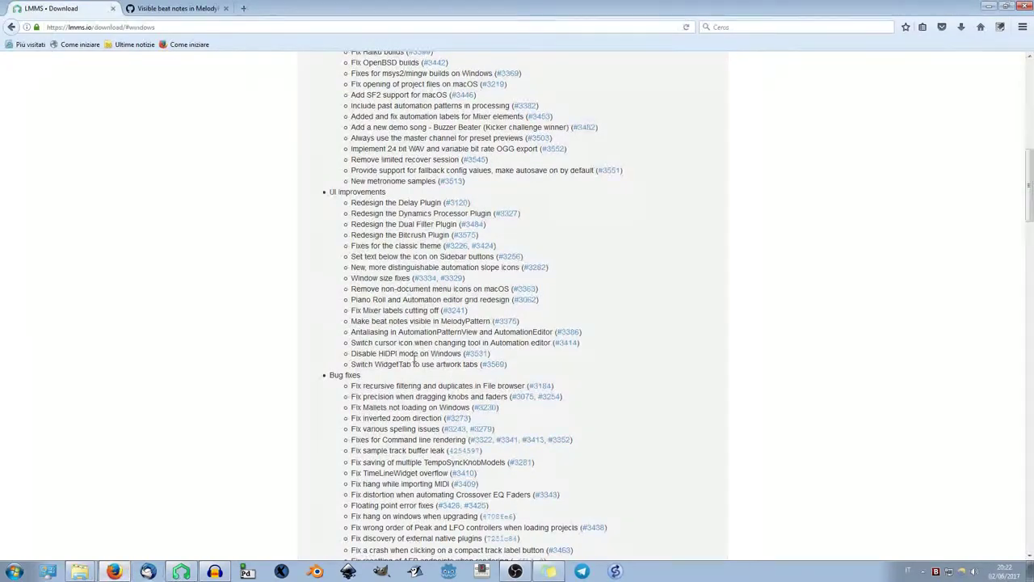
scroll(386, 338, "down", 6)
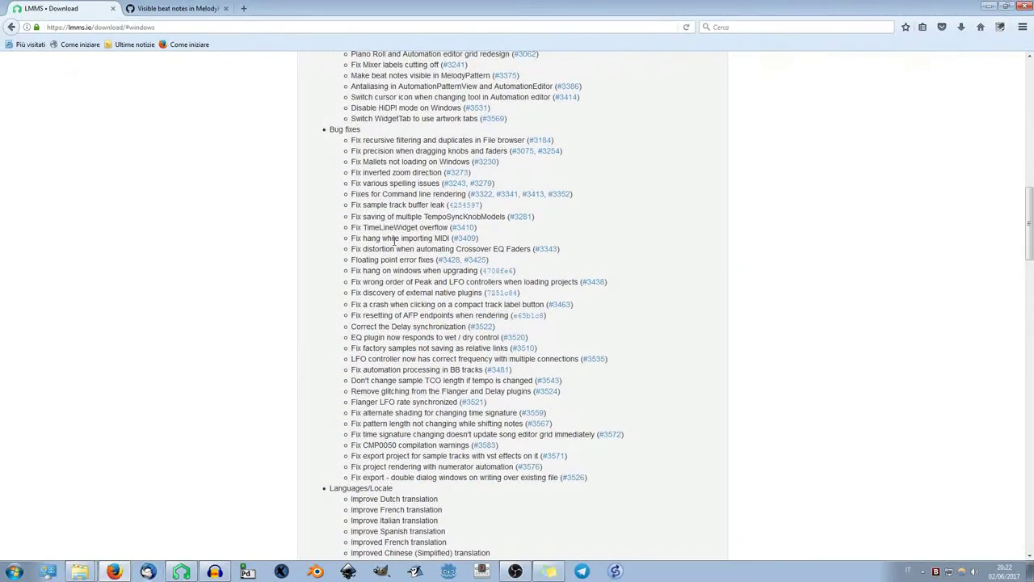
scroll(392, 266, "down", 3)
scroll(387, 309, "up", 6)
scroll(375, 243, "down", 4)
left_click_drag(457, 401, 381, 401)
left_click(382, 401)
left_click(188, 572)
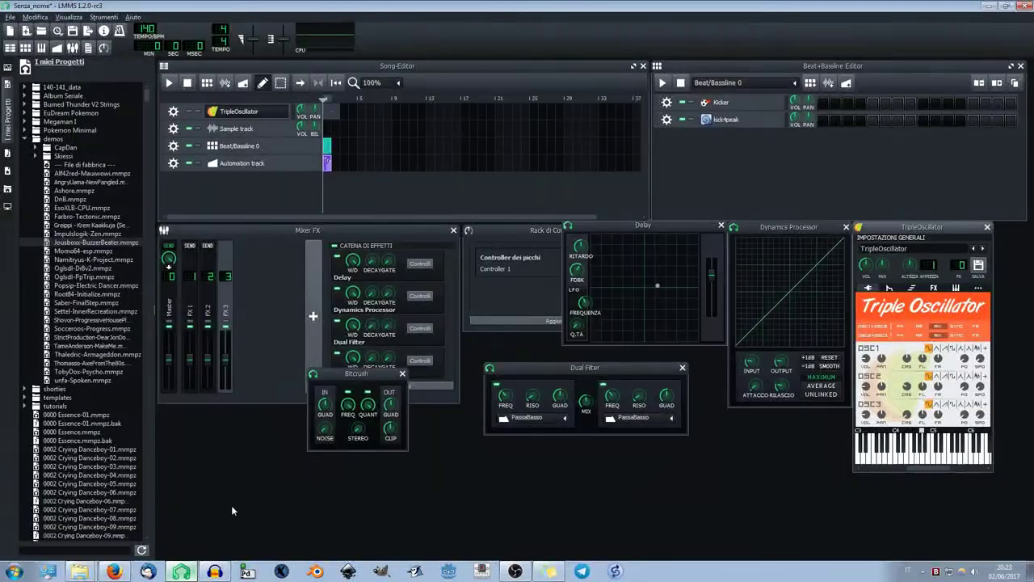